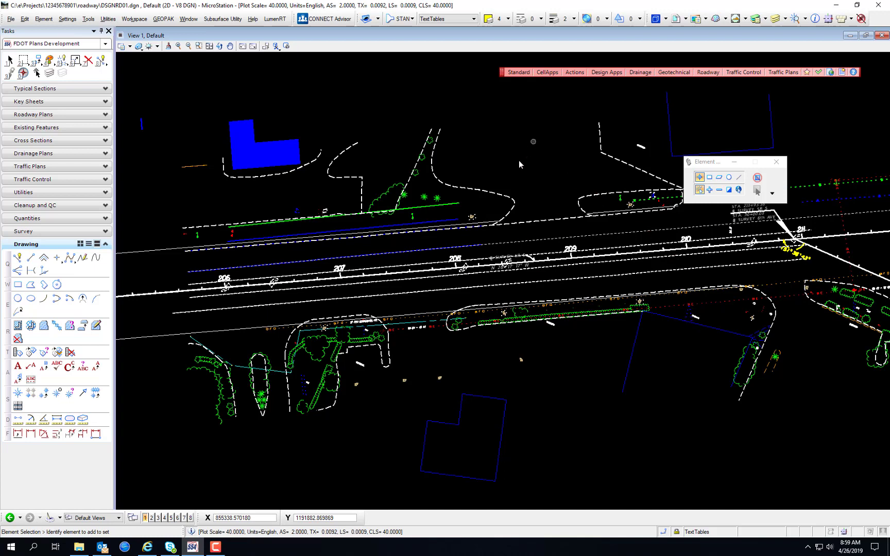
Open the FDOT cell libraries and review the list of cell files offered in the Cell Library dialog.
click(546, 73)
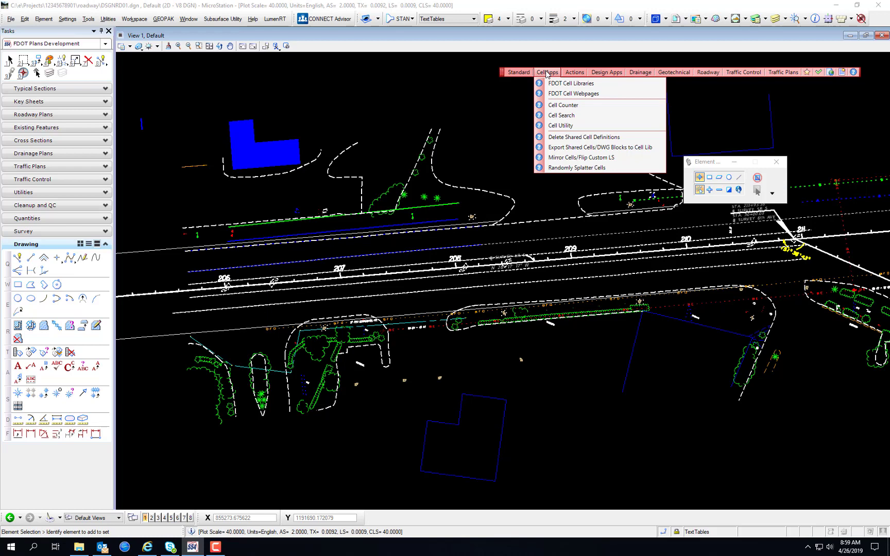
click(574, 84)
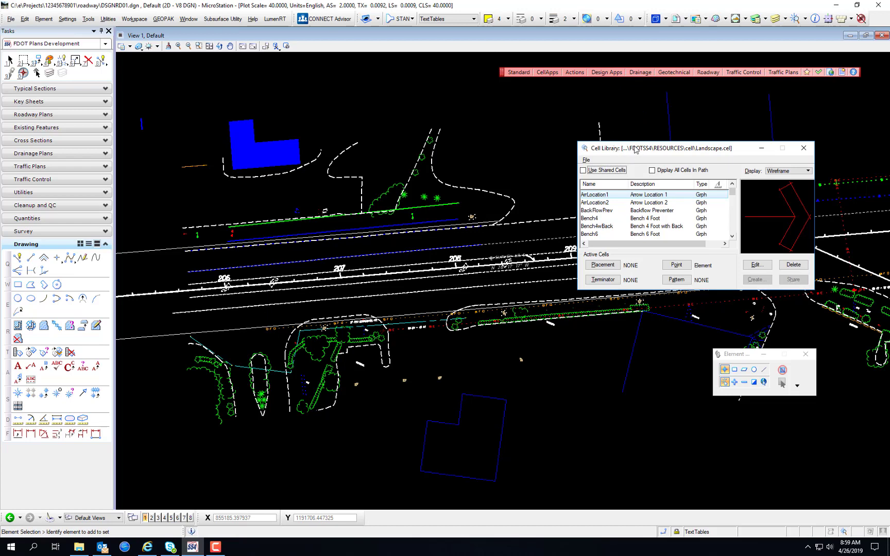
click(586, 160)
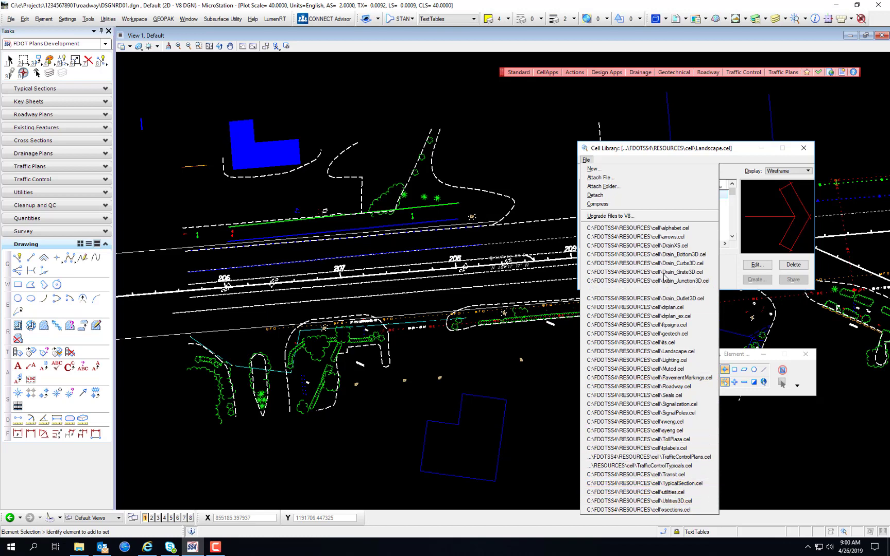
click(604, 147)
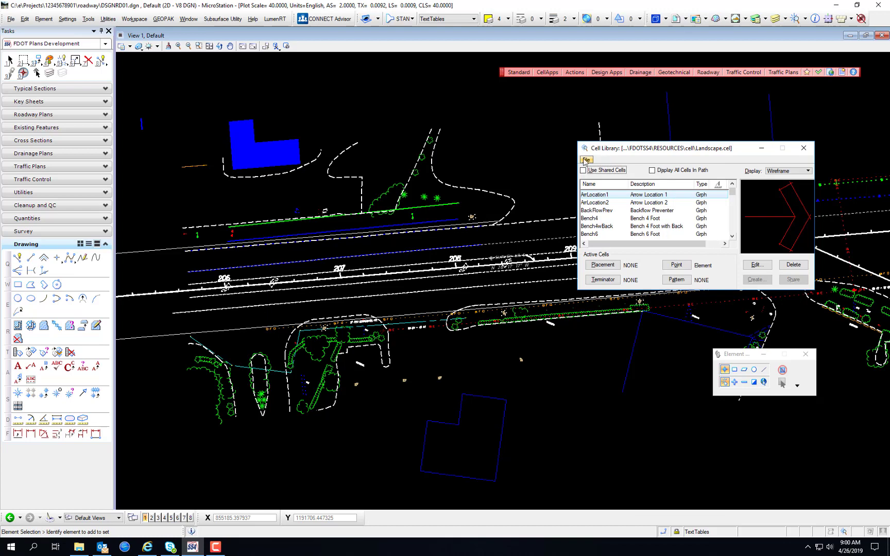
click(586, 160)
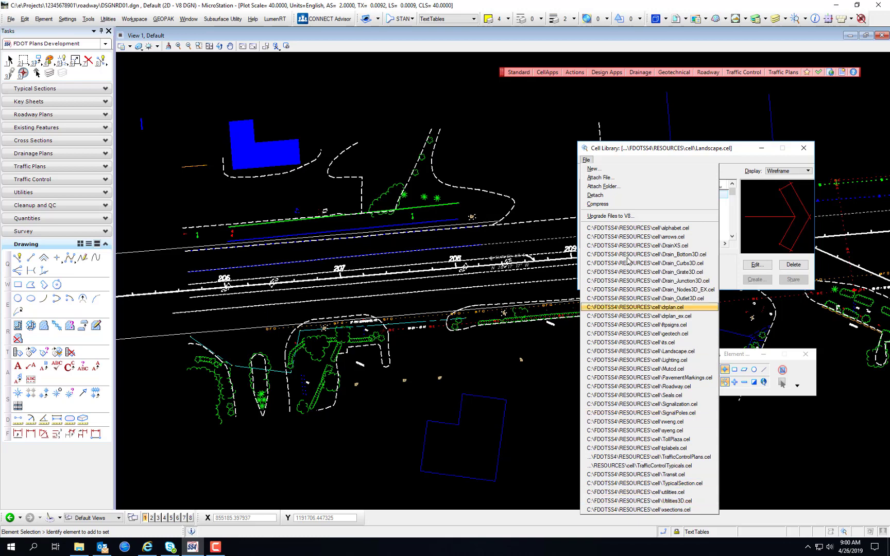
click(592, 159)
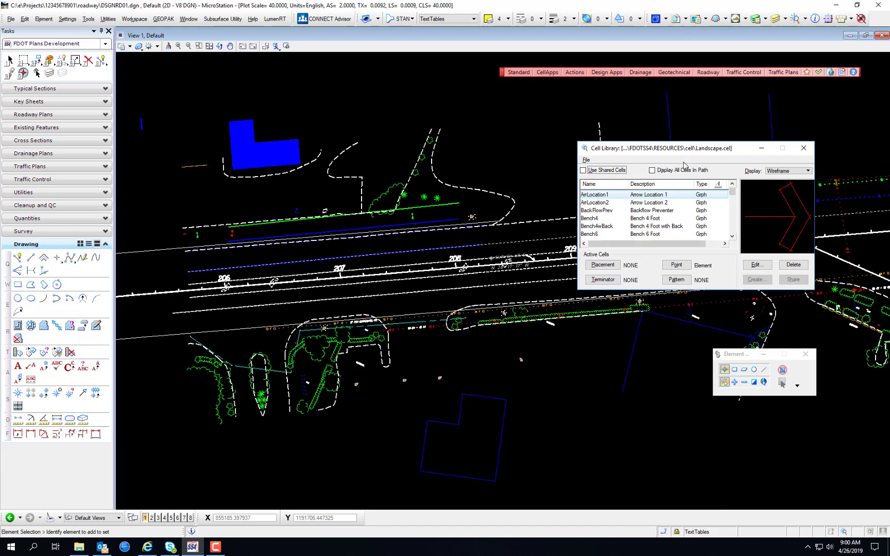
click(587, 160)
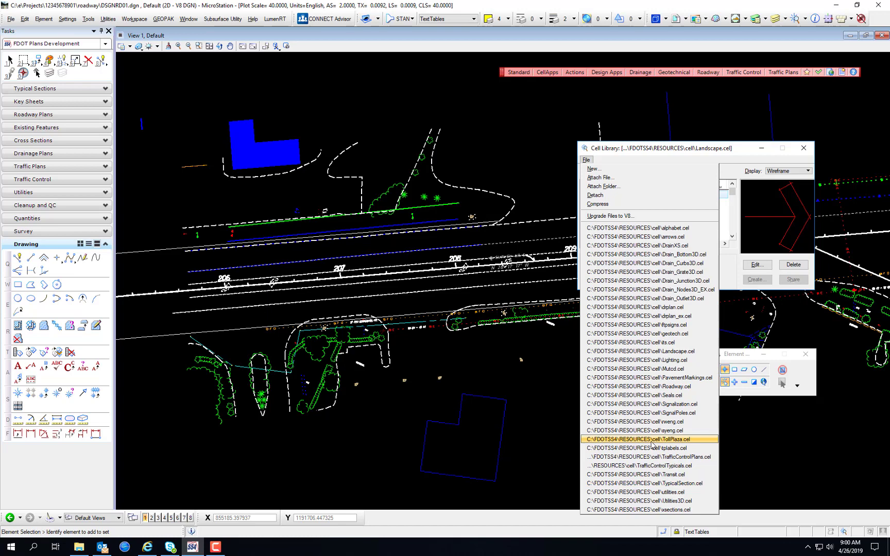
click(527, 73)
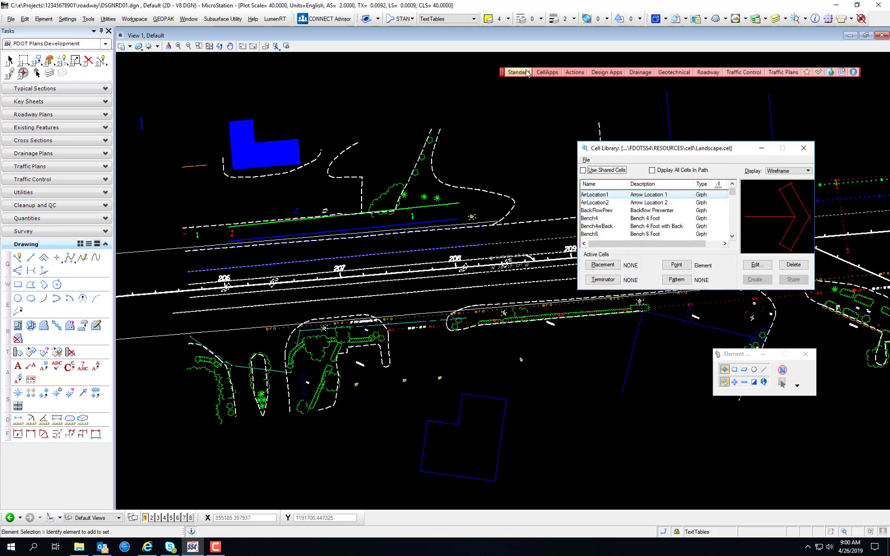
Explore the current working directory and inspect the project's cell folder, then close the file window.
click(525, 71)
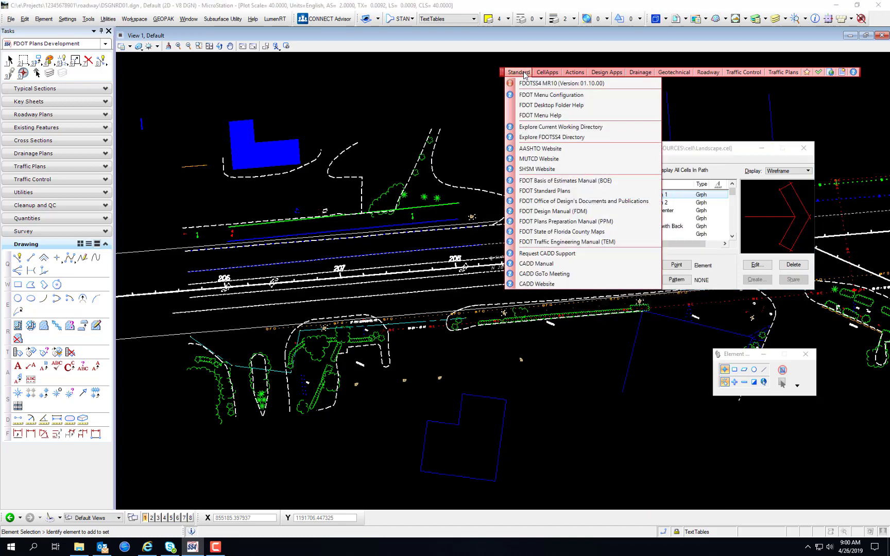
click(550, 127)
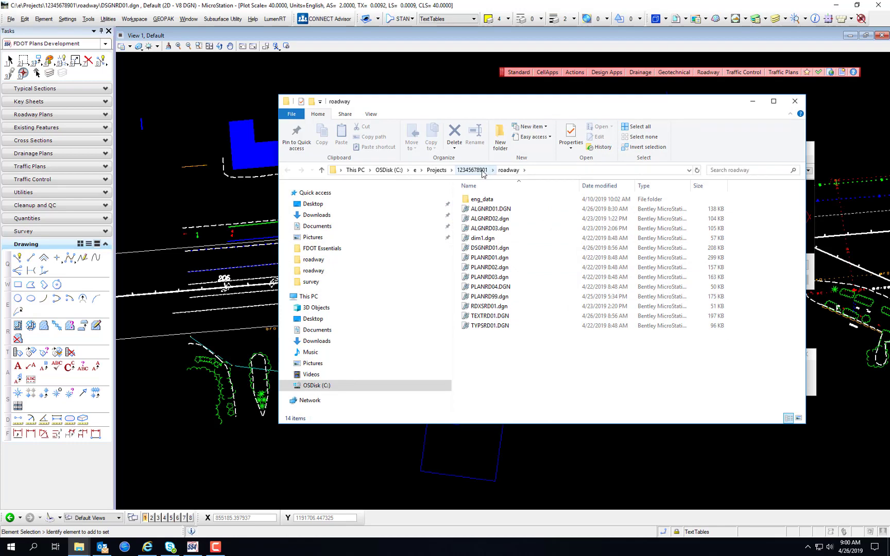
click(472, 170)
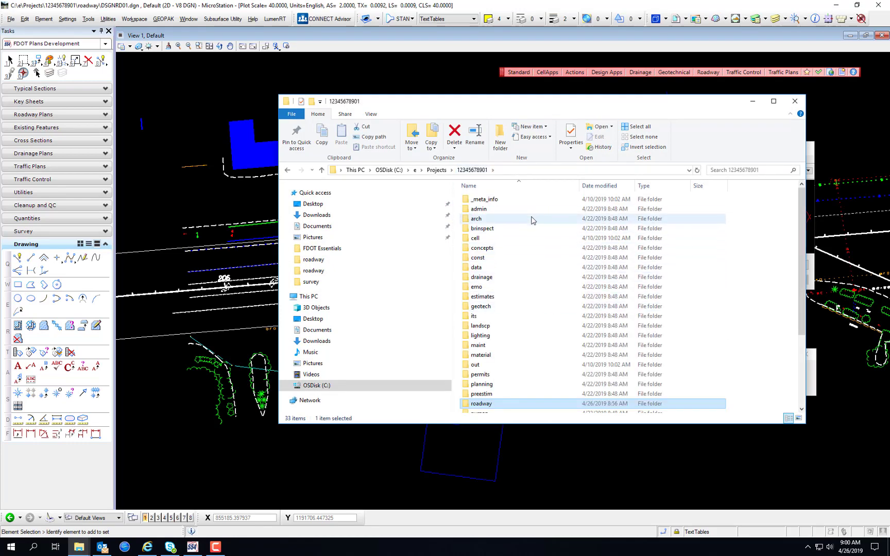
click(503, 238)
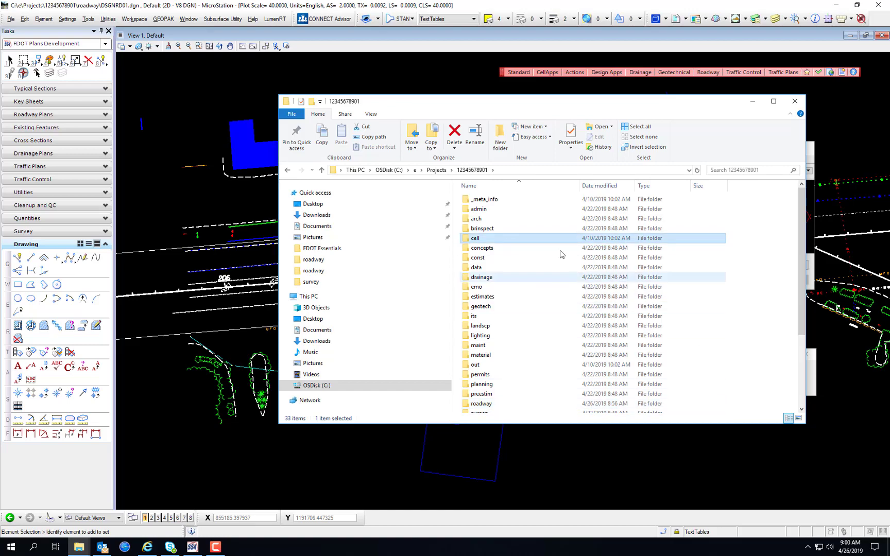
double_click(492, 239)
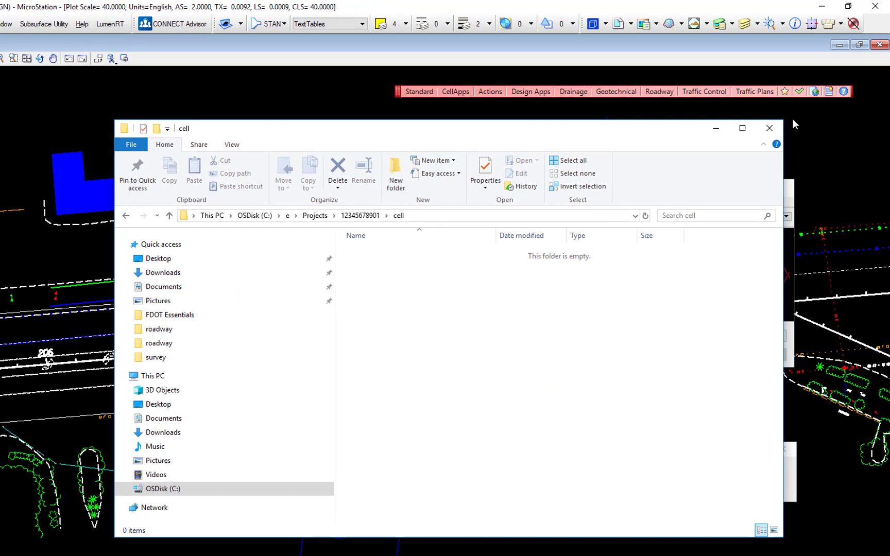
click(777, 133)
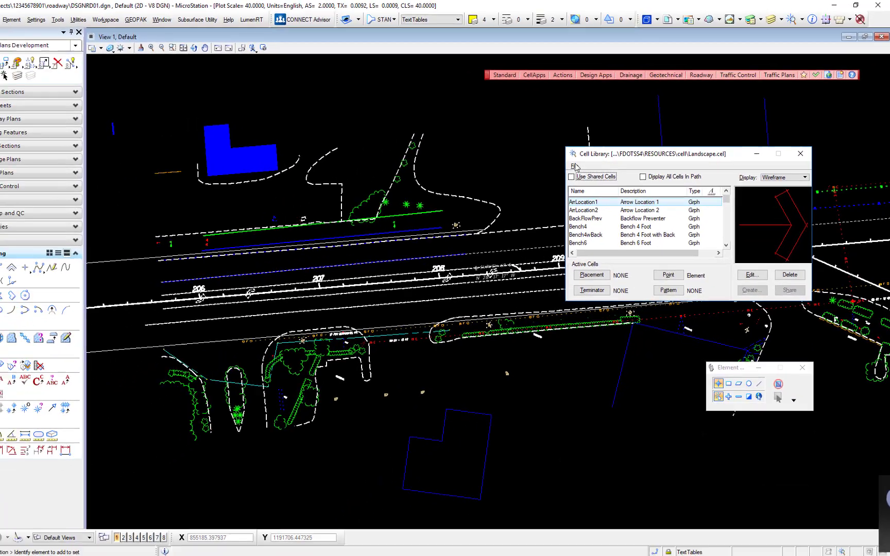
Review the Cell Library's commands for creating and attaching libraries alongside the FDOT cell files.
click(505, 203)
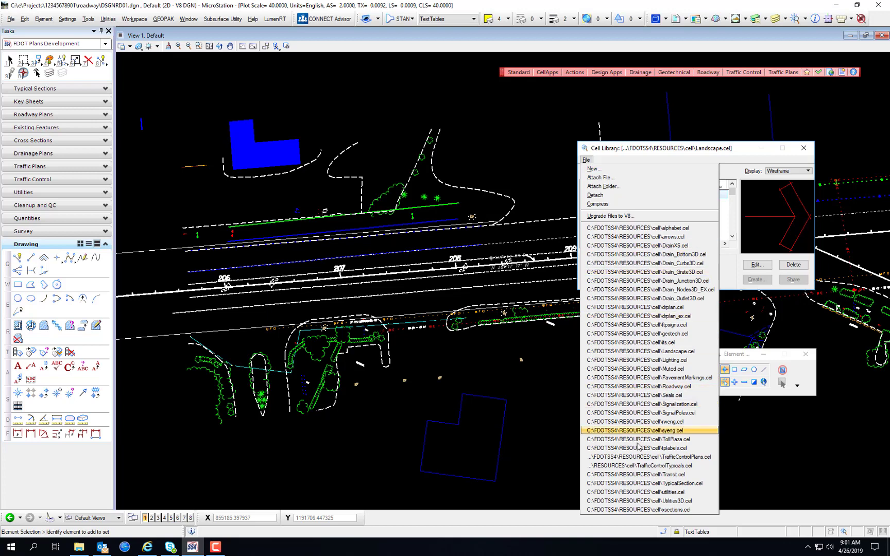
click(591, 160)
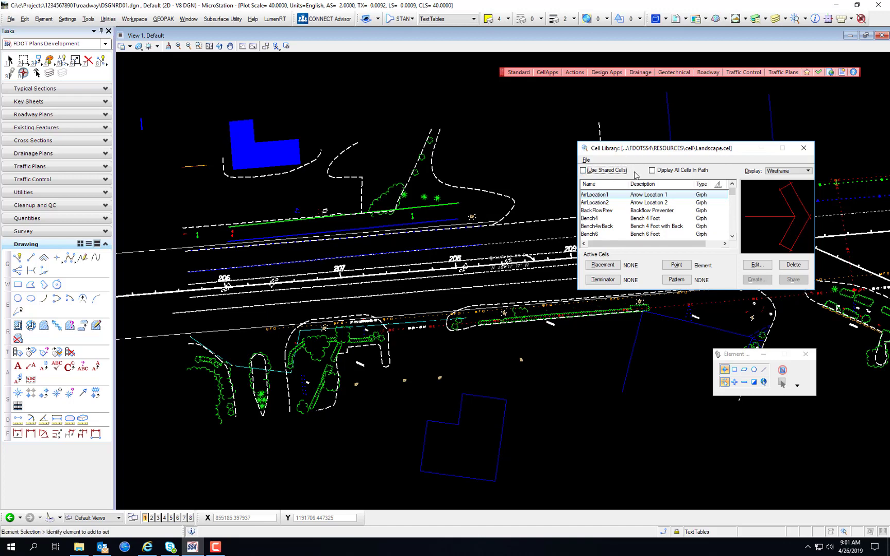
click(587, 160)
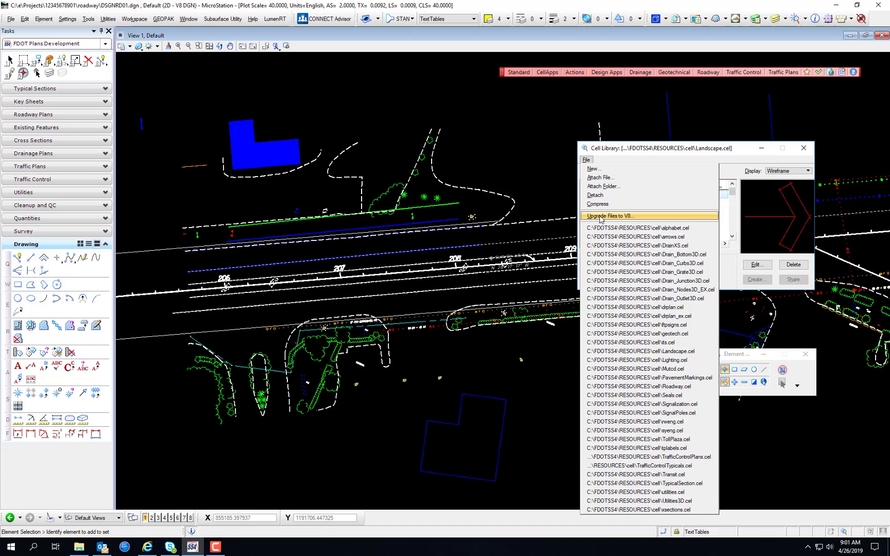
click(592, 161)
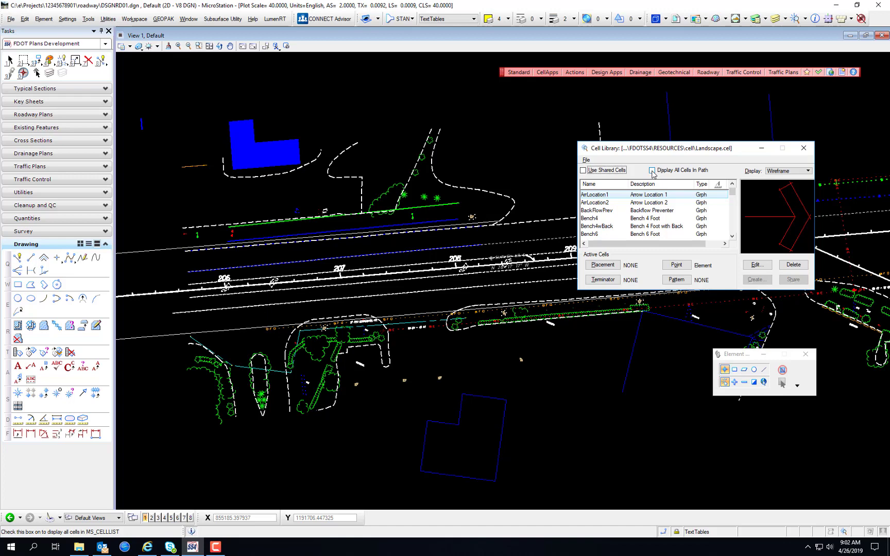
click(587, 160)
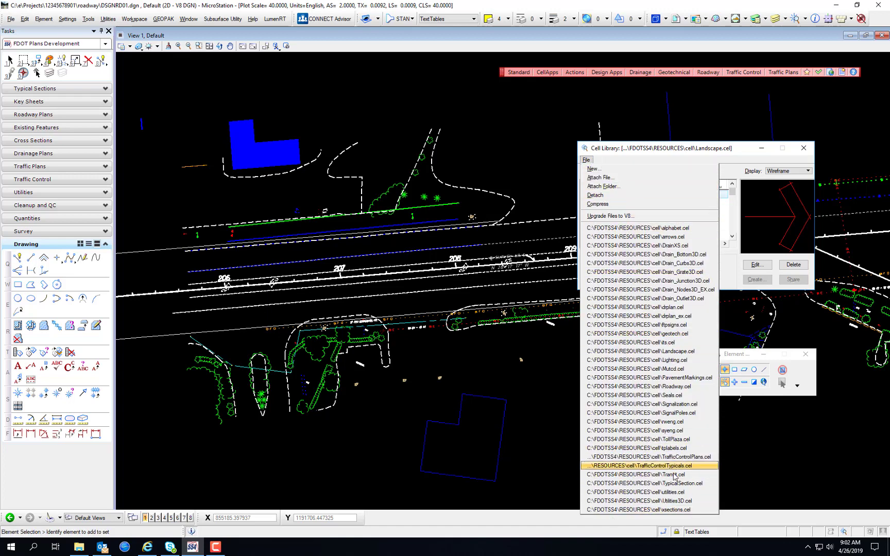
click(587, 160)
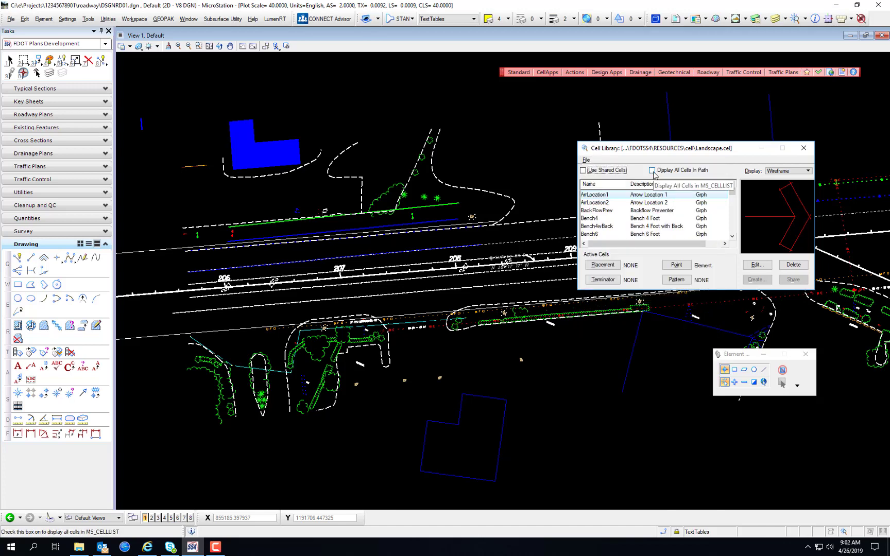
click(586, 161)
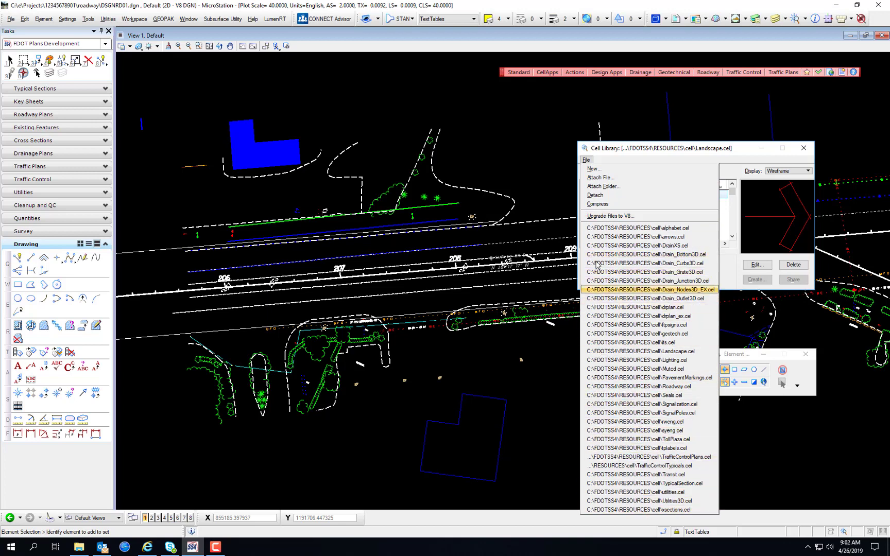
click(588, 159)
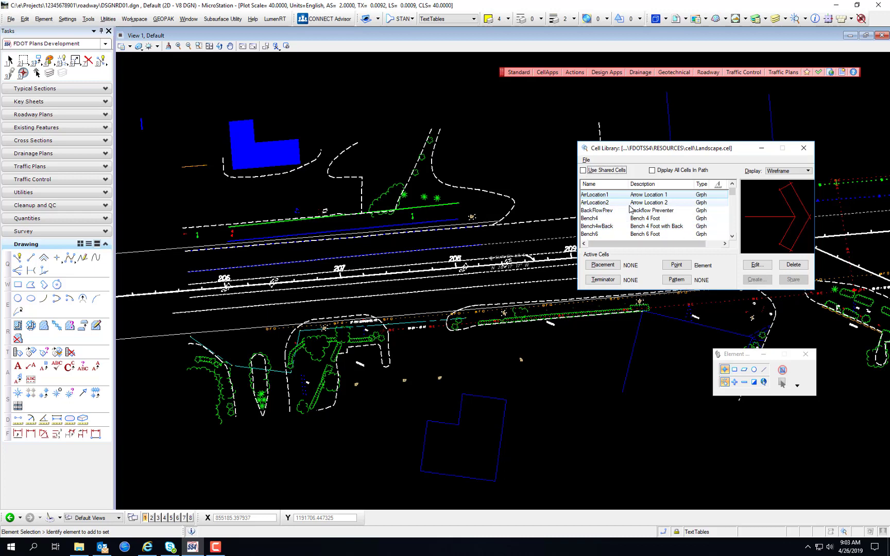
Preview the cells of Landscape.cel one after another, from the arrow and bench cells down to the conifer trees.
click(637, 206)
key(Down)
key(Down)
key(Down)
key(Down)
key(Down)
key(Down)
key(Down)
key(Down)
key(Down)
key(Down)
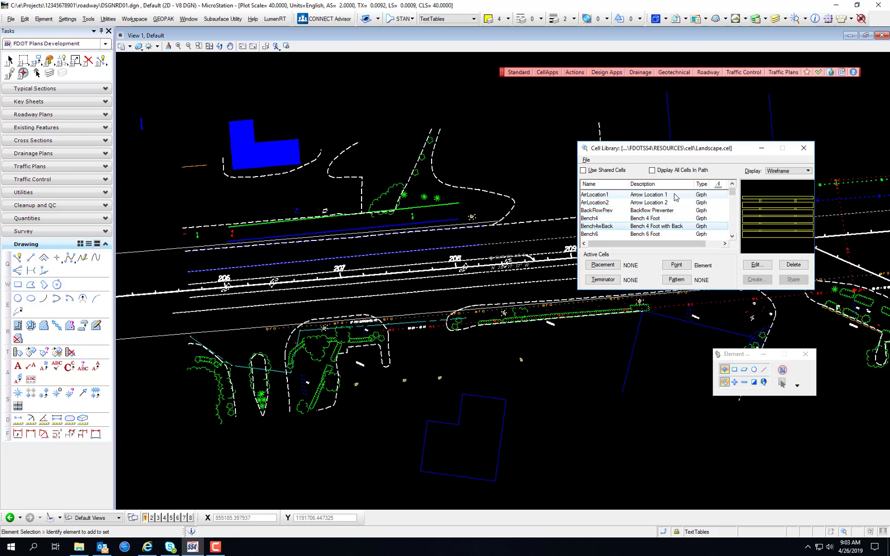
key(Down)
key(Down)
key(Down)
key(Down)
key(Down)
key(Down)
key(Down)
key(Down)
key(Down)
key(Down)
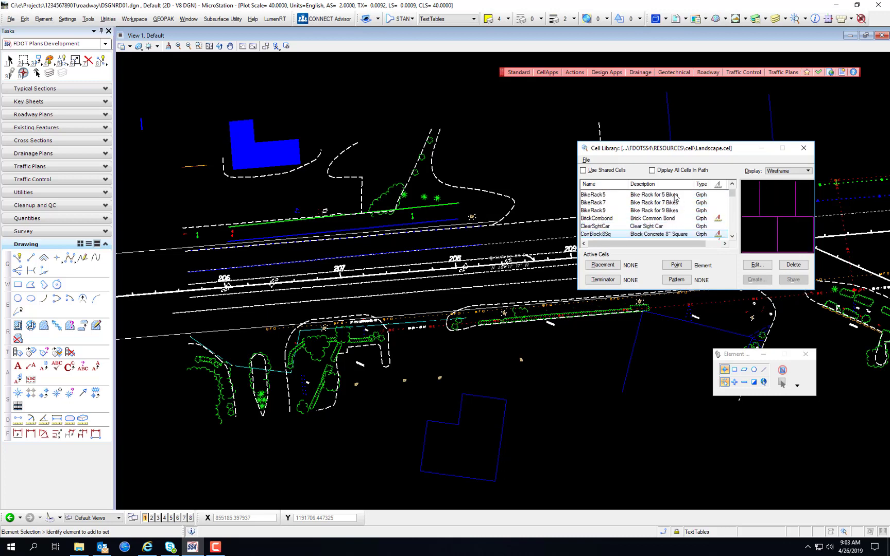
key(Down)
key(Down)
key(Down)
key(Down)
key(Down)
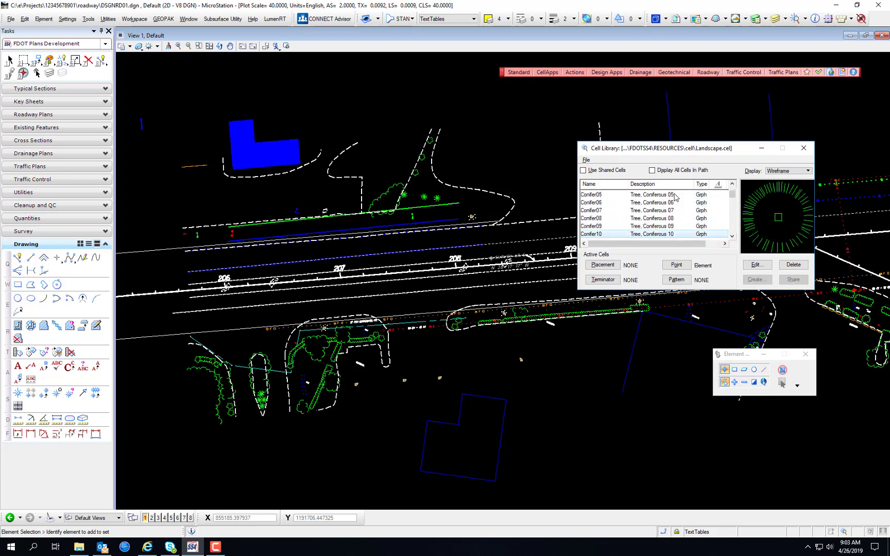
Examine the annotation column and compare the previews of the ConBlock8Sq and ConBlock8x16 cells.
scroll(607, 222, up, 3)
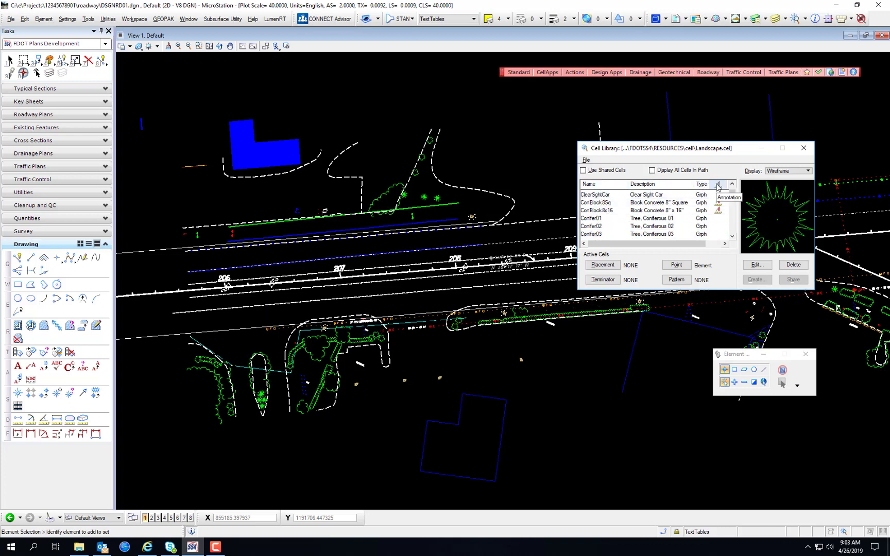
drag(684, 247, 711, 247)
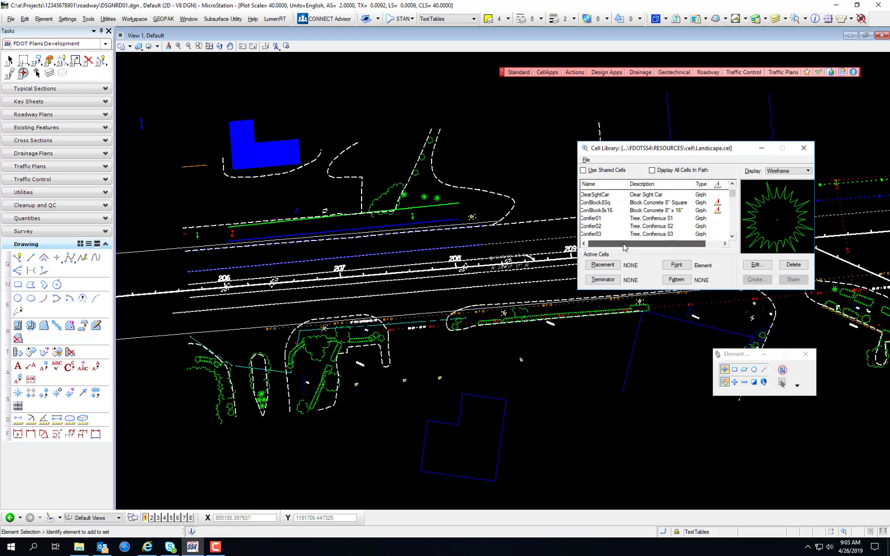
drag(649, 246, 632, 246)
click(608, 203)
click(611, 208)
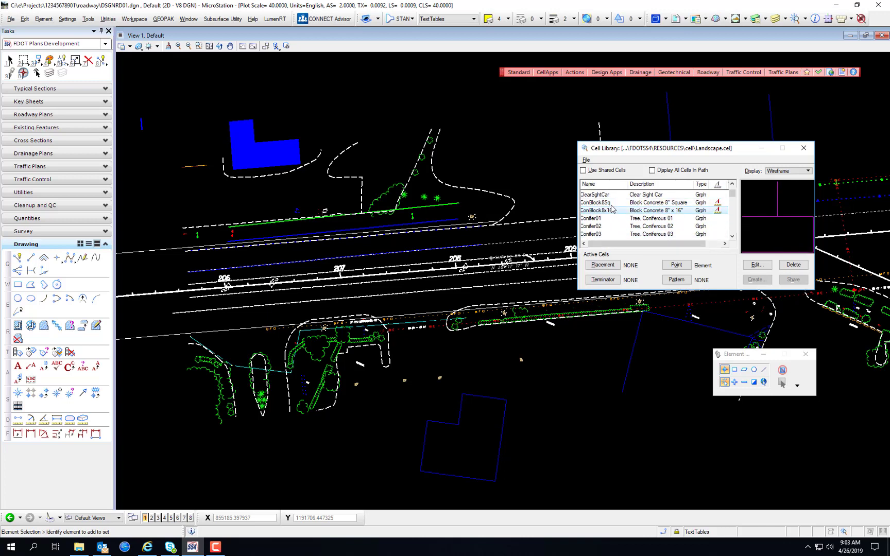
click(610, 204)
click(610, 212)
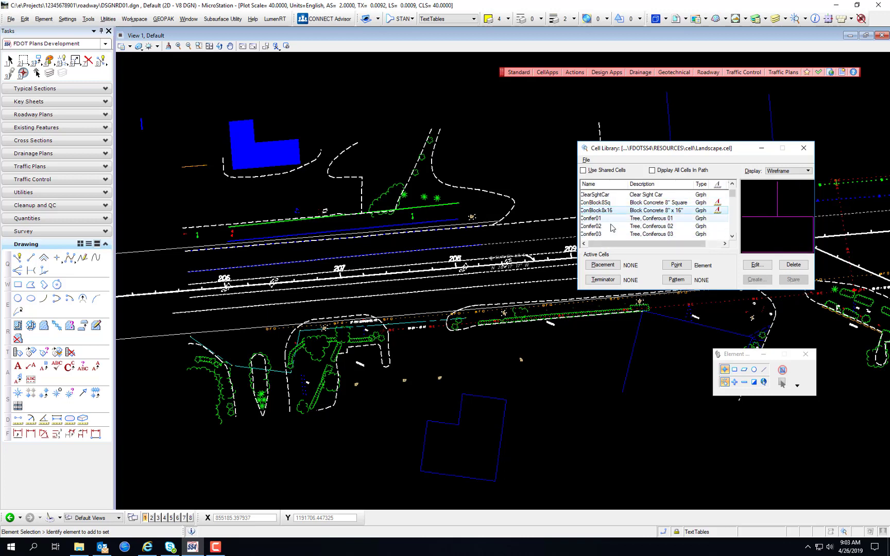
Make the Evergreen09 tree from Landscape.cel the active placement cell.
scroll(626, 228, down, 6)
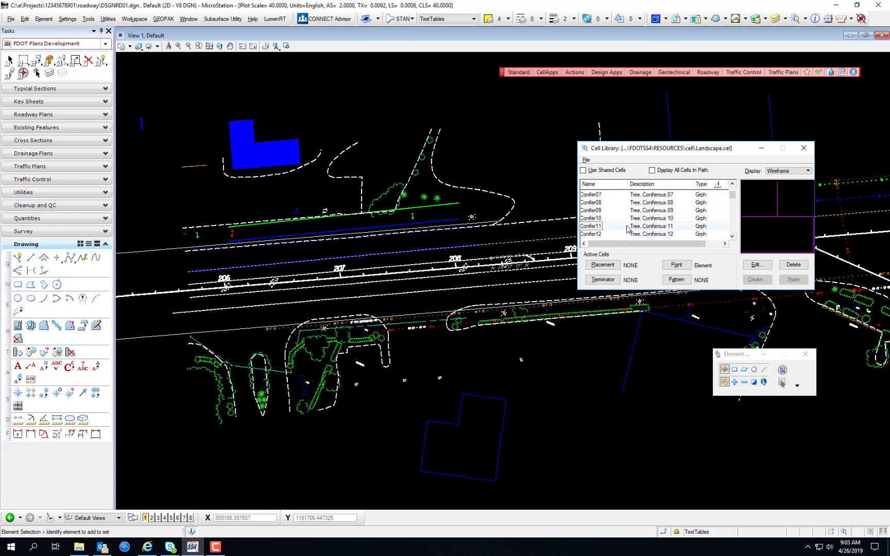
scroll(627, 228, down, 5)
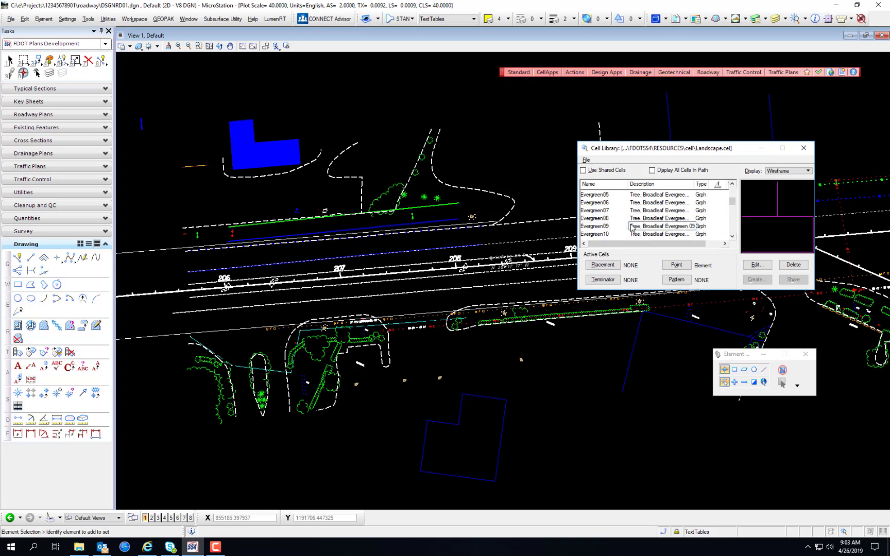
click(613, 211)
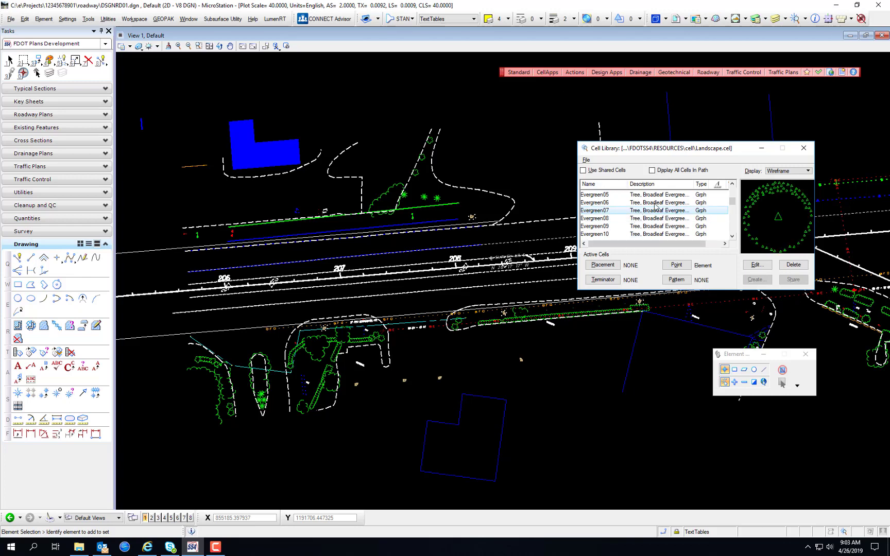
click(624, 227)
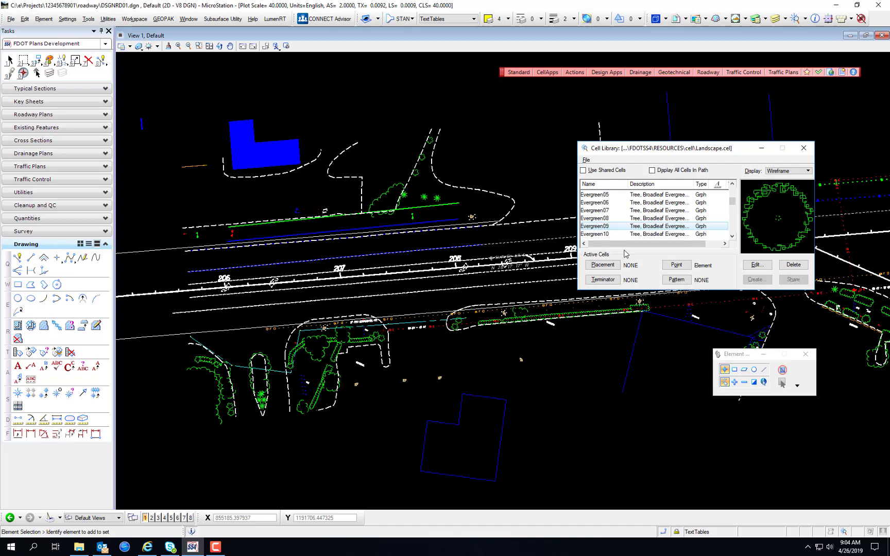
click(598, 266)
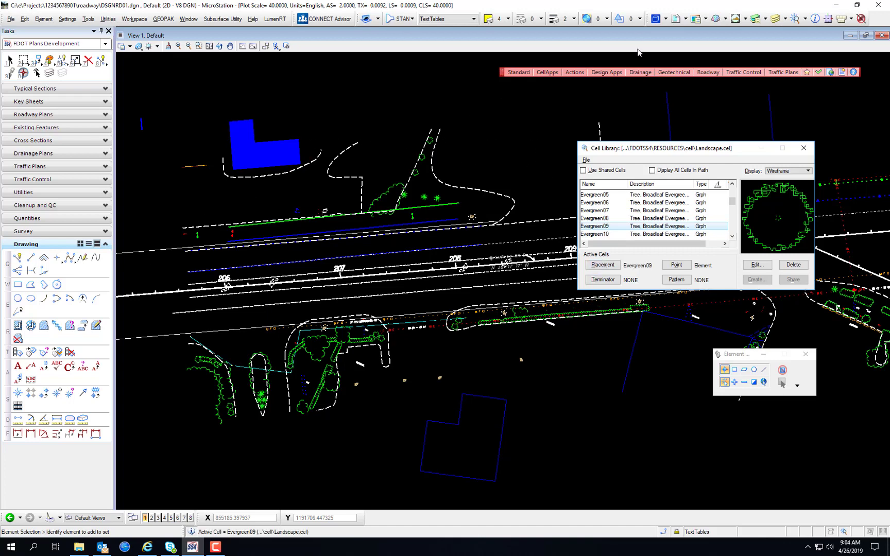
Open the Cells task tools as a floating toolbox.
right_click(70, 409)
click(100, 470)
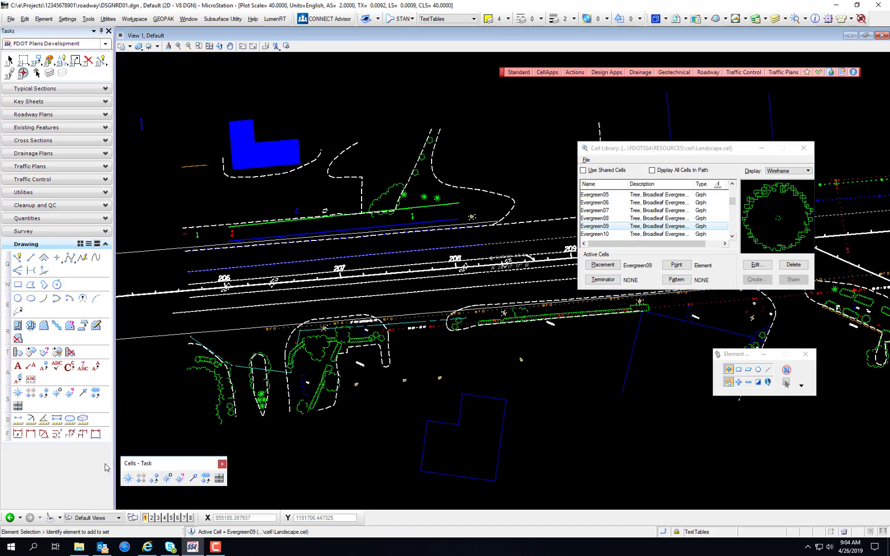
Move the floating Cells toolbox to the upper part of the drawing view and briefly try the Place Active Cell tool.
drag(181, 463, 389, 68)
click(349, 85)
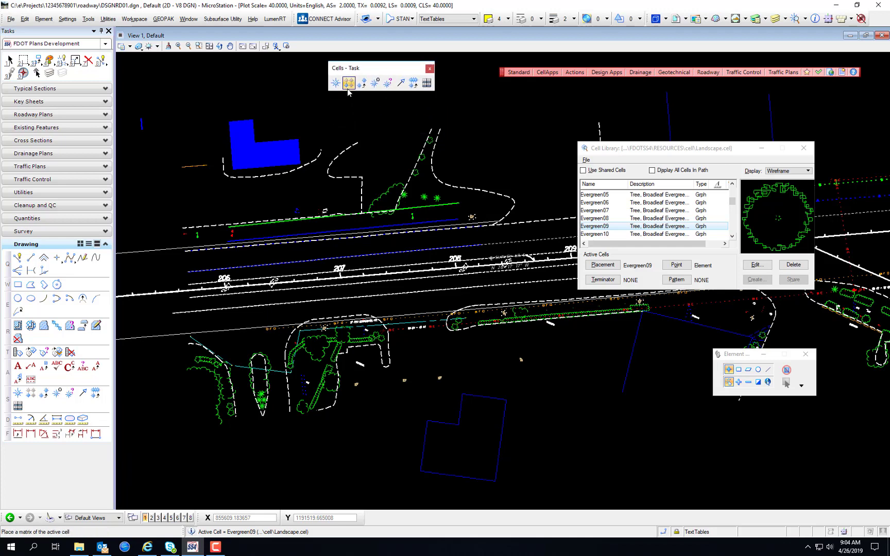
click(335, 82)
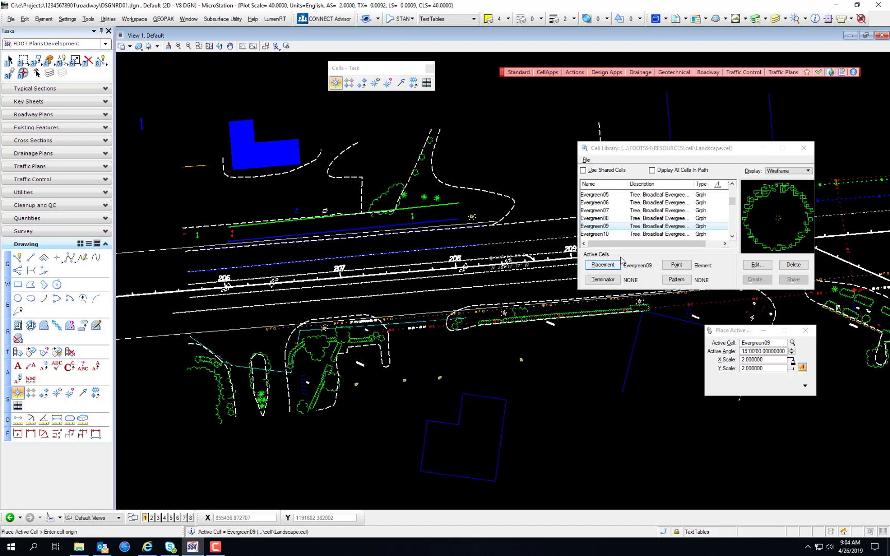
key(Escape)
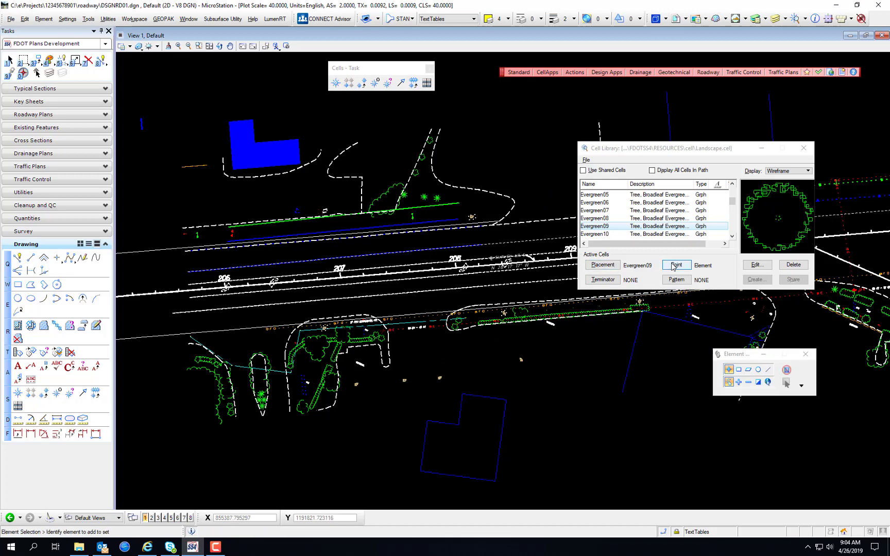
Preview the Evergreen07 and FlowerEdge4 cells and make FlowerSym1 the active point cell.
click(605, 210)
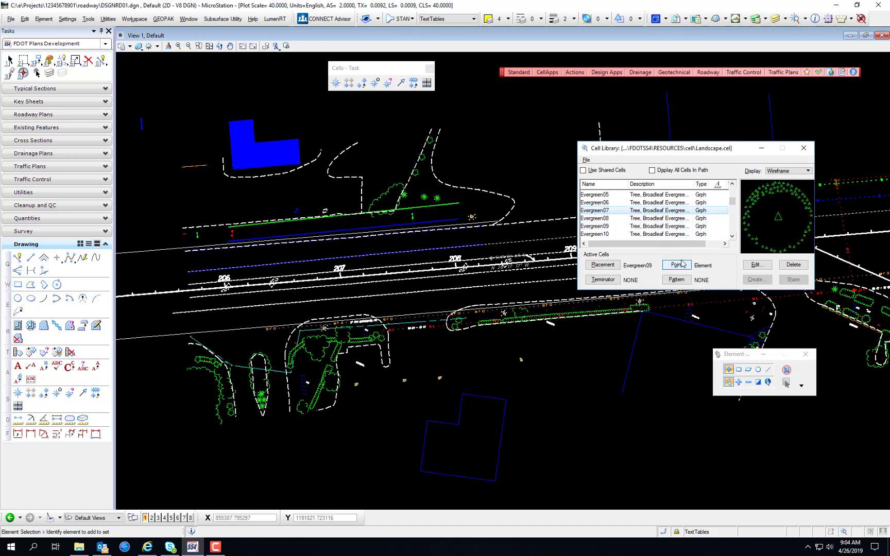
scroll(613, 222, down, 5)
click(609, 219)
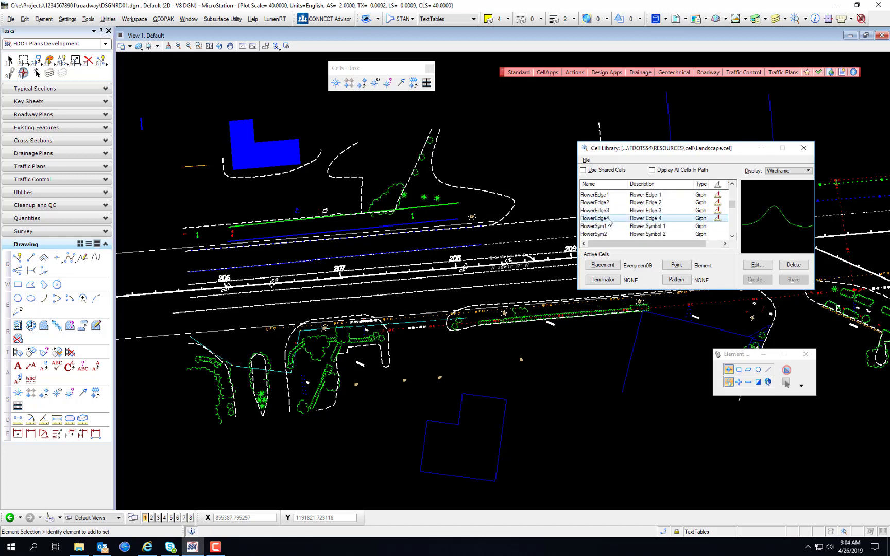
click(609, 227)
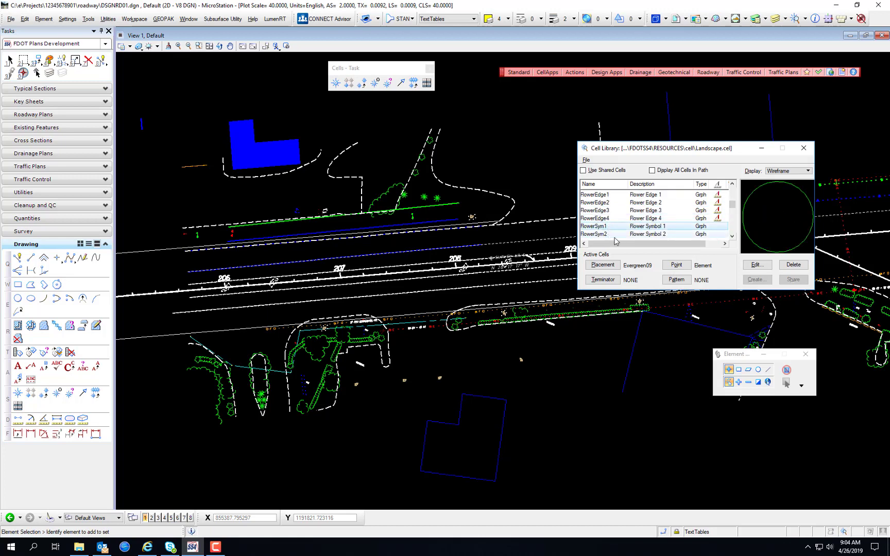
click(676, 265)
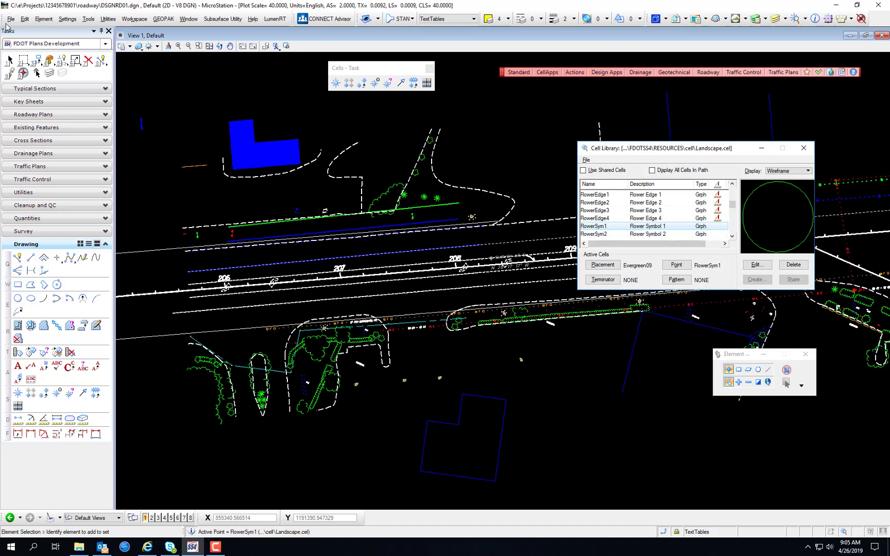
Make FlowerSym1 and then FlowerEdge3 the active terminator cell.
click(601, 281)
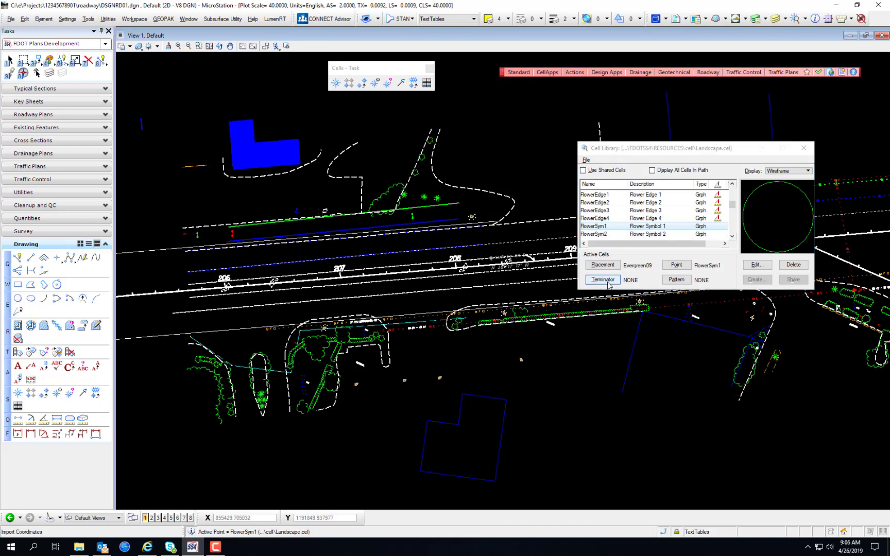
click(613, 284)
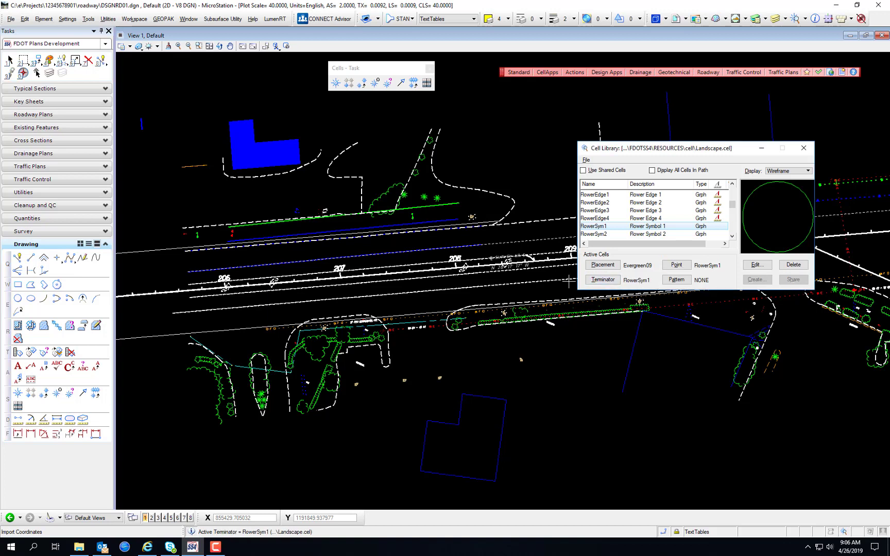
click(600, 210)
click(603, 280)
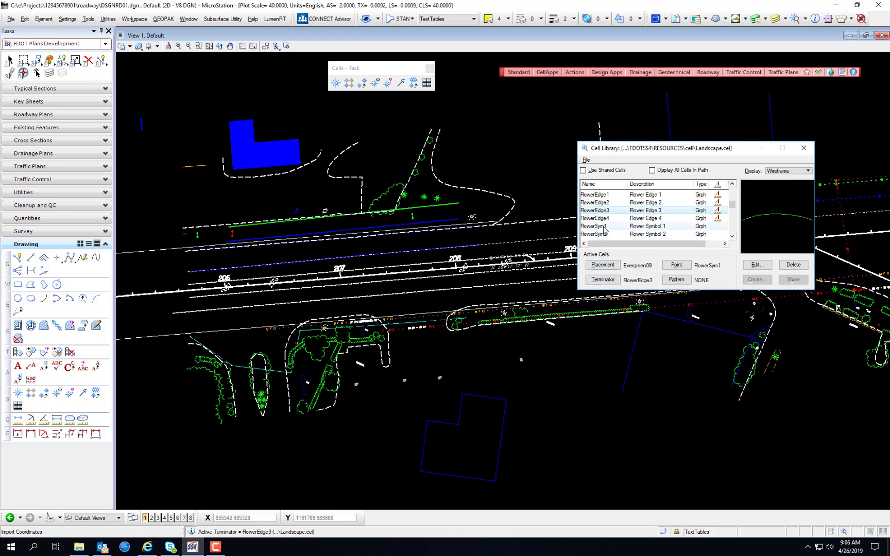
Make GrillPedestl the active terminator cell and GradeSect1 the active pattern cell.
scroll(613, 230, down, 3)
click(613, 226)
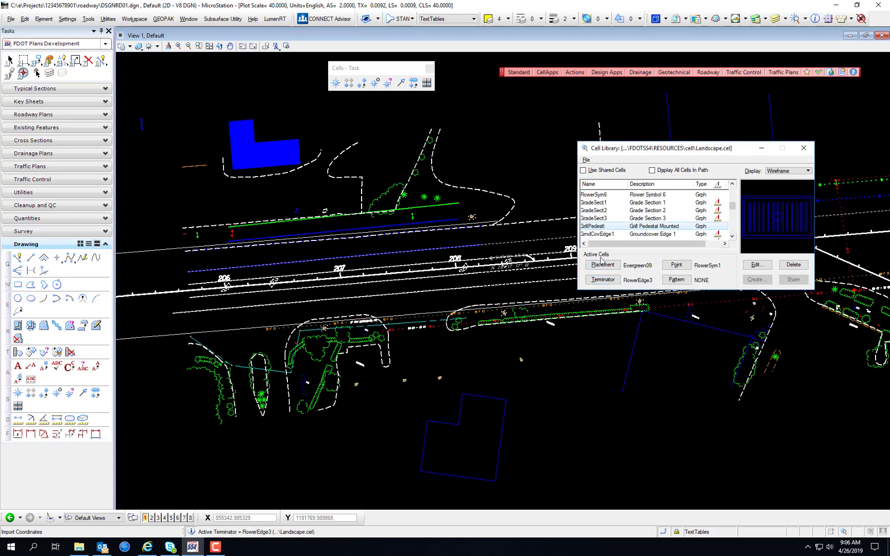
click(610, 282)
click(609, 202)
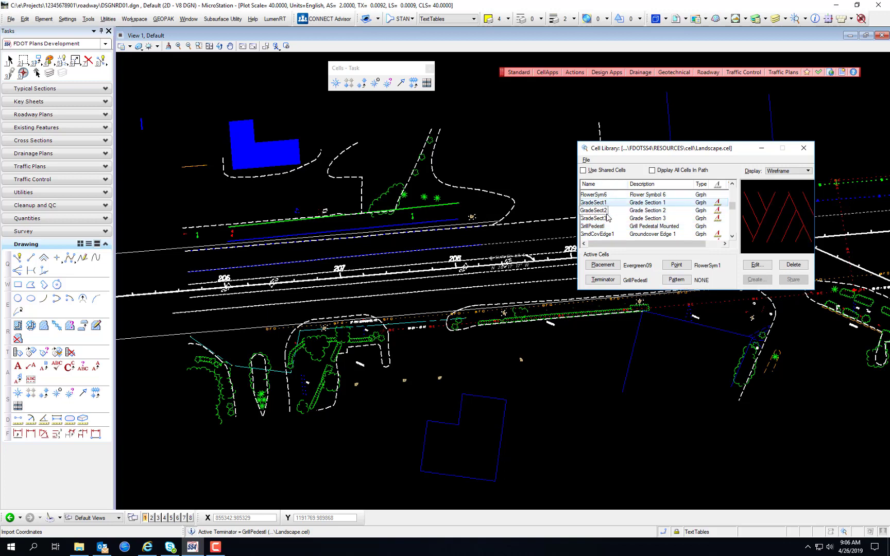
click(678, 280)
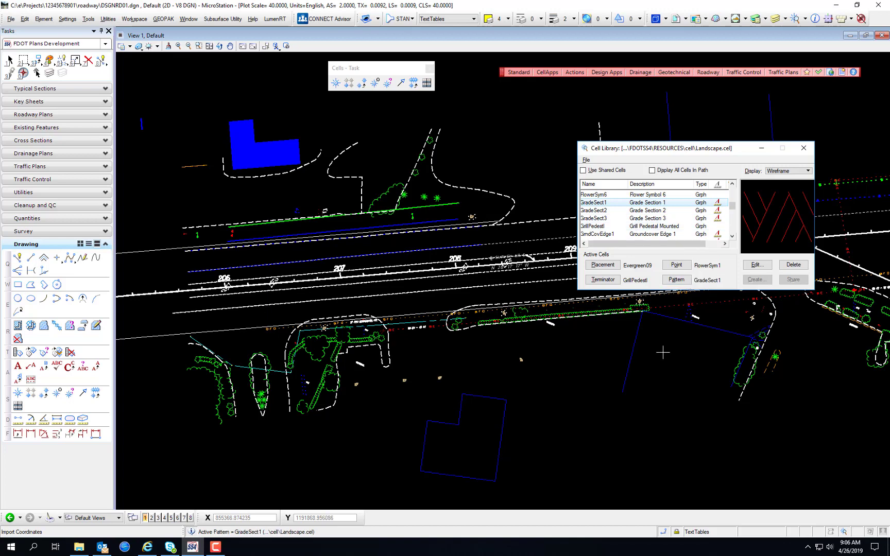
Close the cell library and start placing the active Evergreen09 cell with the extended placement options shown.
click(335, 83)
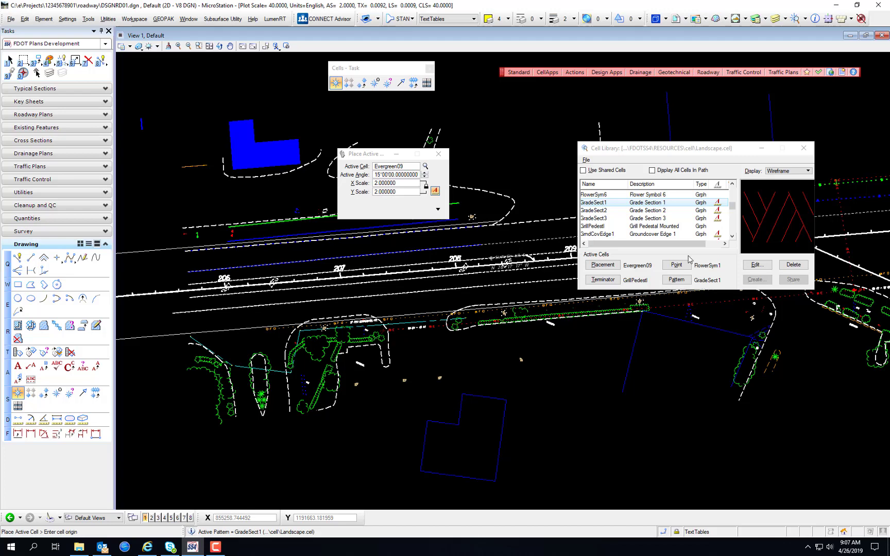
key(Escape)
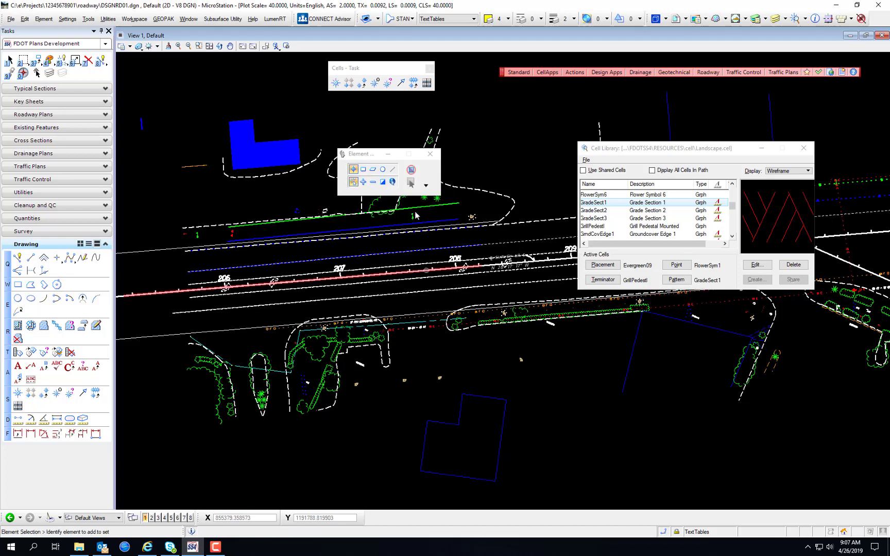
scroll(505, 251, up, 3)
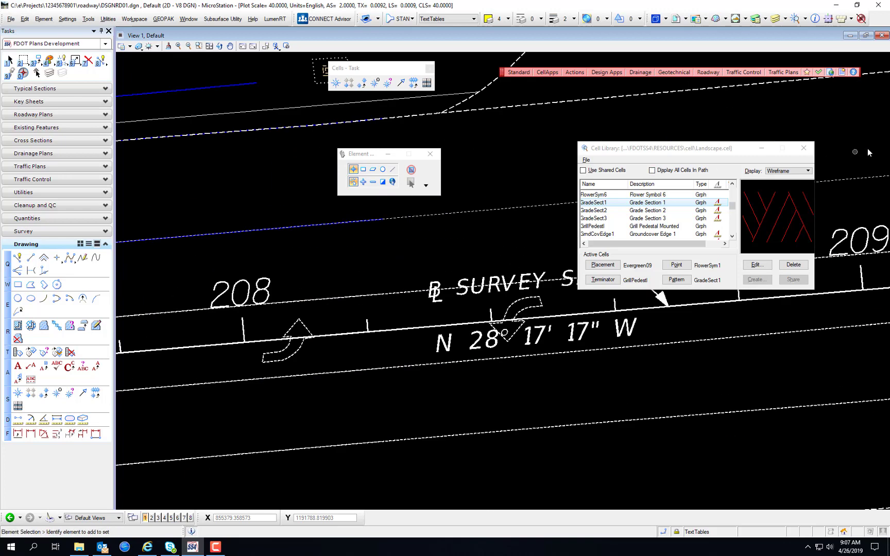
click(803, 147)
click(335, 83)
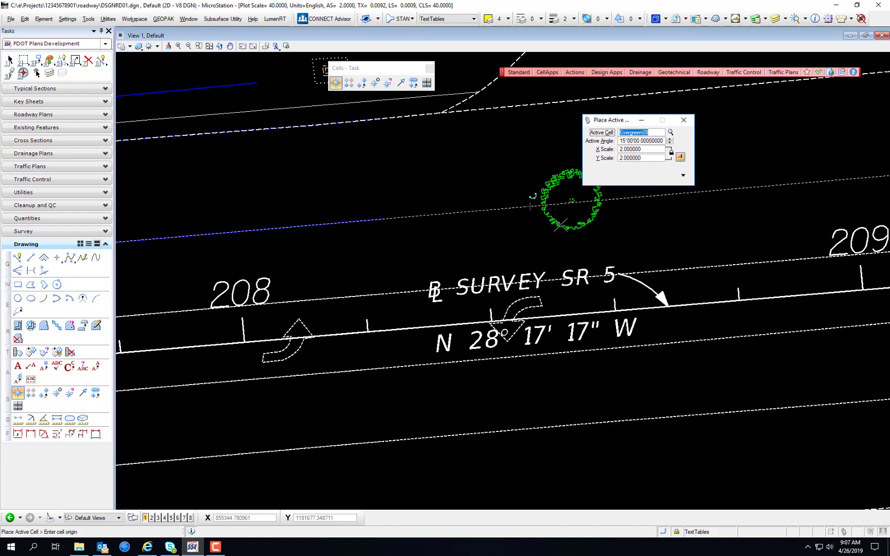
click(683, 176)
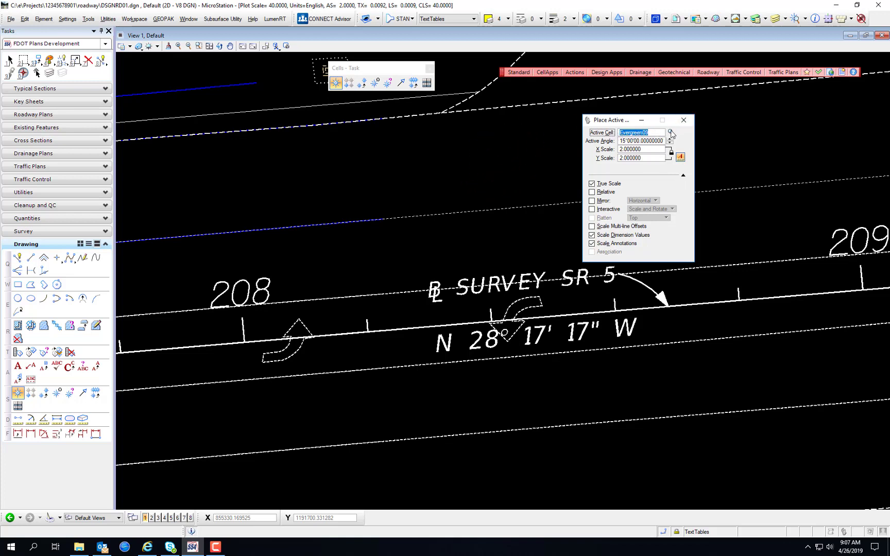
Reopen the cell library from the cell placement settings, move it clear of them, and detach Landscape.cel.
click(653, 134)
click(670, 133)
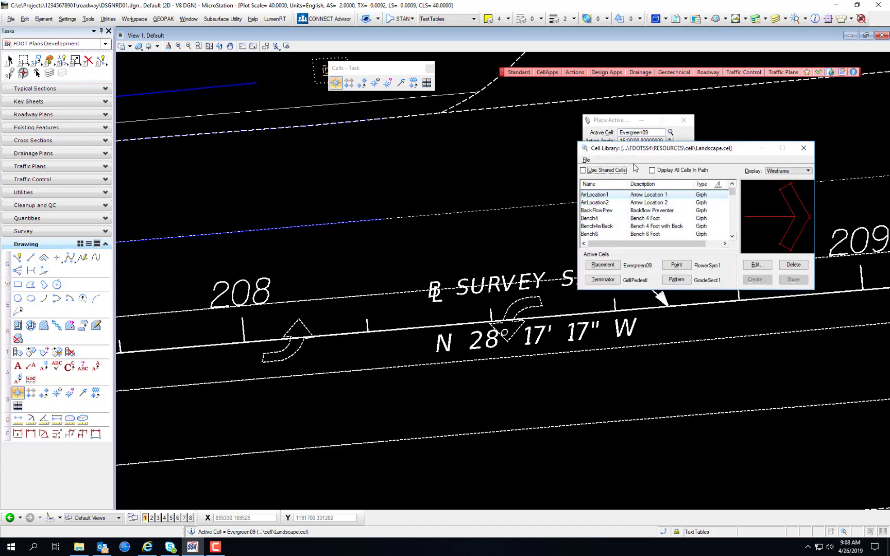
drag(635, 153, 613, 204)
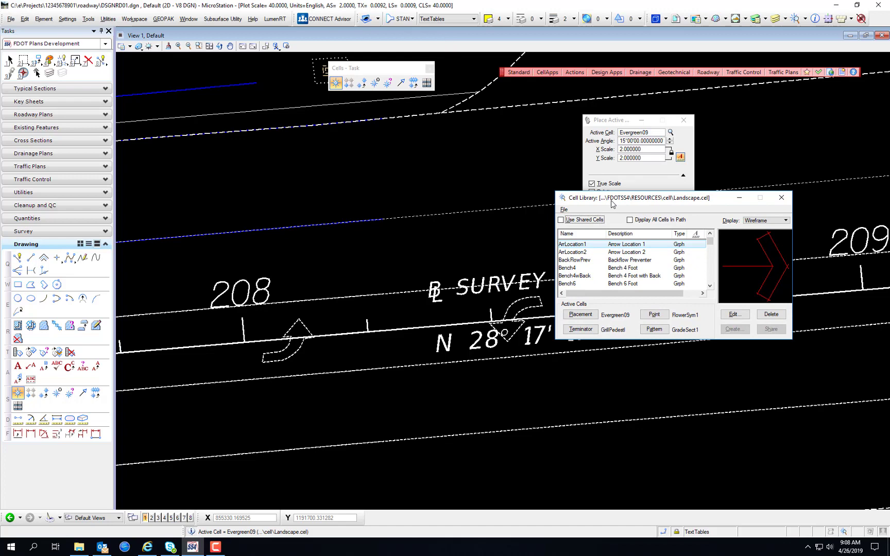
click(564, 209)
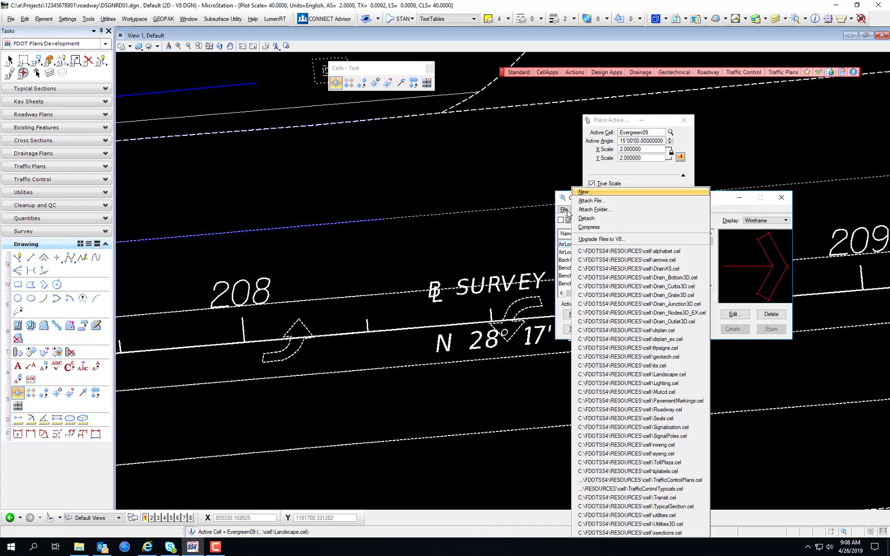
click(576, 218)
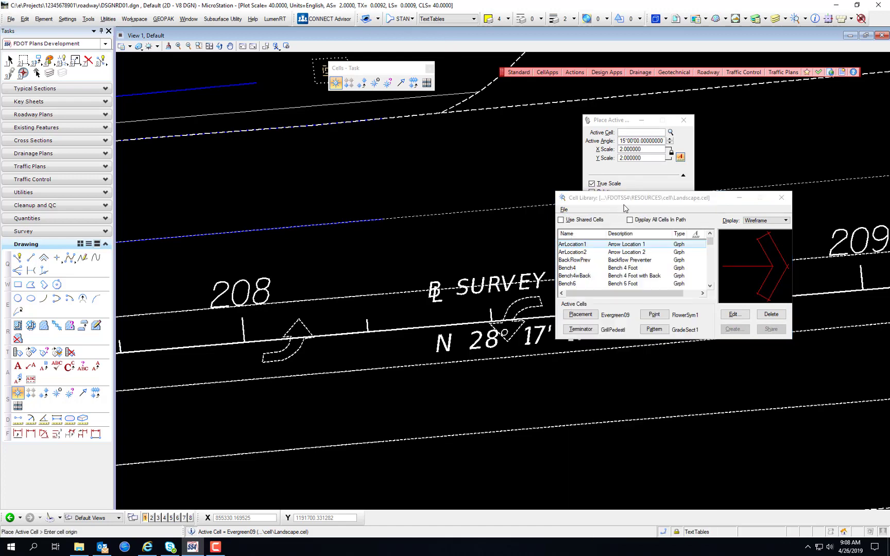
Reattach the Landscape.cel library, make the Conifer16 tree the active placement cell, and close the library.
click(565, 210)
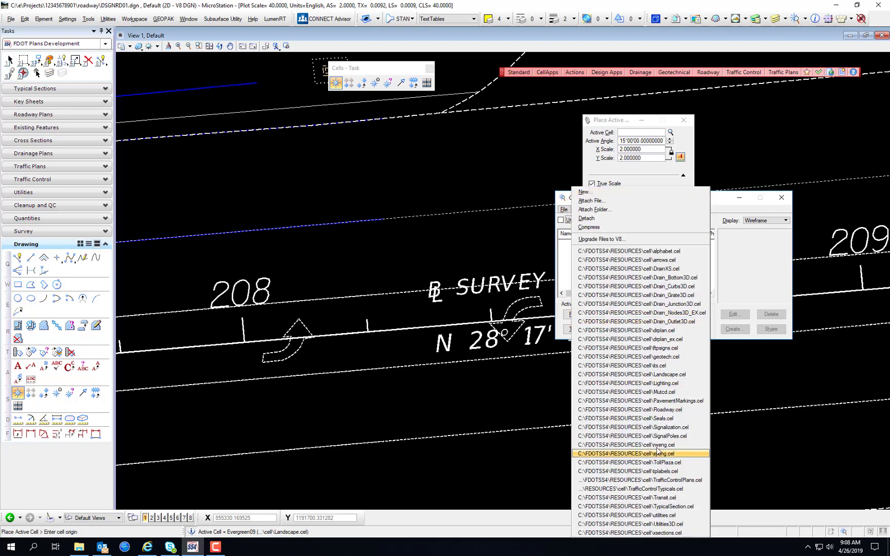
click(657, 375)
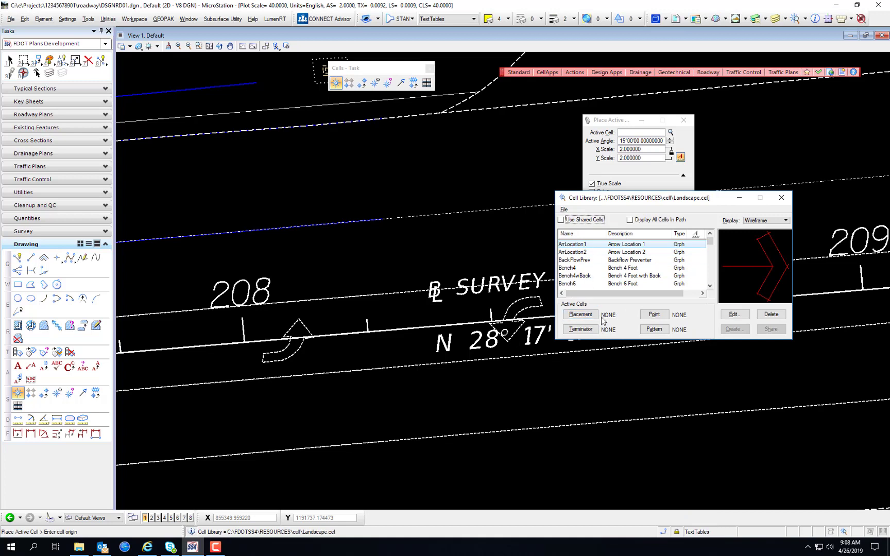
scroll(592, 260, down, 5)
click(592, 260)
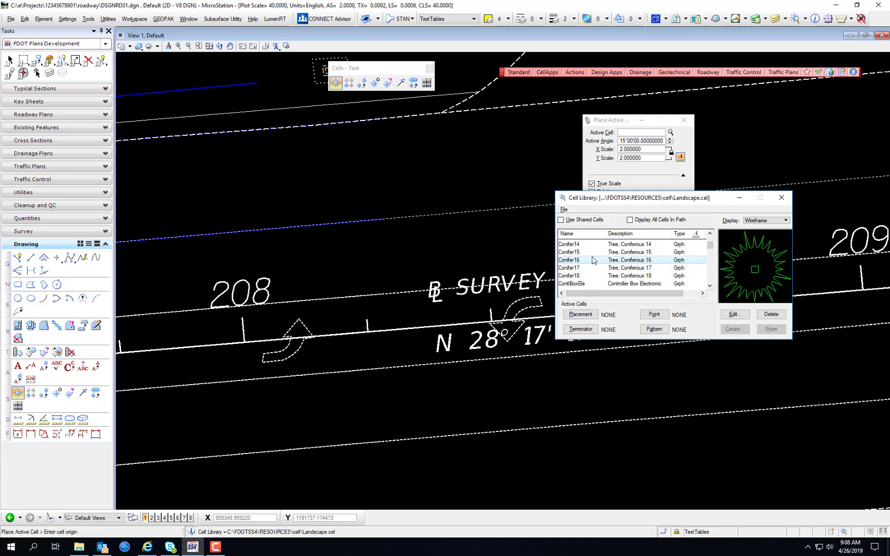
click(581, 314)
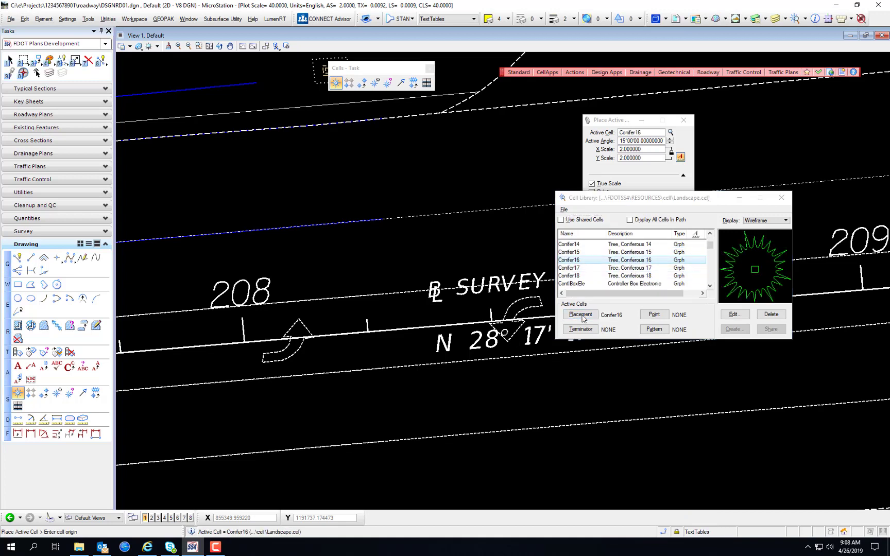
click(781, 198)
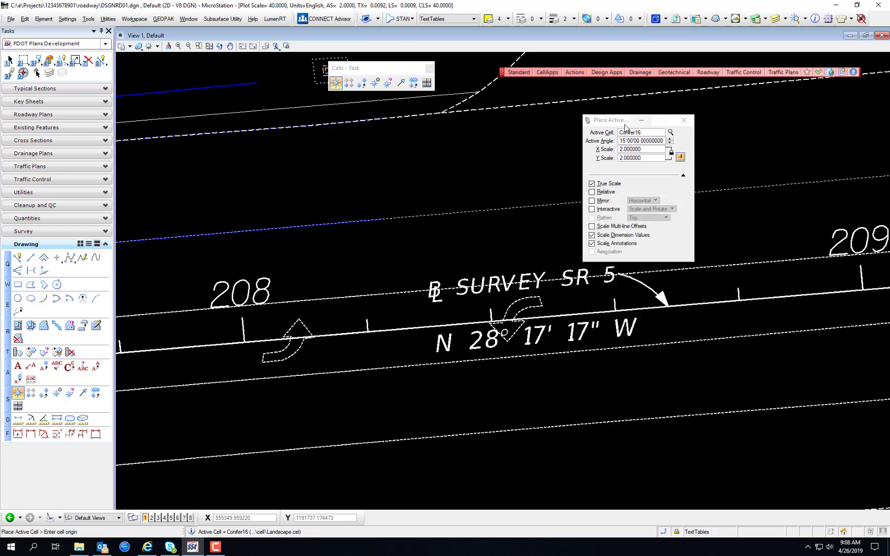
Set the active angle to 0 and the X and Y scales to 1 for placing the cell.
click(654, 140)
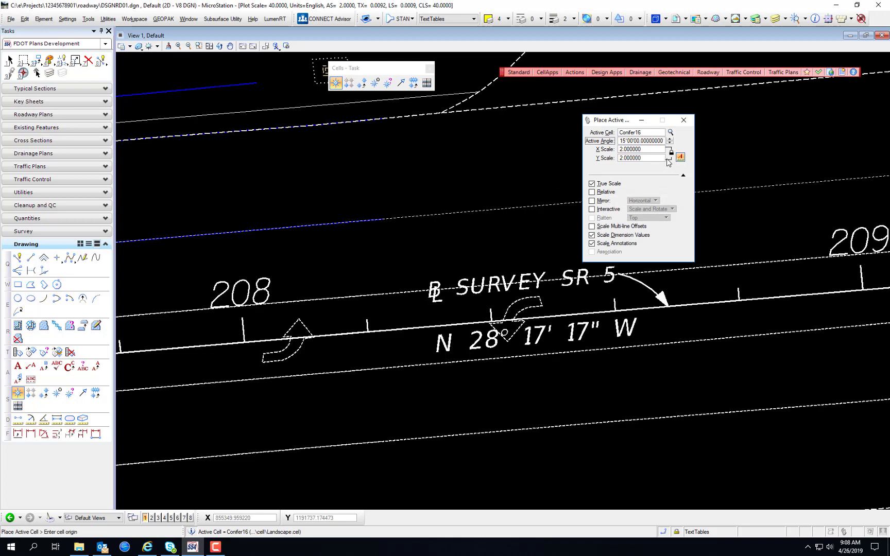
key(ctrl+a)
text(0)
key(Tab)
text(1)
key(Return)
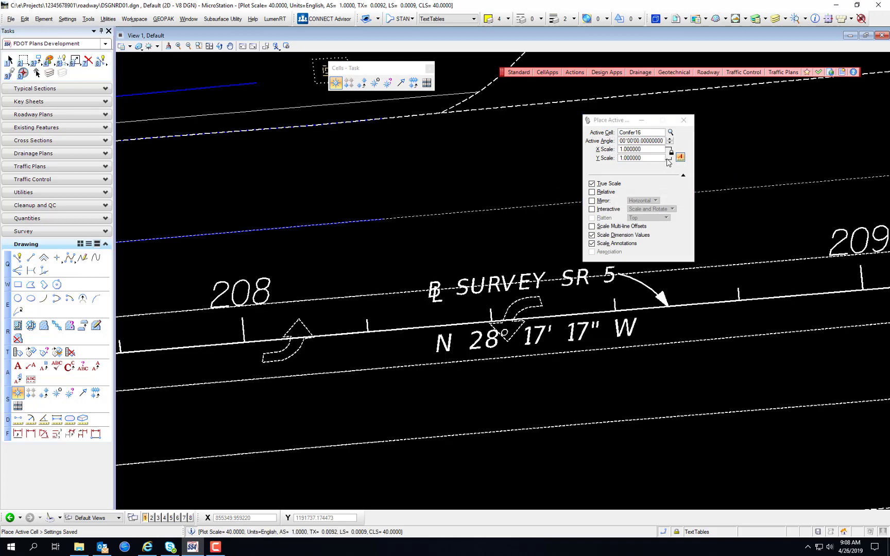
Try the Relative option for the Conifer16 placement near the planting strip and compare its appearance with the option off.
scroll(443, 166, down, 3)
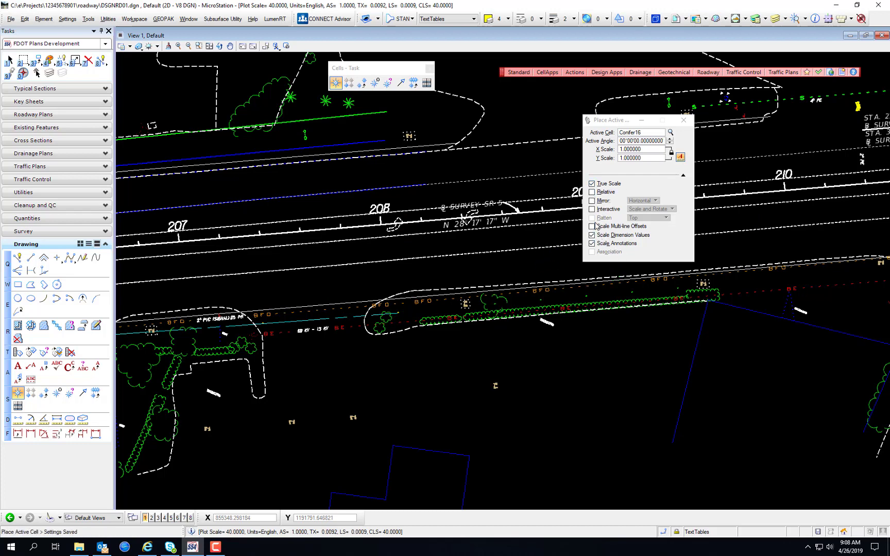
click(591, 192)
scroll(499, 275, up, 5)
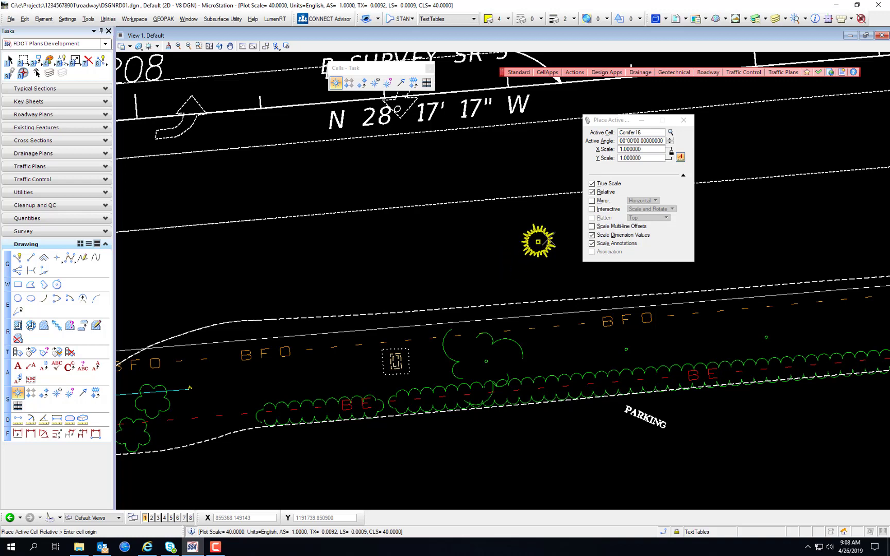
click(592, 192)
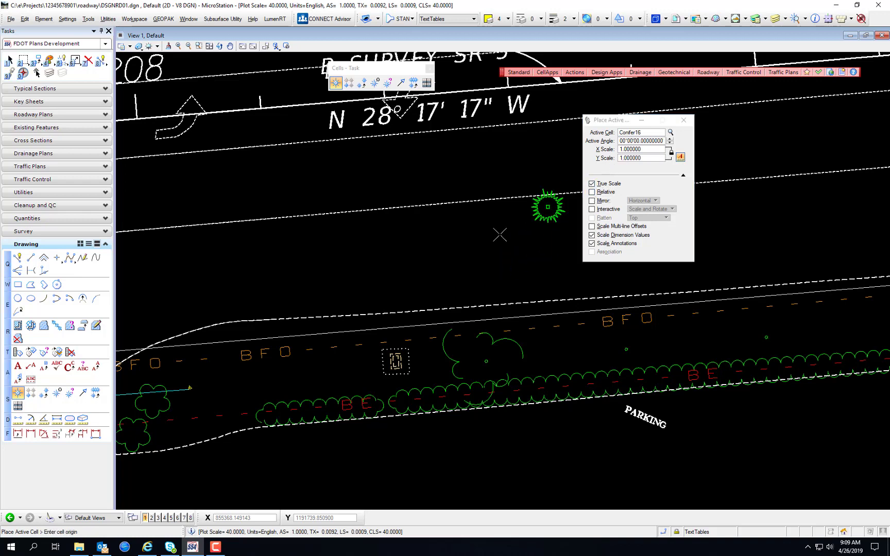
Try the Mirror option with the Horizontal direction on the Conifer16 placement and review the other mirror directions.
click(592, 201)
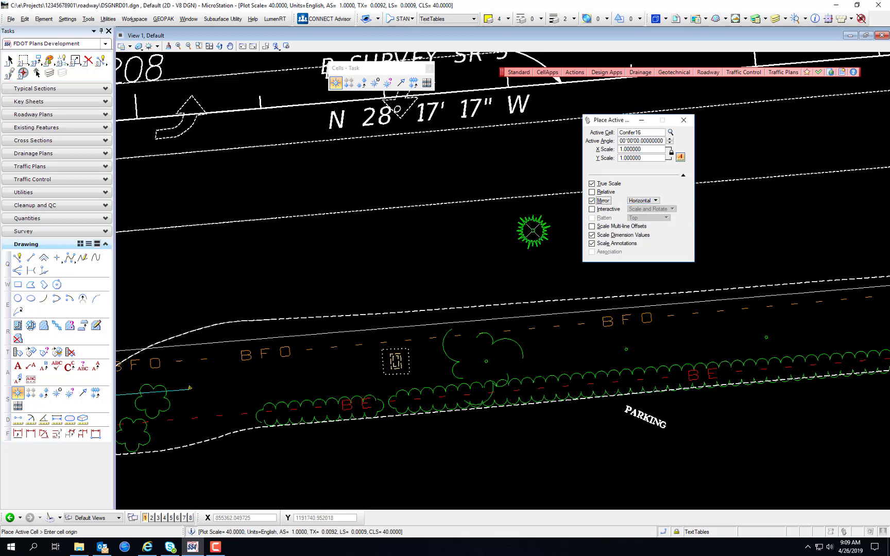
click(591, 200)
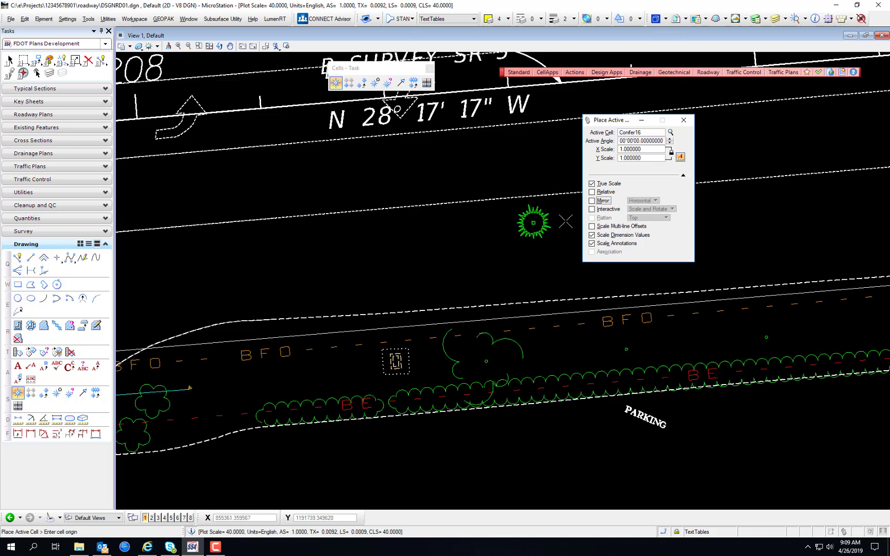
click(592, 201)
click(655, 201)
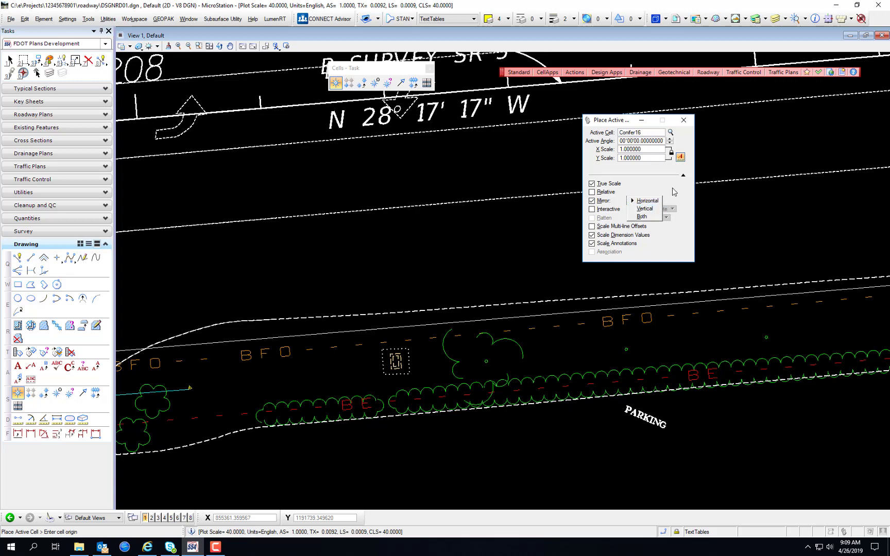
click(639, 201)
Try placing the Conifer16 cell interactively with Scale and Rotate, in the open roadway area above the planting strip.
click(591, 209)
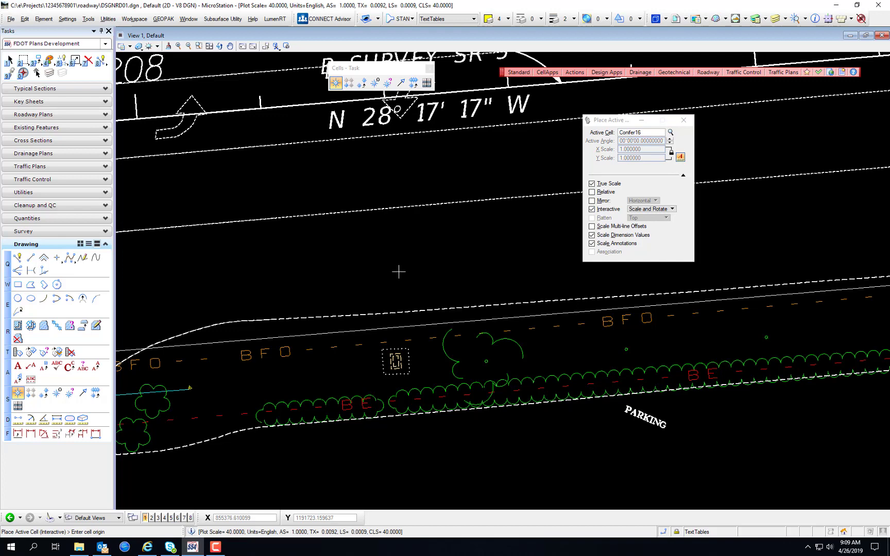
click(370, 263)
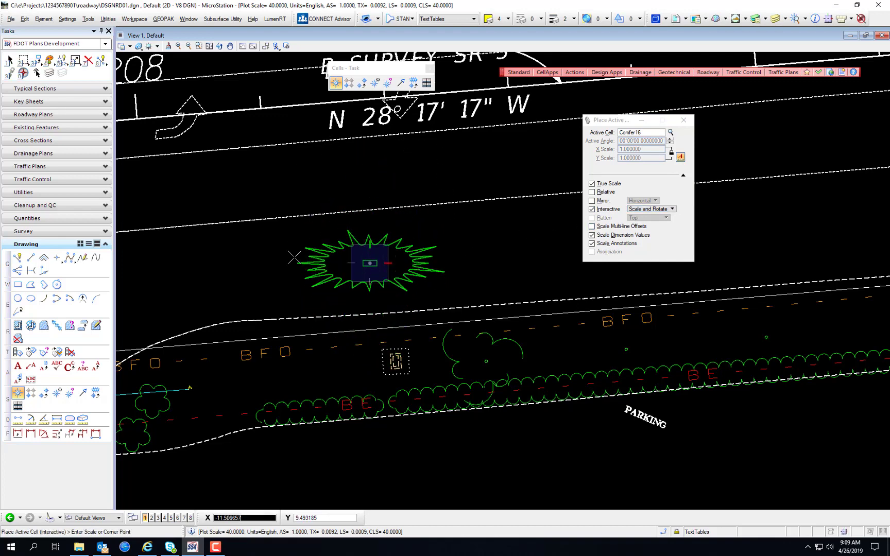
click(422, 309)
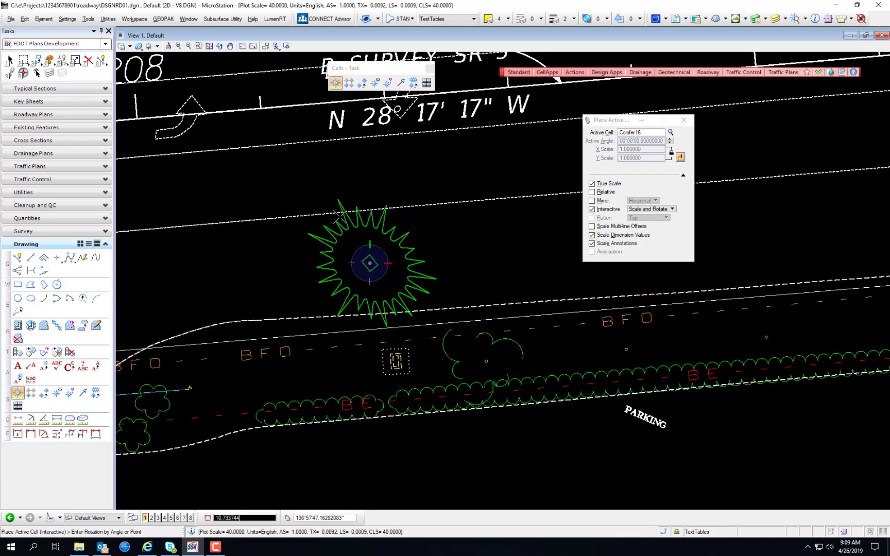
click(304, 209)
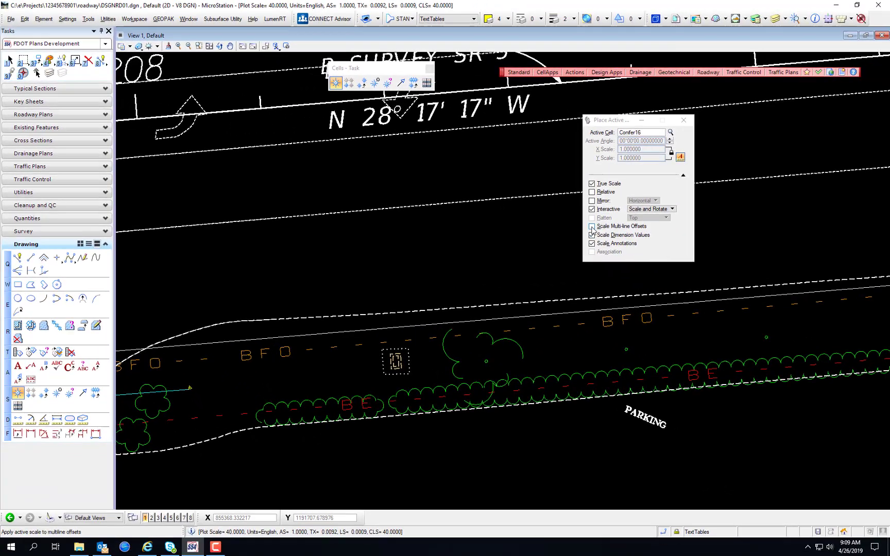
click(591, 226)
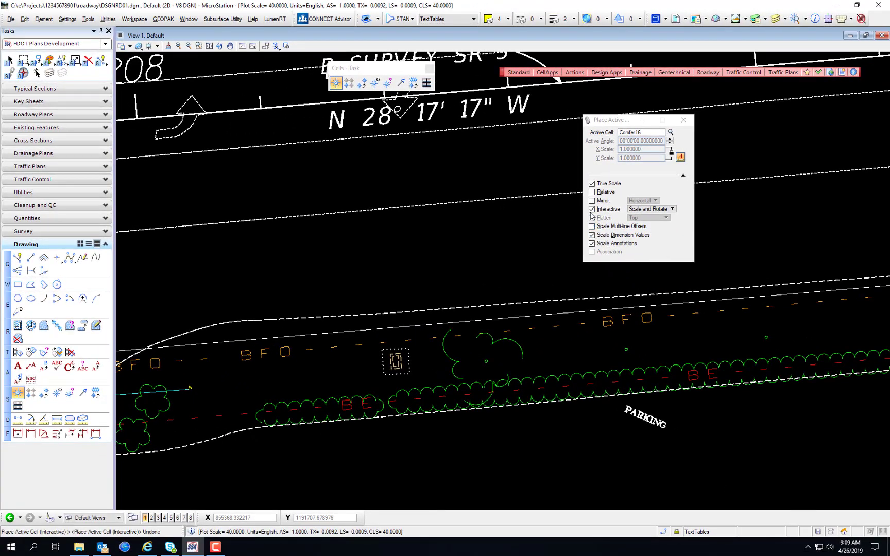
Review the available Interactive placement modes and turn the Interactive option off.
click(633, 212)
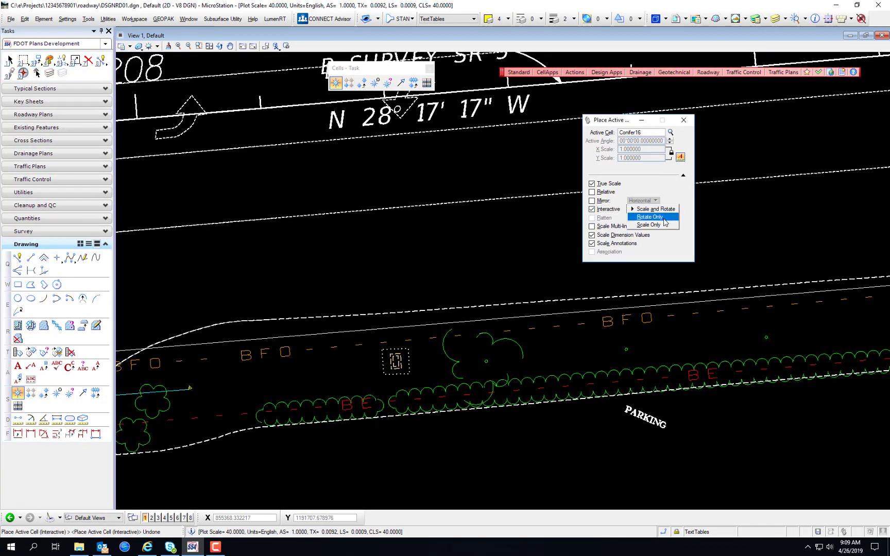
click(604, 211)
click(592, 209)
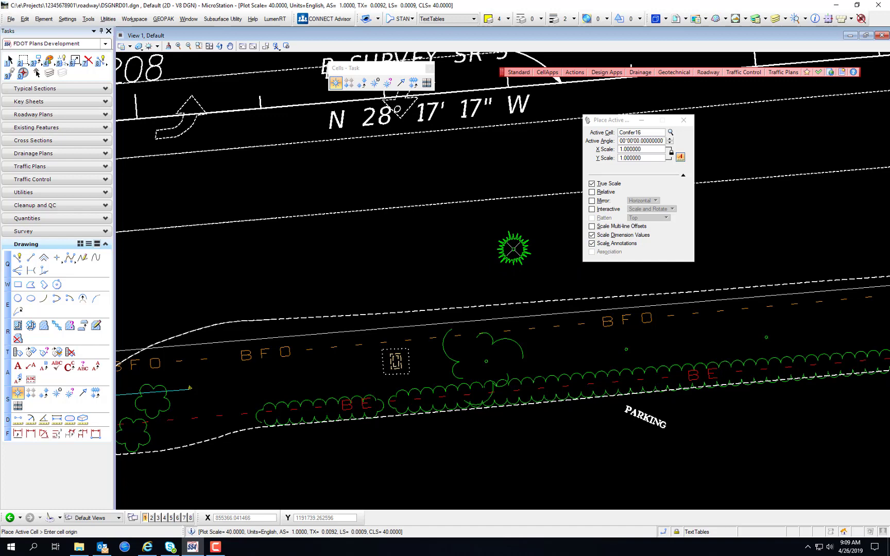
Place one Conifer16 tree inside the planting island and another on its upper dashed pavement edge line.
scroll(427, 317, down, 2)
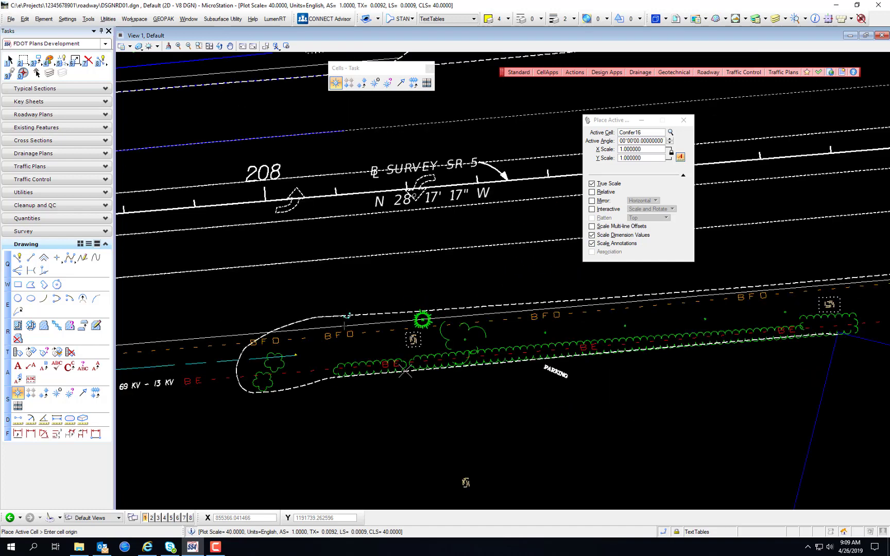
scroll(322, 355, up, 2)
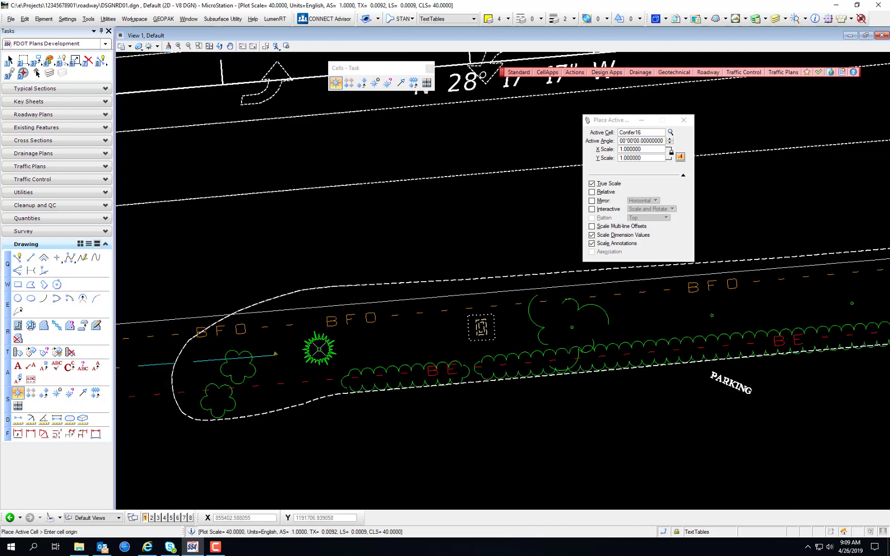
click(317, 352)
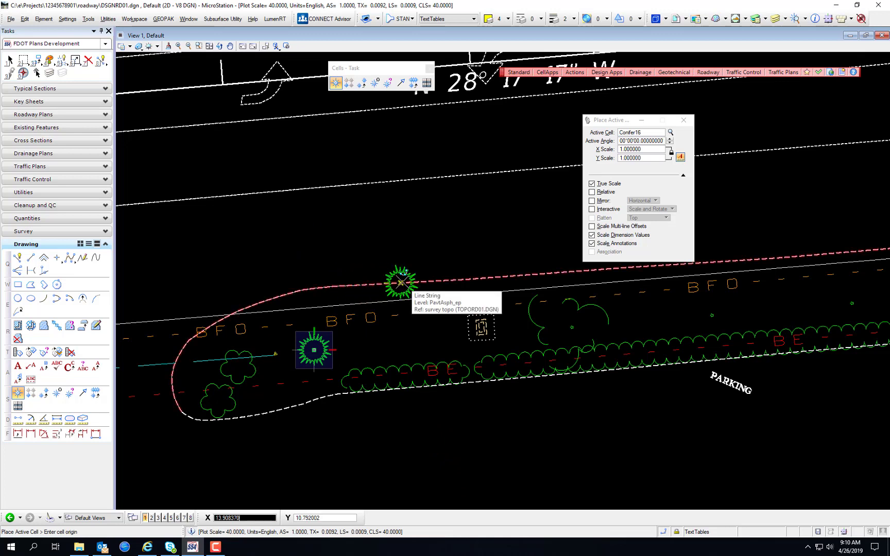
click(400, 282)
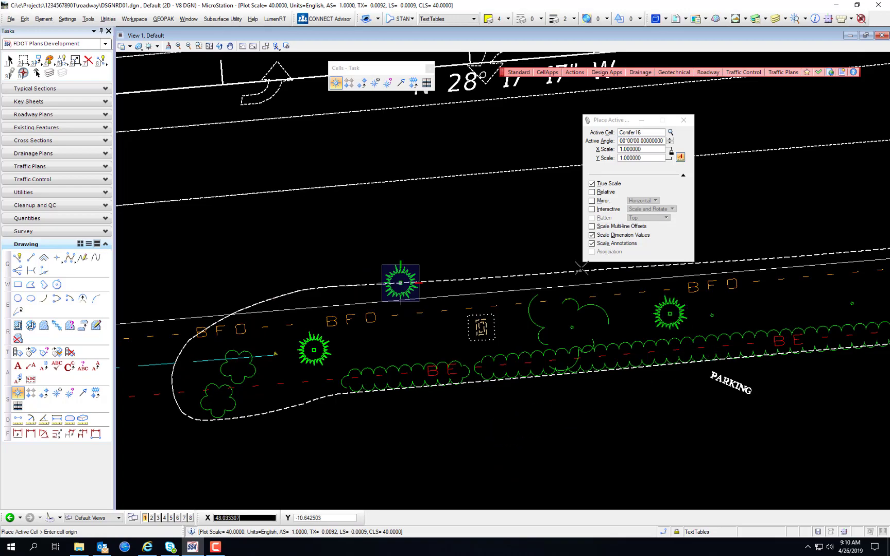
Try to place a Conifer16 tree at a Y offset of 10 below the end of the green SidewalkBack line.
scroll(512, 145, down, 2)
middle_drag(497, 178, 604, 395)
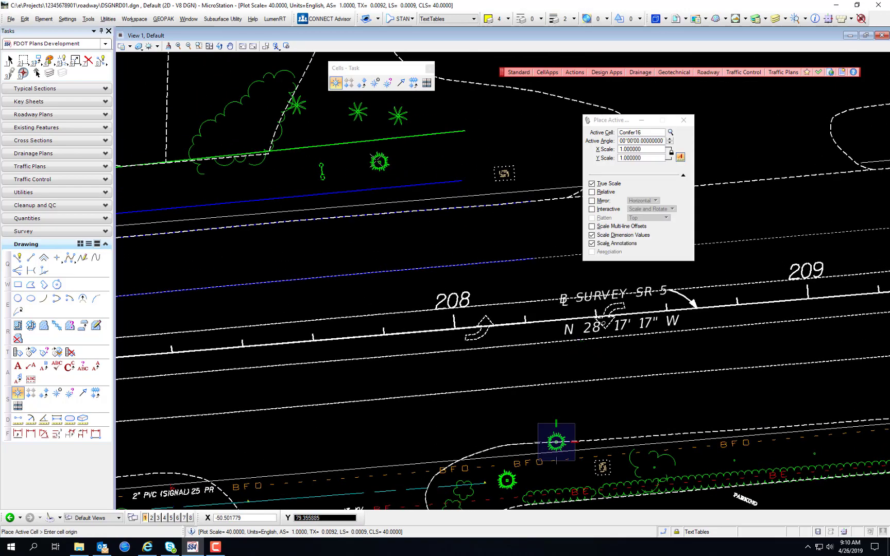
middle_drag(380, 163, 633, 223)
middle_drag(477, 246, 179, 285)
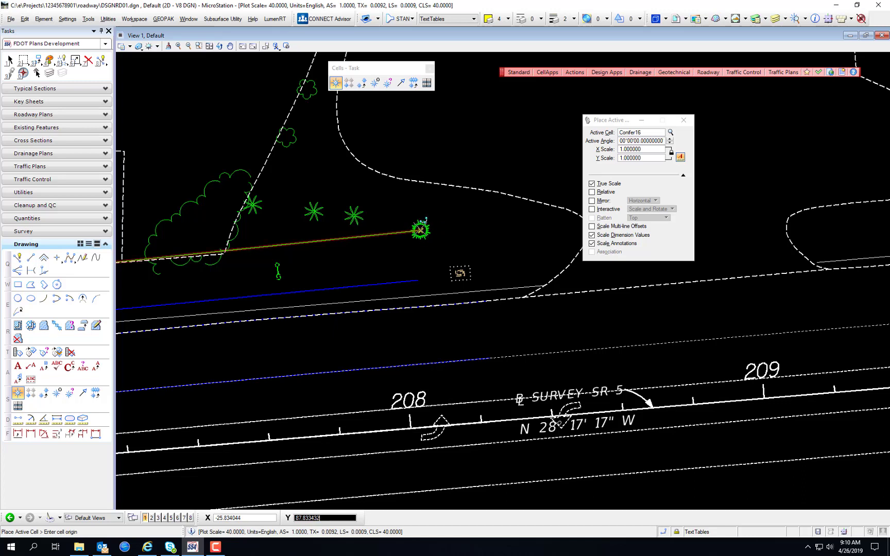
key(o)
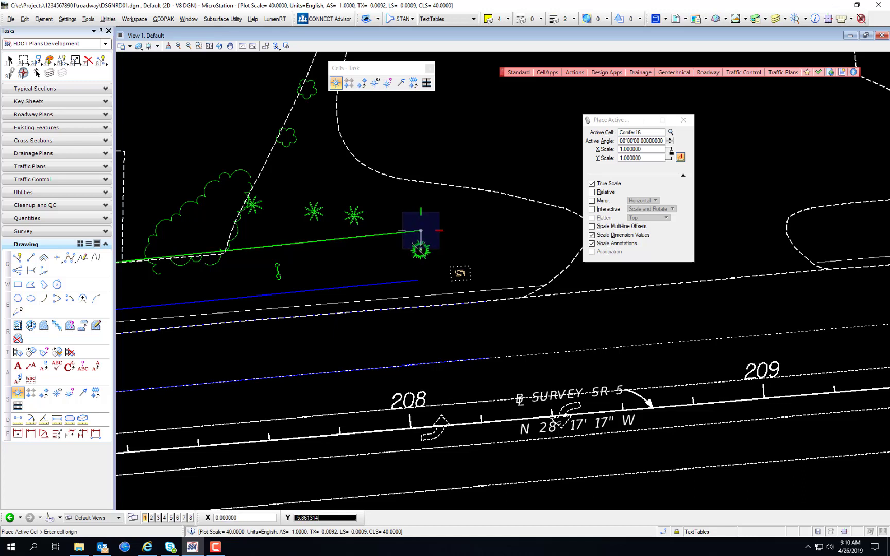
text(10)
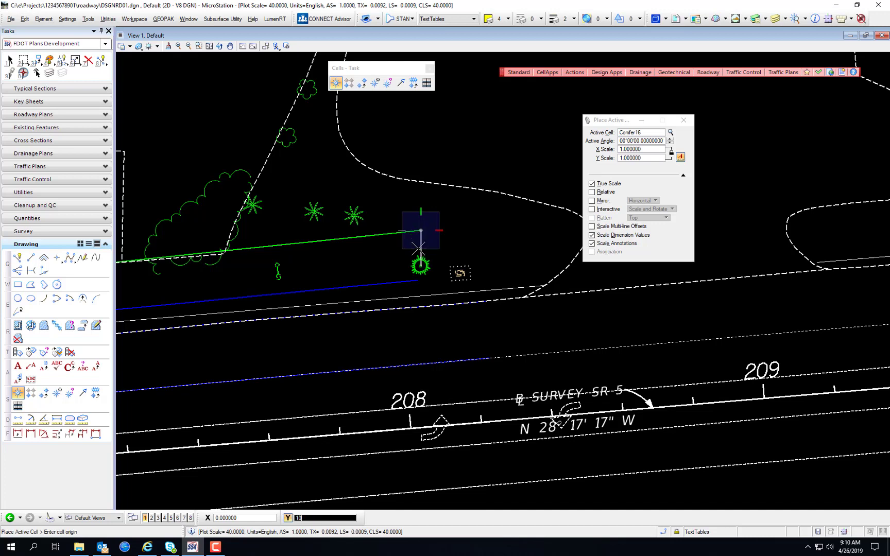
click(418, 249)
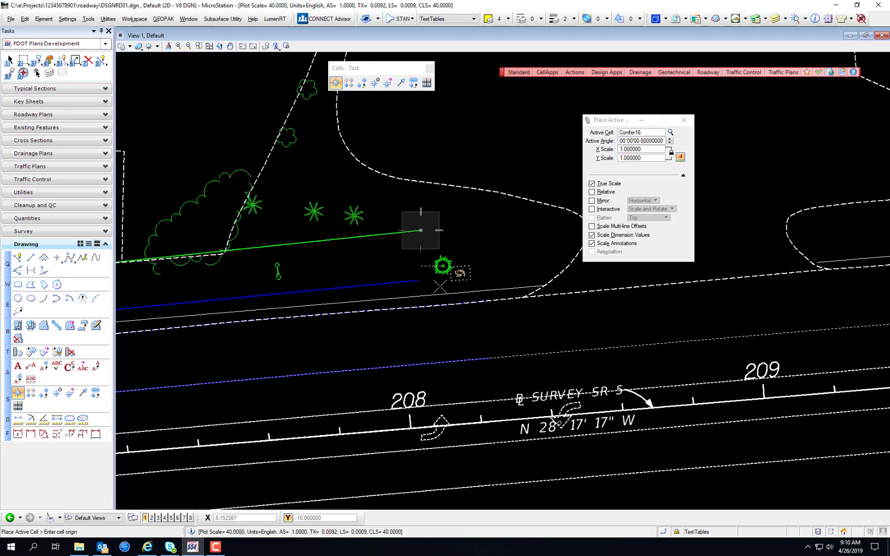
key(Escape)
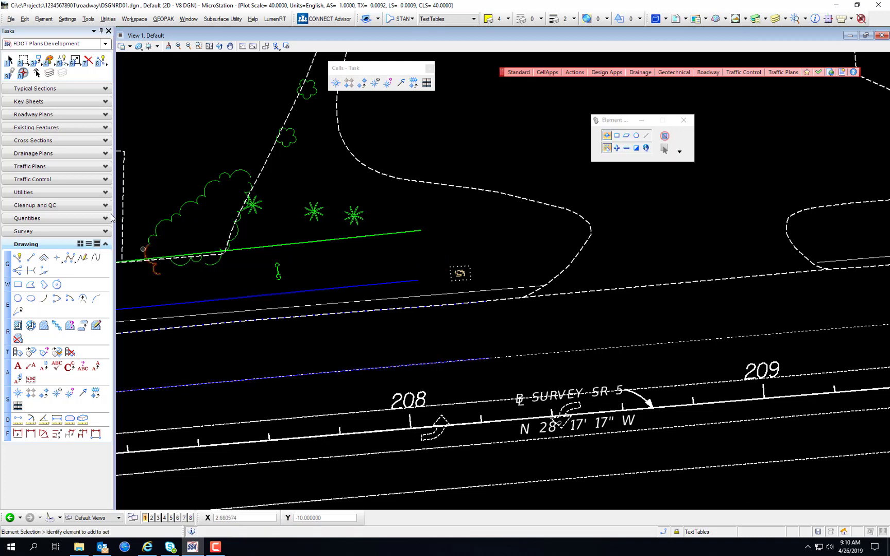
Place a Conifer16 tree at active angle 270° between the SidewalkBack and blue lines, dividing the Y offset between their ends by 2.
click(335, 83)
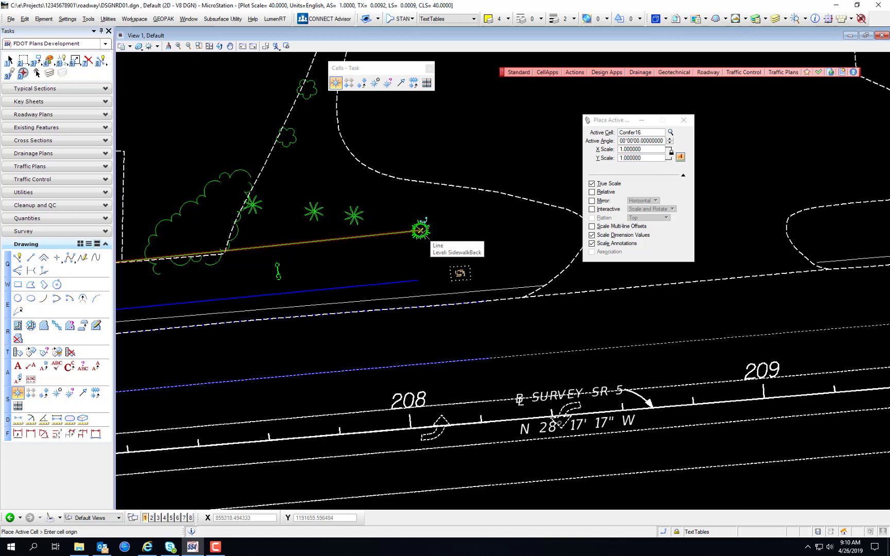
key(Right)
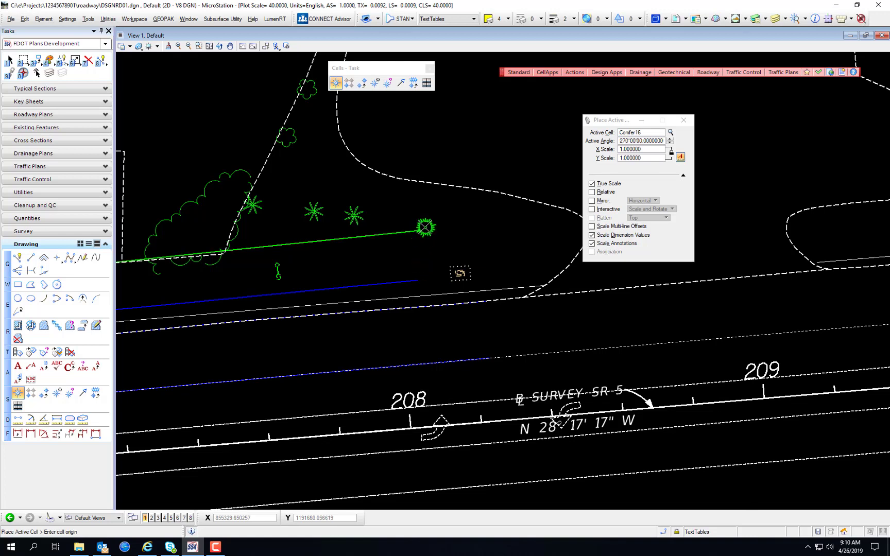
click(271, 516)
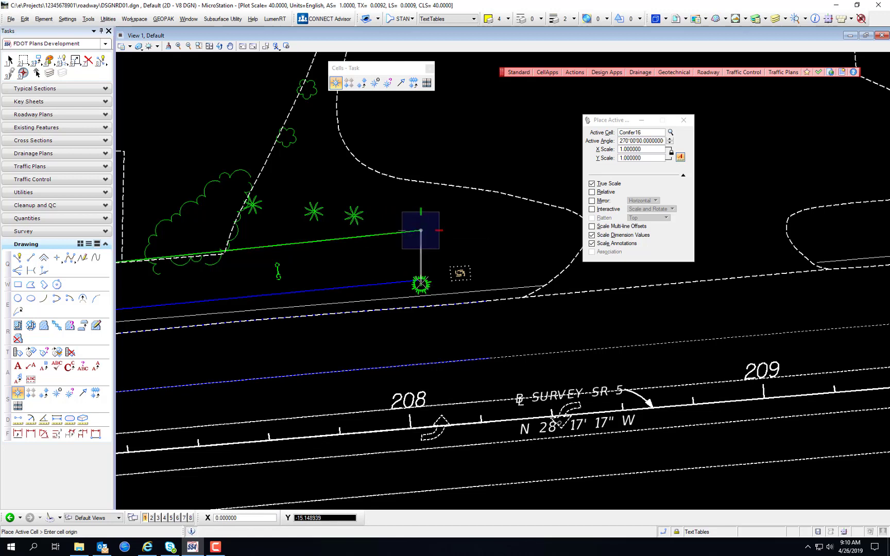
text(/2)
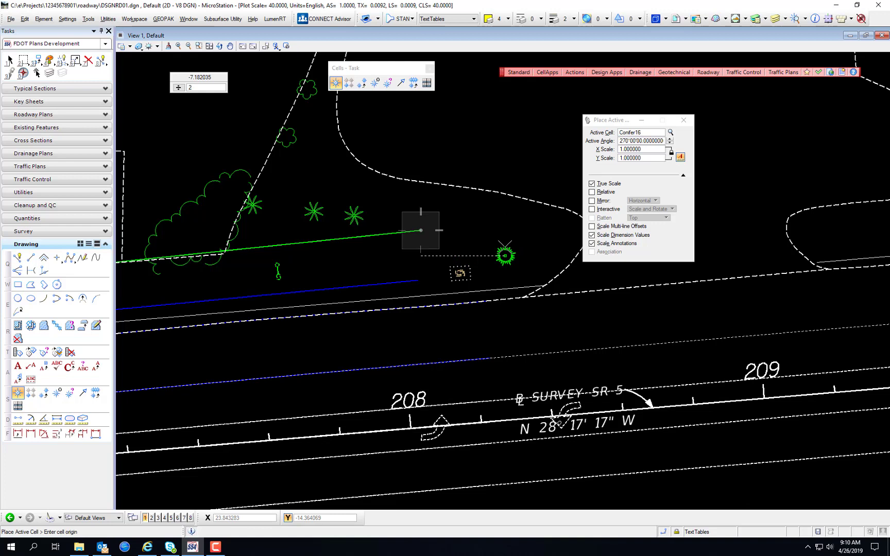
click(370, 255)
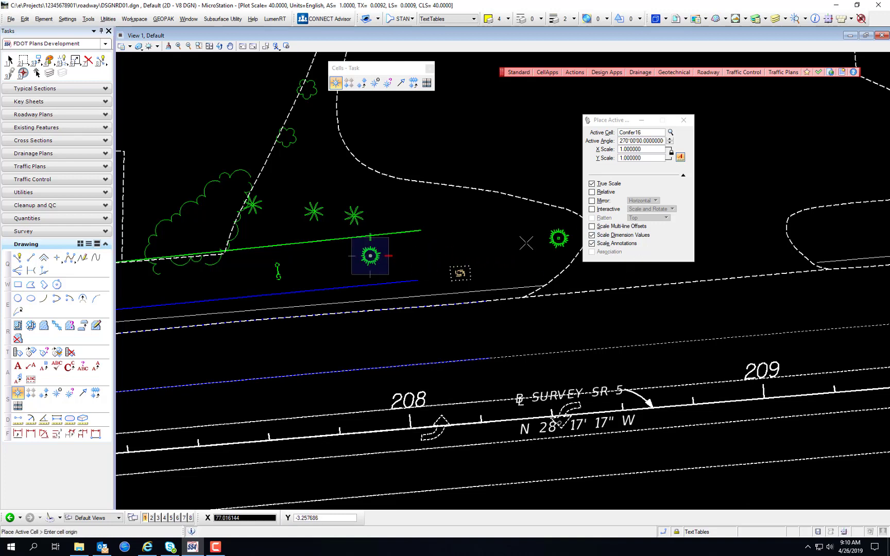
key(Escape)
Open the FDOT Cell Webpages, reposition their window, and check the page's local file path.
click(545, 73)
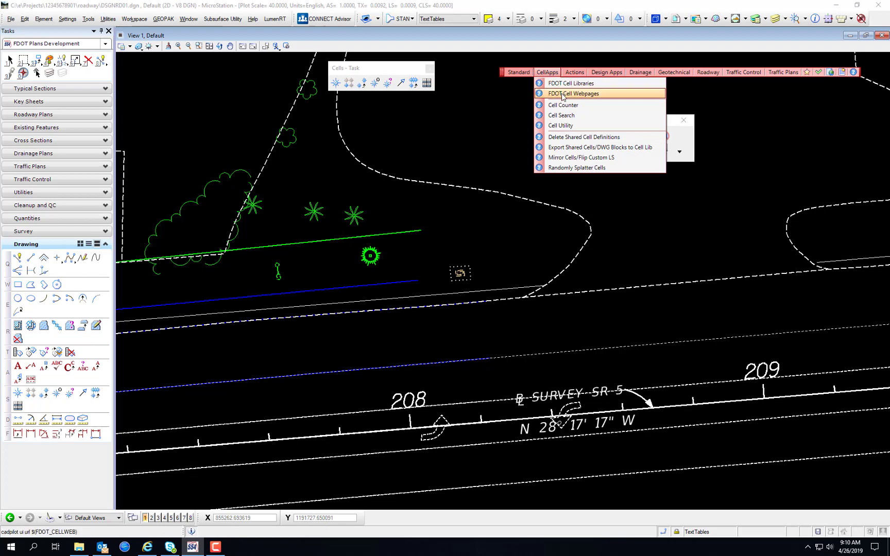
click(563, 95)
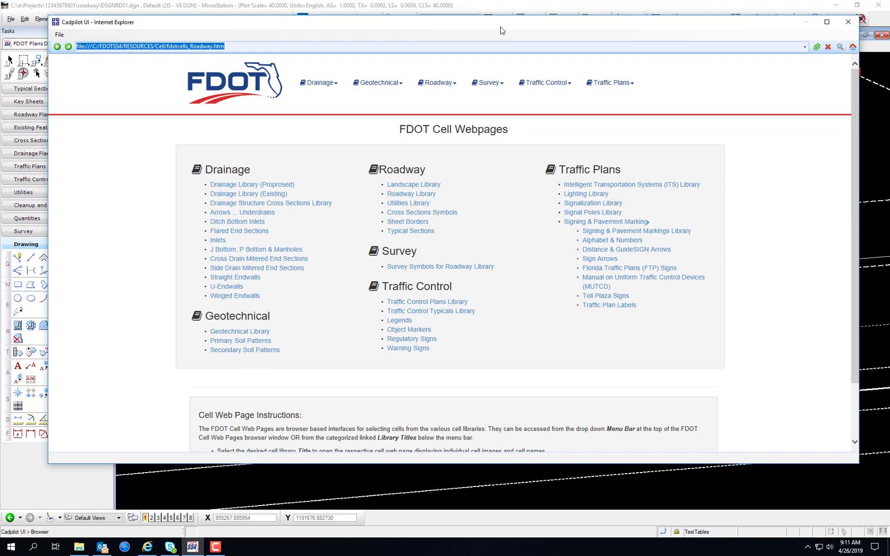
drag(500, 27, 494, 45)
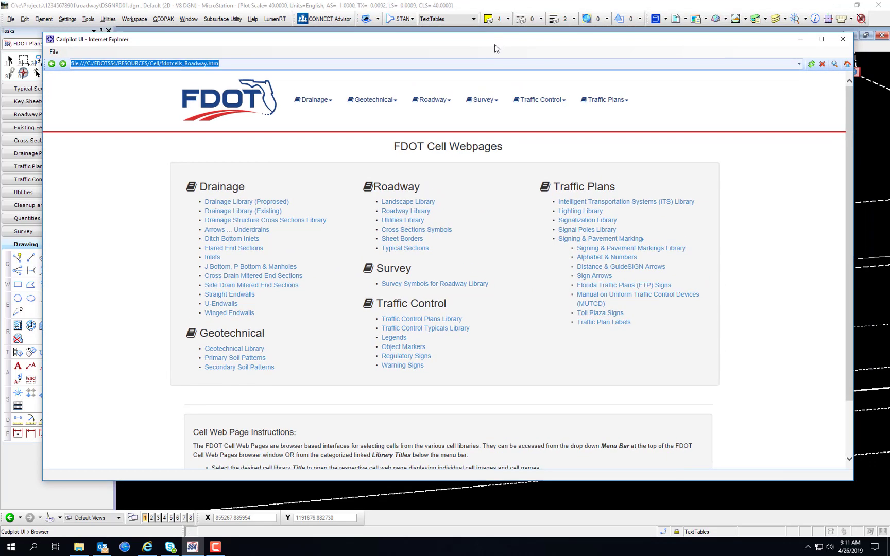
click(90, 63)
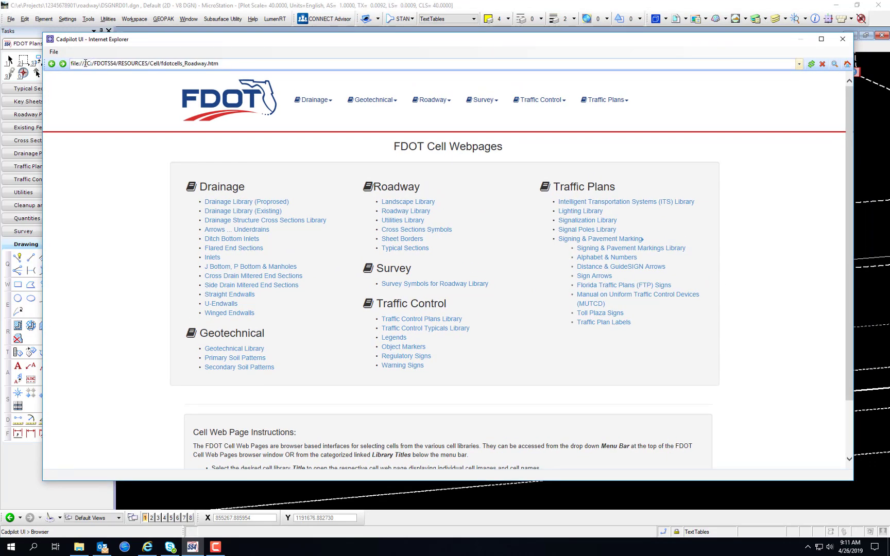
drag(86, 63, 263, 64)
click(266, 63)
Open the Roadway Library cell page and browse its cell images, from the arrows and bar scales to the sheet cells.
mouse_move(443, 102)
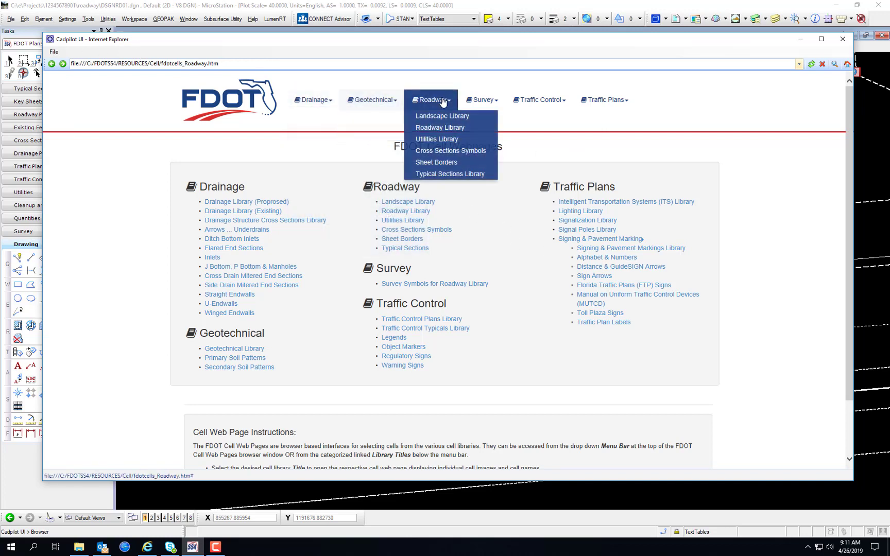
click(444, 132)
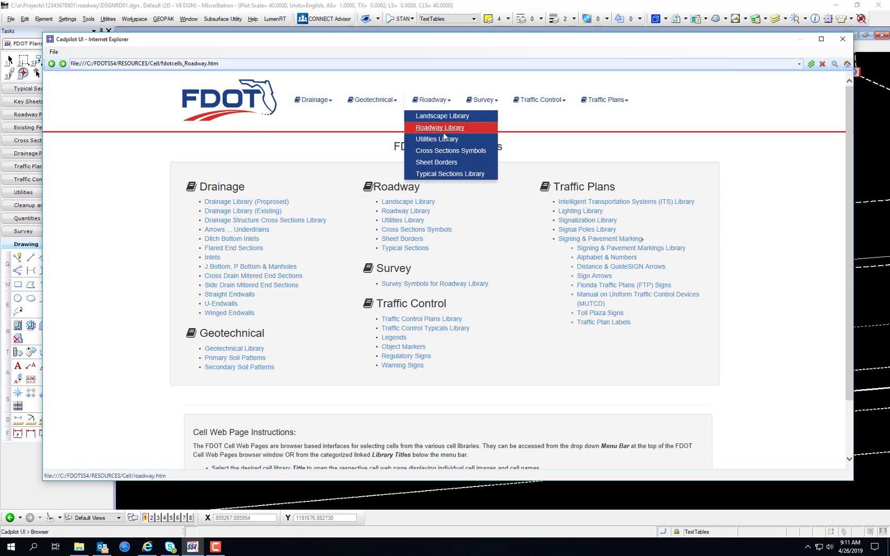
scroll(425, 249, down, 6)
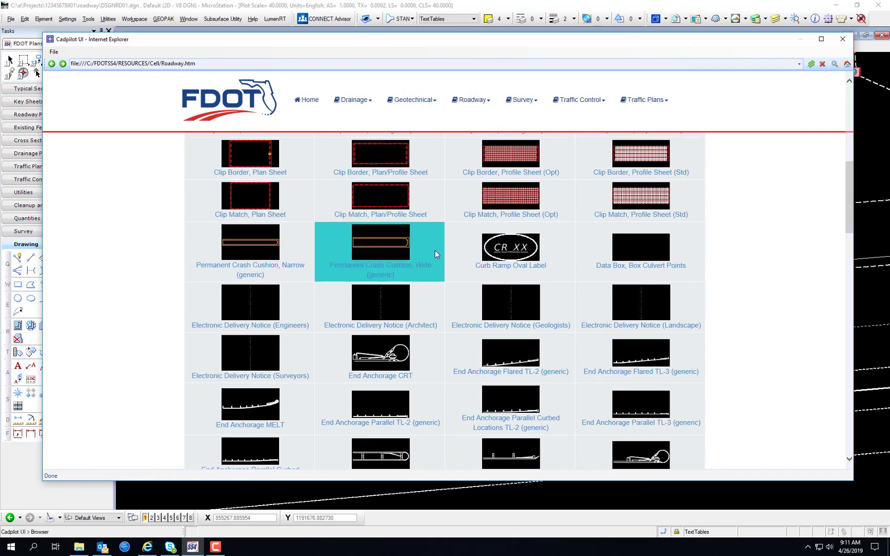
scroll(434, 251, down, 20)
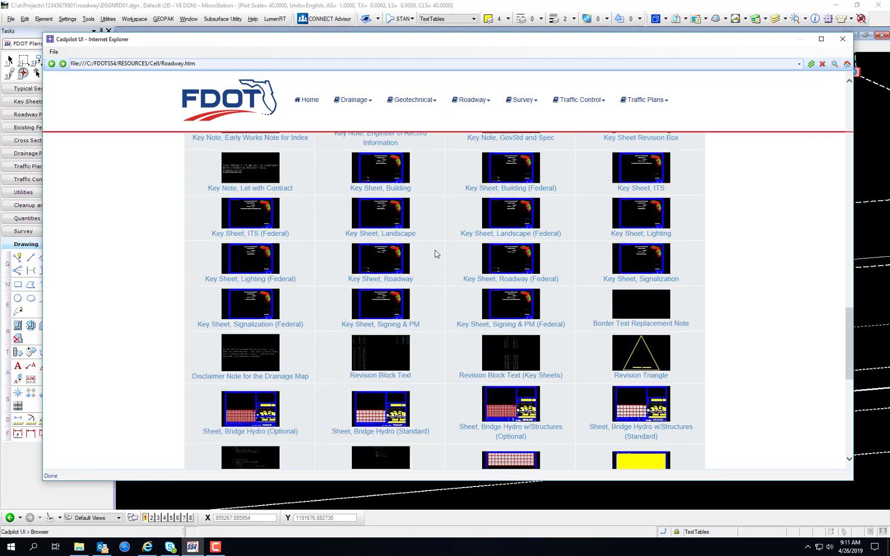
scroll(434, 250, down, 8)
scroll(435, 250, up, 6)
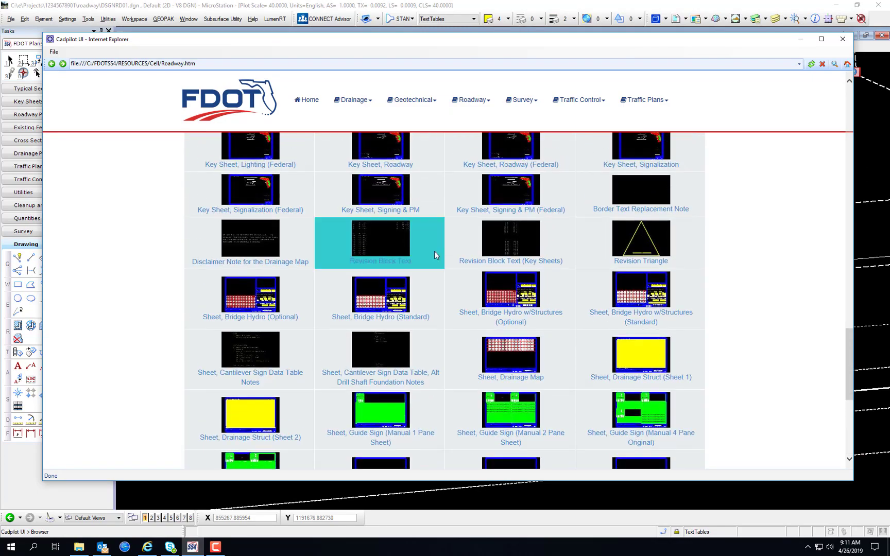
scroll(434, 251, up, 20)
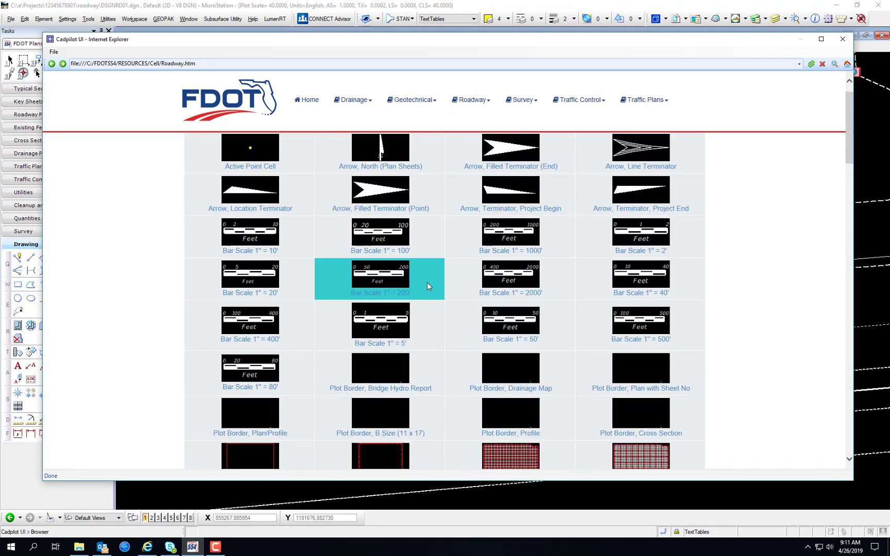
Look over the available cell categories and browse the cell images in the Drainage Library (Proposed) and the Geotechnical Library.
scroll(426, 284, up, 1)
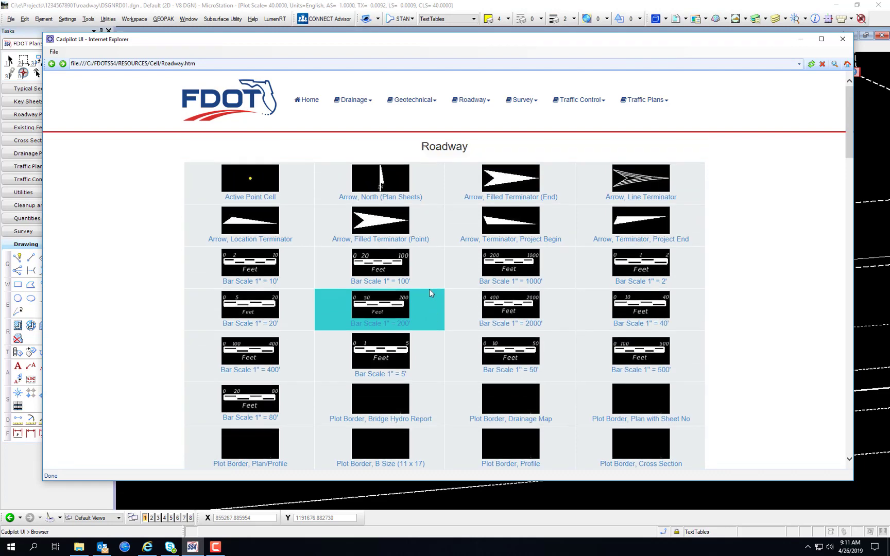
click(367, 102)
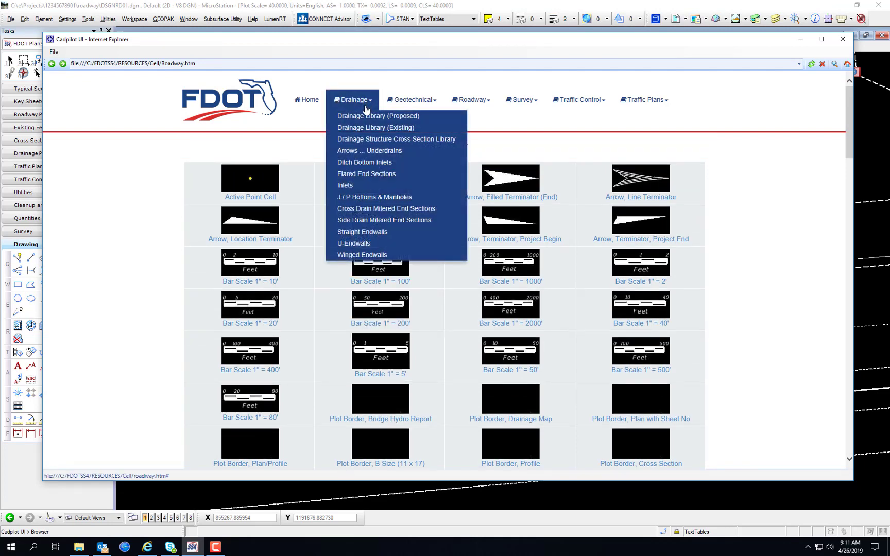
click(417, 103)
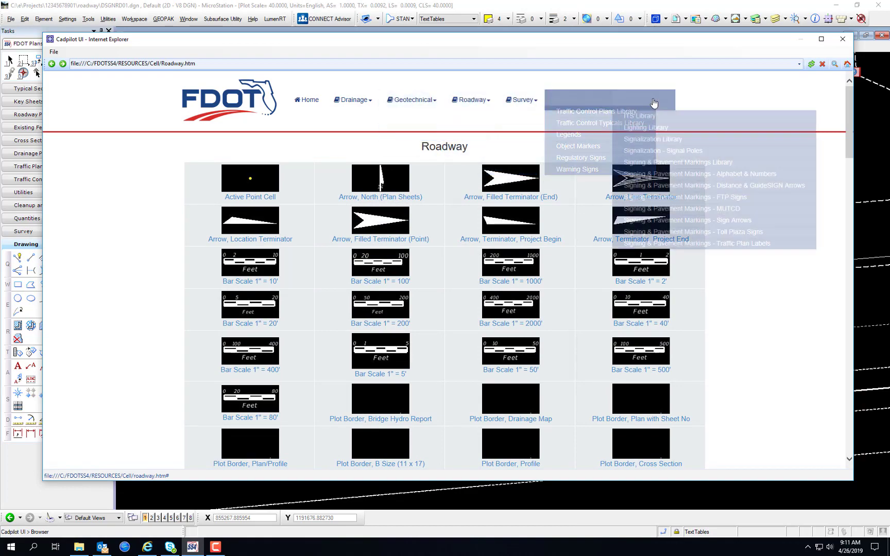
mouse_move(344, 99)
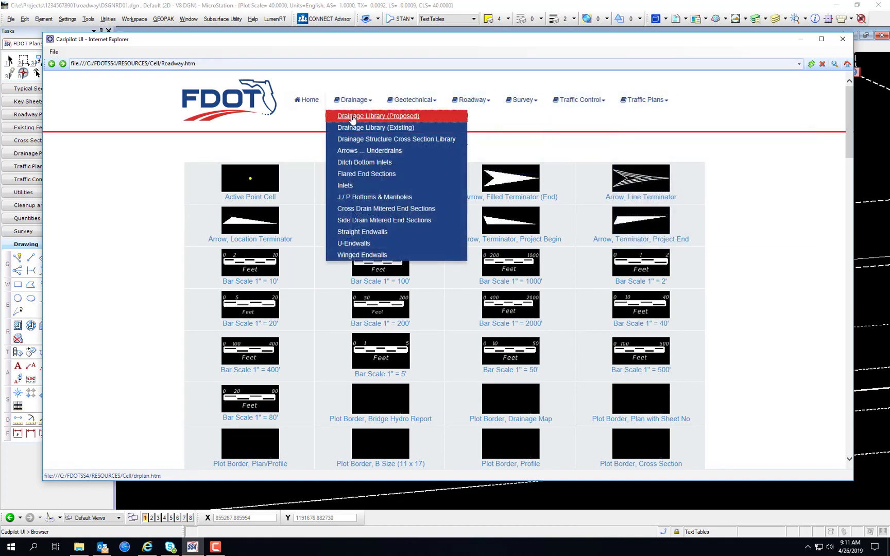
click(371, 113)
scroll(463, 292, down, 20)
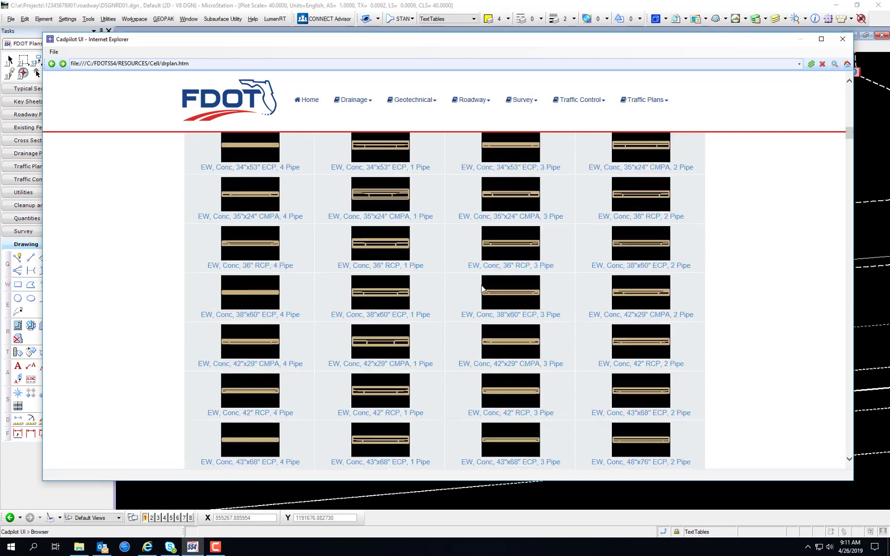
mouse_move(412, 99)
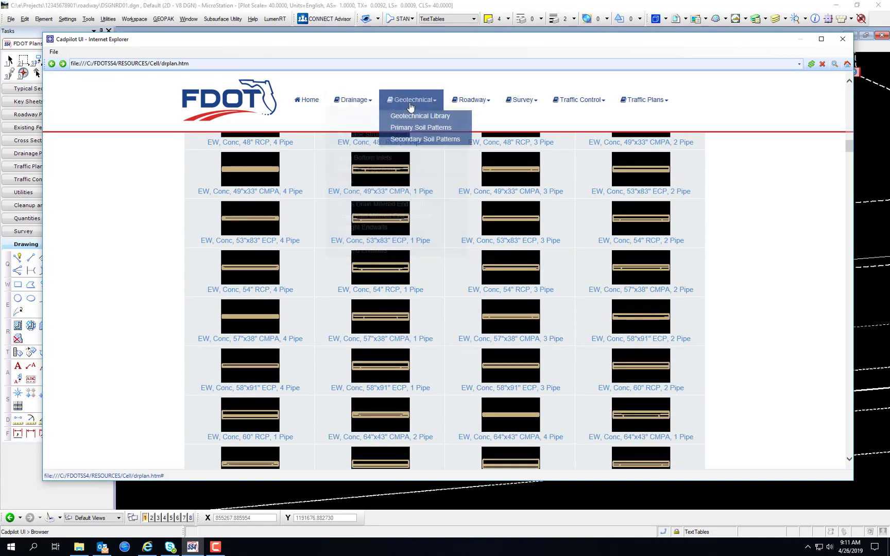
click(419, 117)
scroll(467, 268, down, 10)
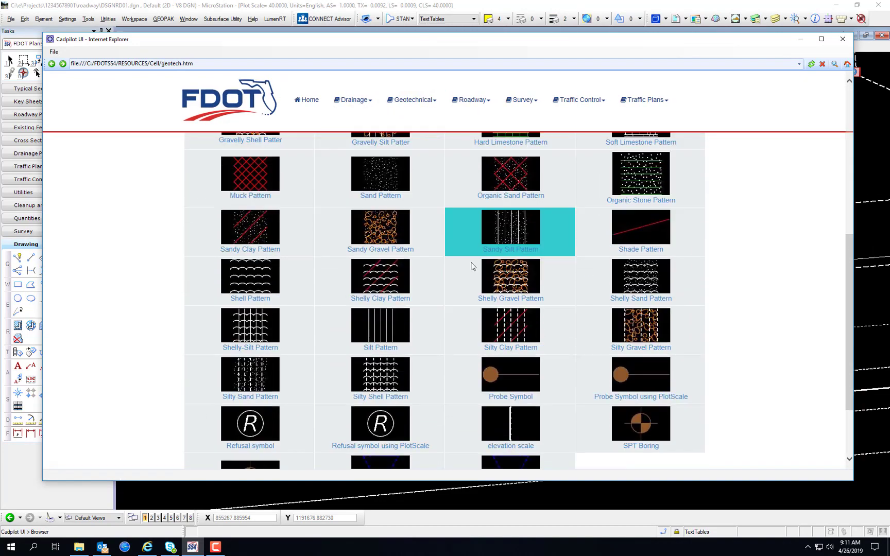
scroll(467, 268, up, 10)
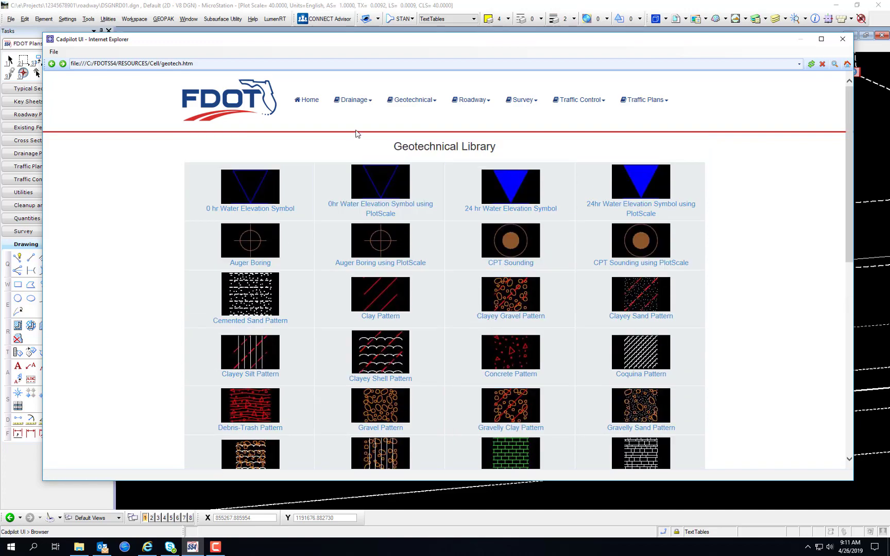
Browse the Utilities Library page, choose the Fire Hydrant cell, and place it just beyond the Conifer16 tree between the green and blue lines.
mouse_move(415, 105)
mouse_move(470, 100)
click(484, 146)
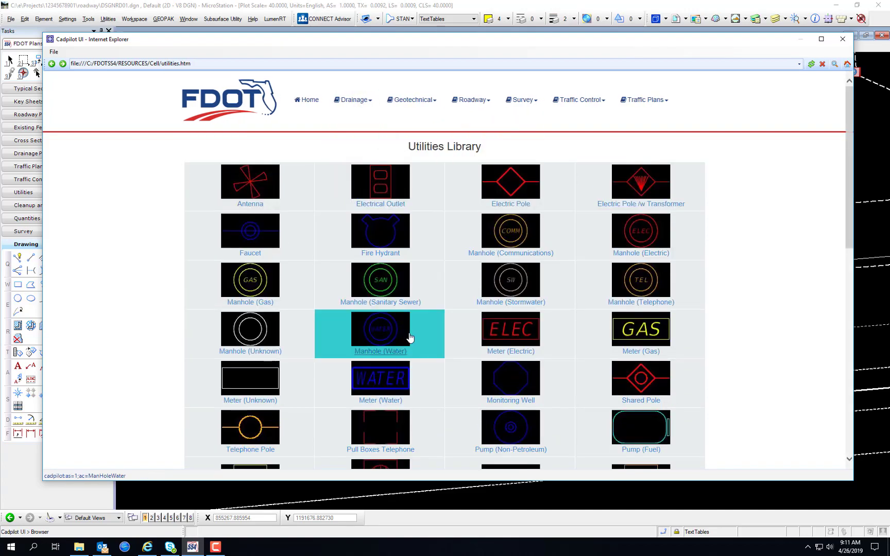
scroll(425, 327, down, 10)
scroll(428, 323, up, 6)
scroll(428, 323, up, 4)
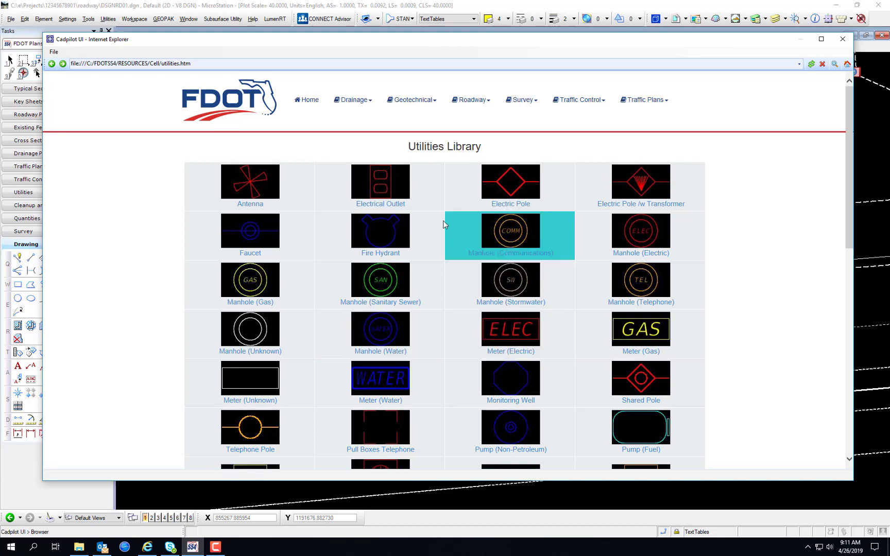
click(384, 235)
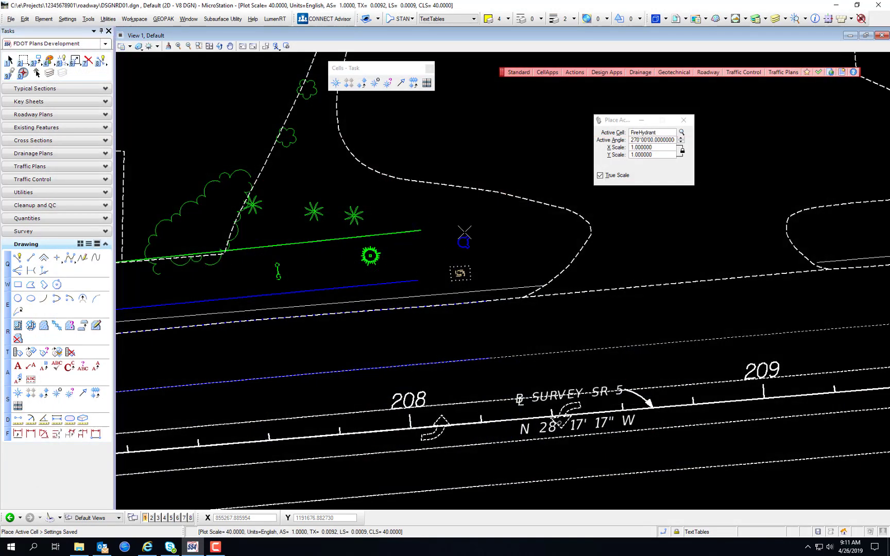
scroll(441, 249, up, 5)
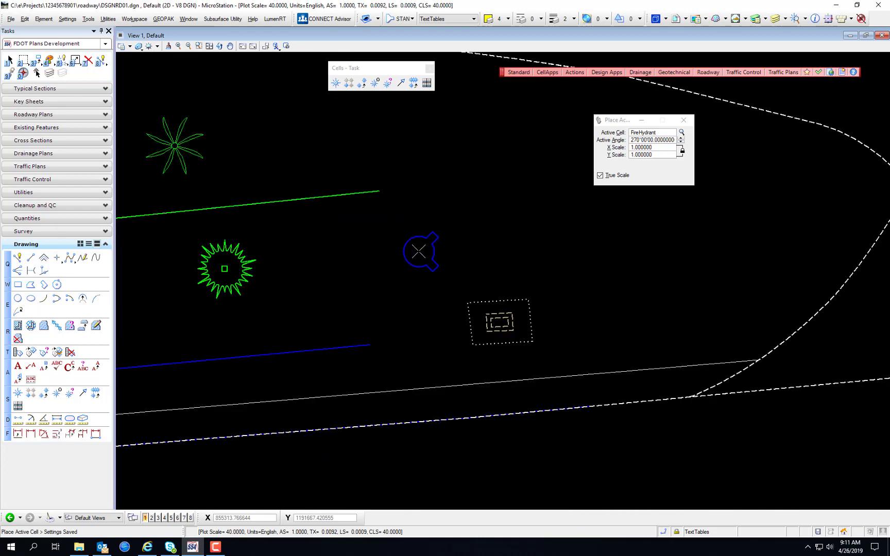
click(353, 255)
key(Escape)
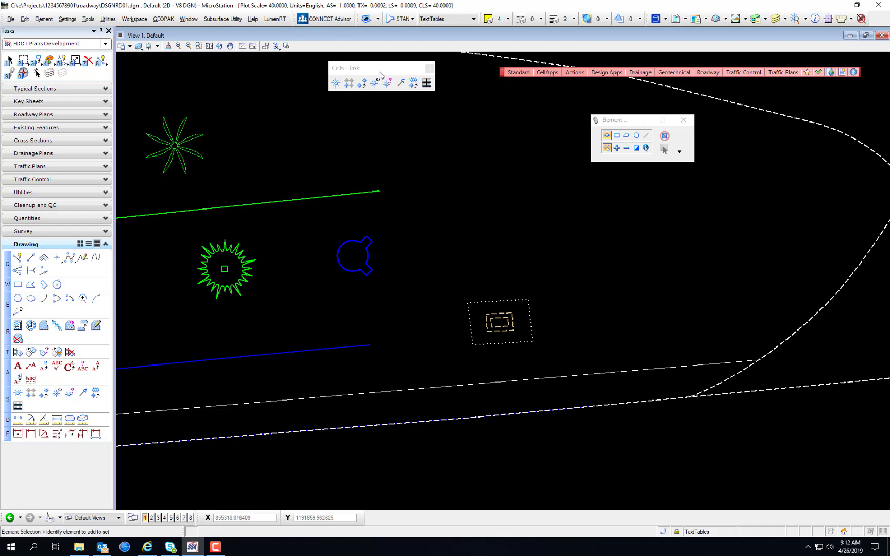
Try to place a FireHydrant cell matrix of 2 rows and 2 columns with row and column spacing of 1.
drag(391, 68, 473, 154)
click(430, 168)
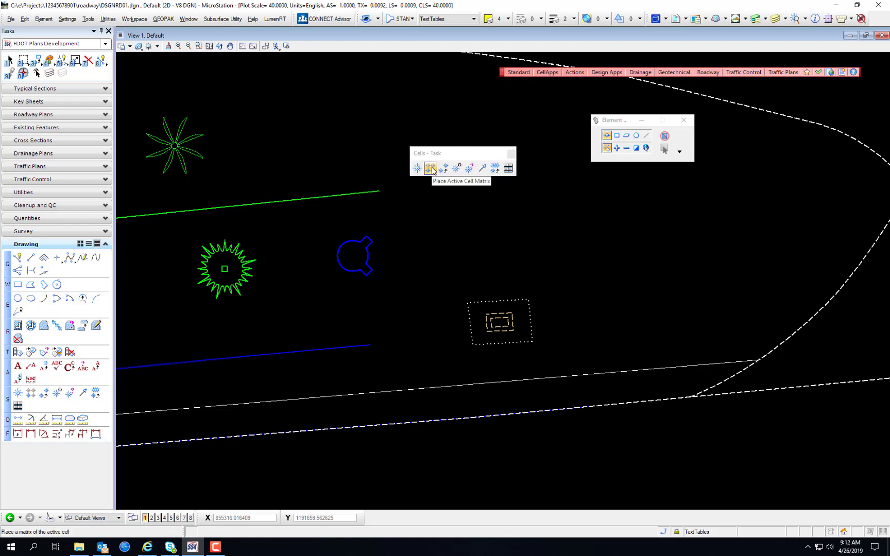
click(431, 169)
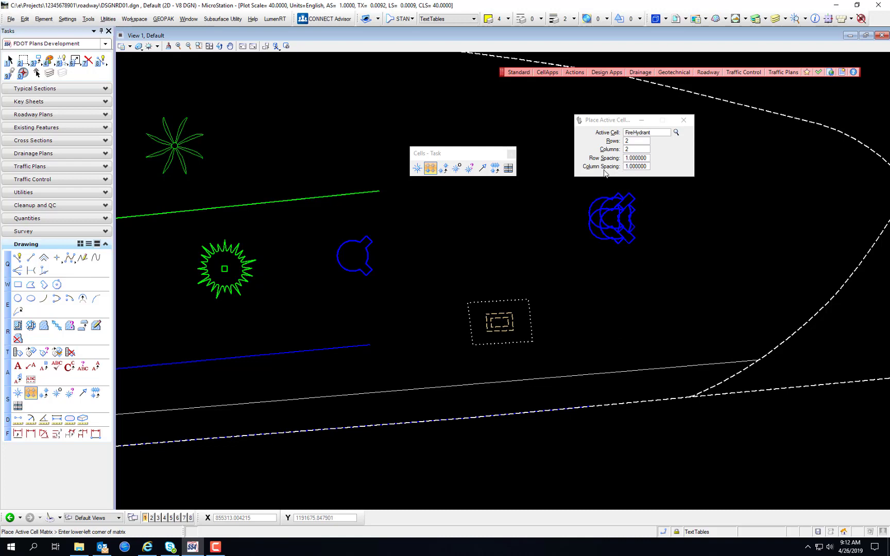
key(ctrl+z)
Set the matrix row and column spacing to 5 and place the 2-by-2 FireHydrant matrix in the open area beyond the dashed inlet.
click(641, 158)
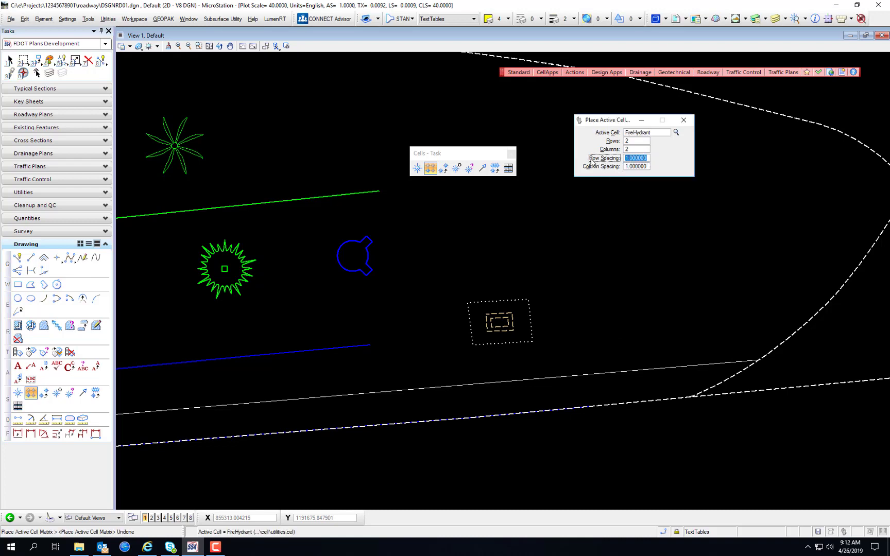
text(5)
key(Tab)
text(5)
key(Tab)
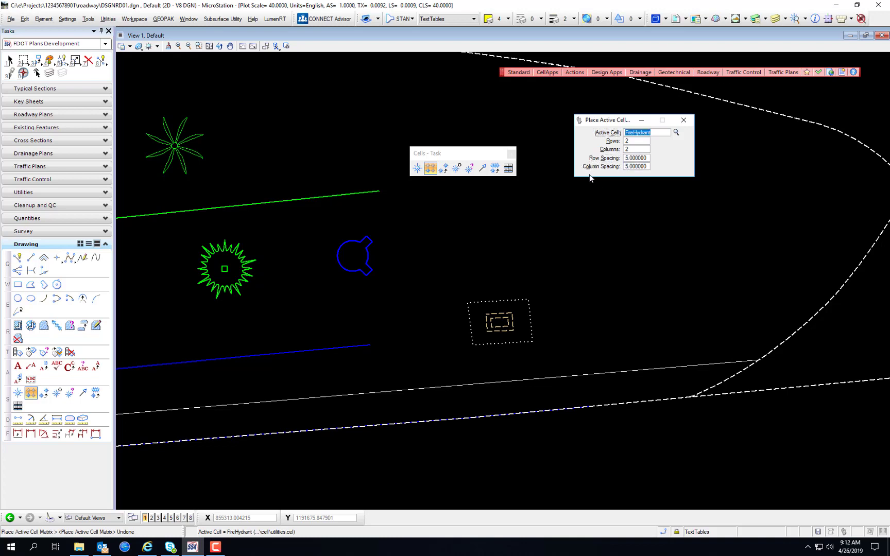
click(630, 275)
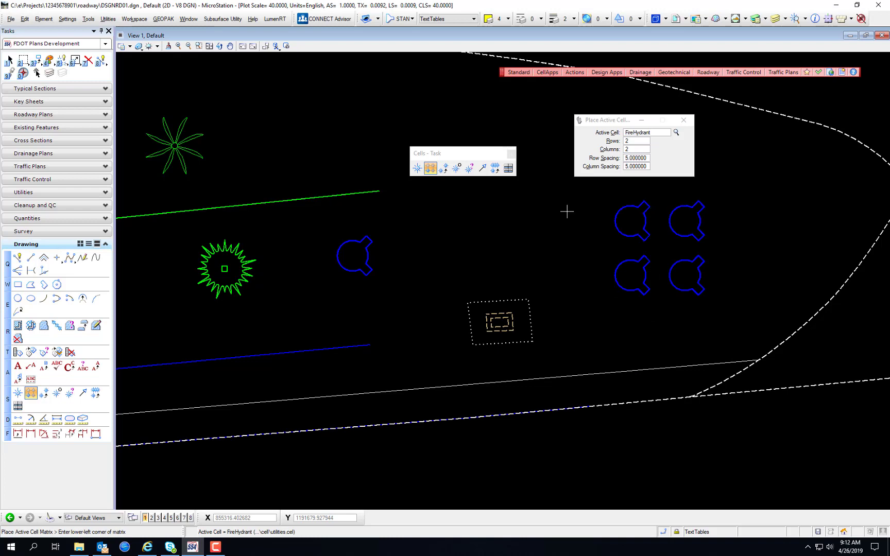
Use Select and Place Cell to copy the Conifer16 tree above the green line's end and the fire hydrant above the dashed inlet.
click(442, 169)
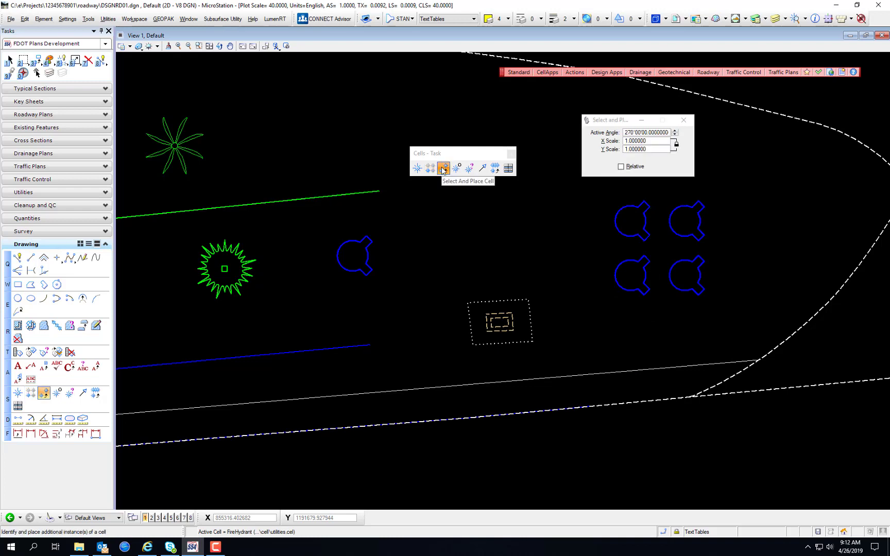
click(235, 242)
click(357, 109)
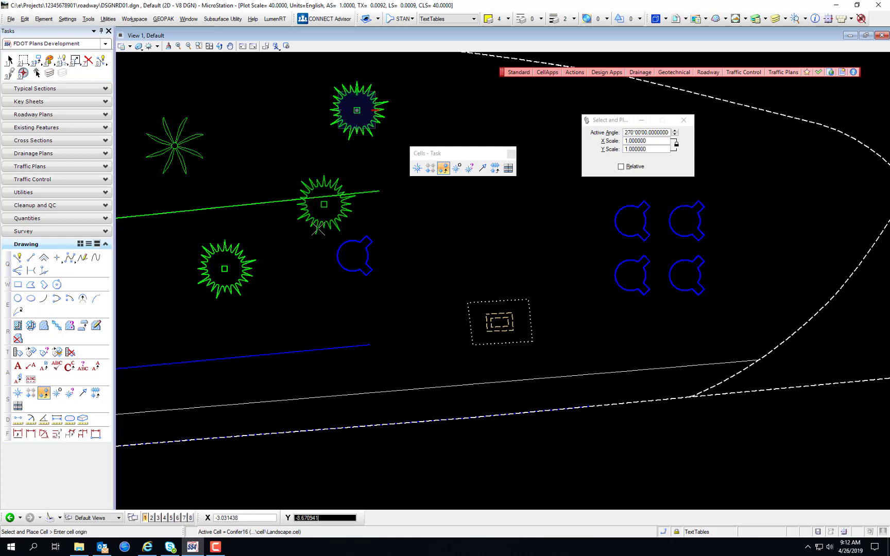
right_click(505, 459)
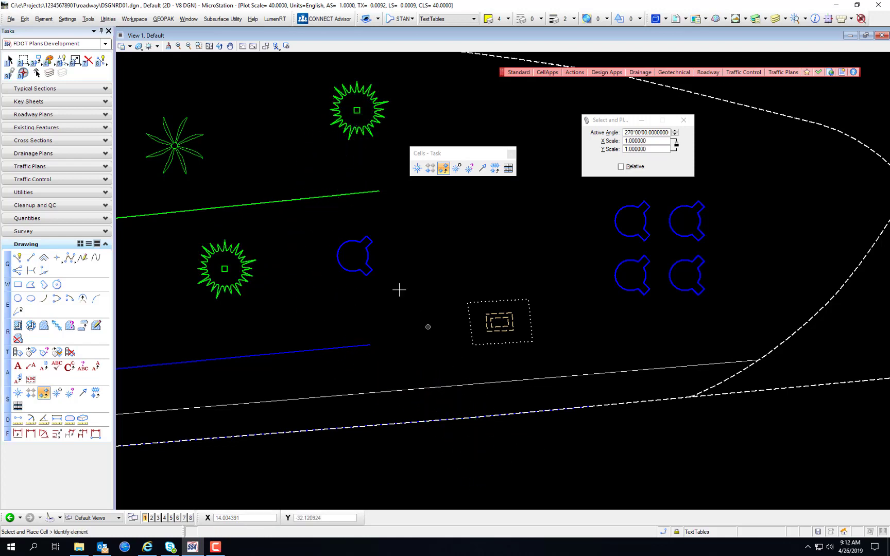
click(367, 252)
click(518, 237)
right_click(446, 324)
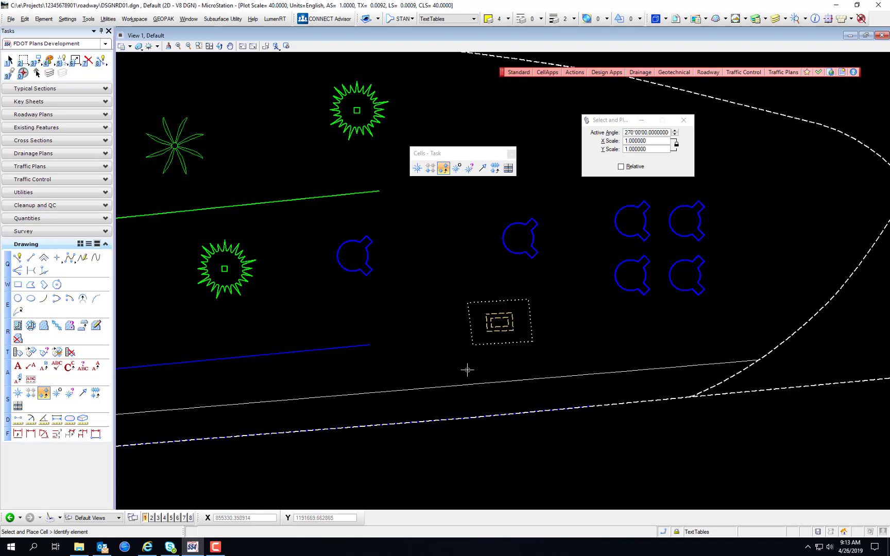
Identify the cell name and level of the Conifer16 tree between the green and blue lines.
click(469, 168)
click(246, 262)
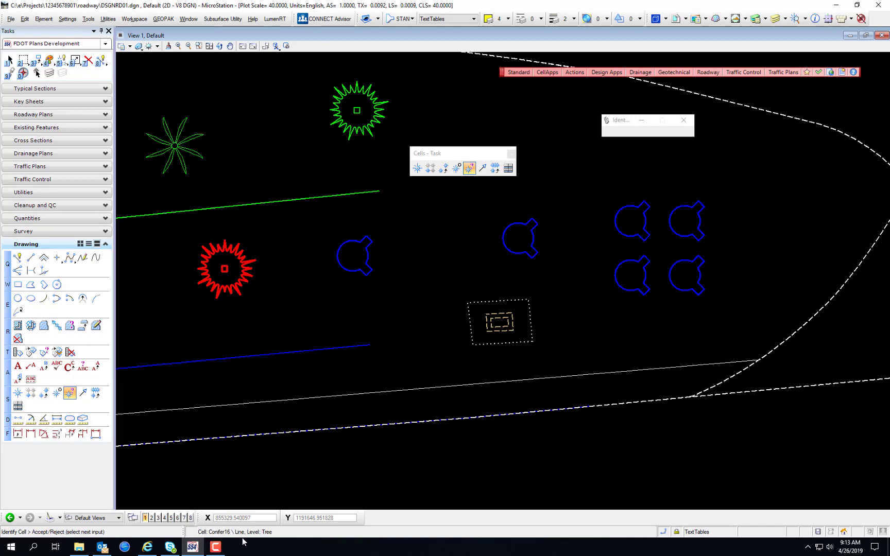
Start placing a line terminator and make ArrLocation1 from the Landscape cell library the active terminator.
click(482, 167)
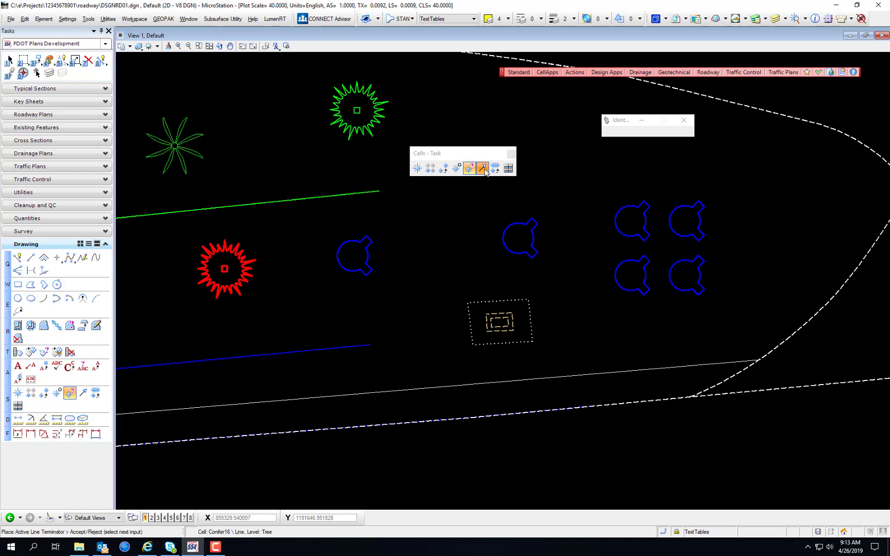
click(368, 192)
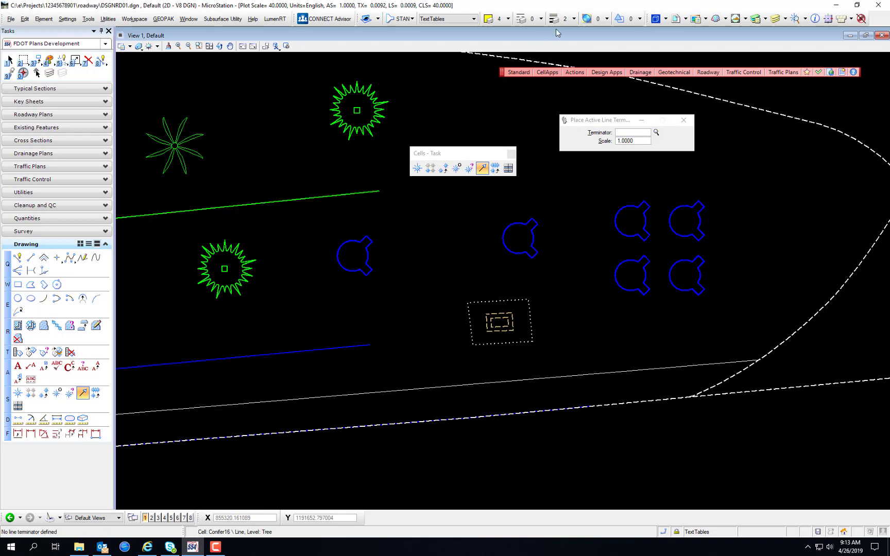
click(806, 19)
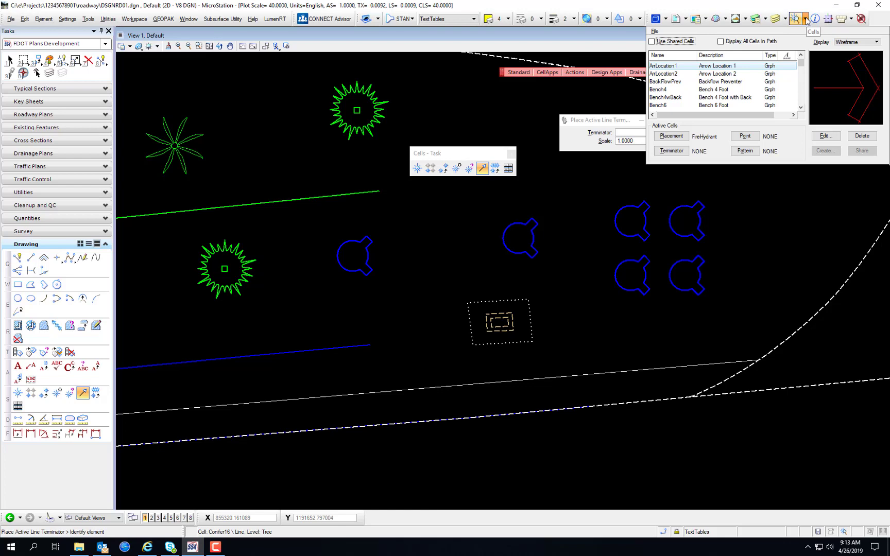
click(805, 19)
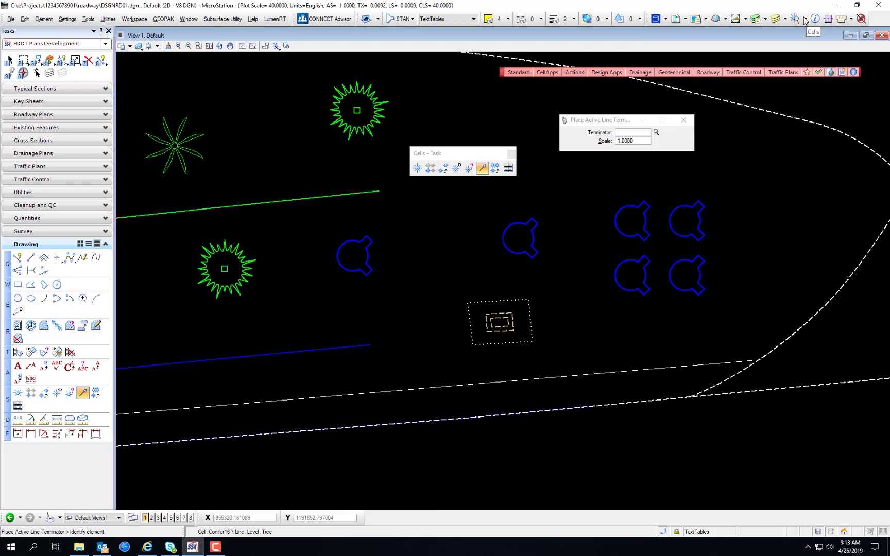
click(805, 19)
click(795, 20)
click(795, 20)
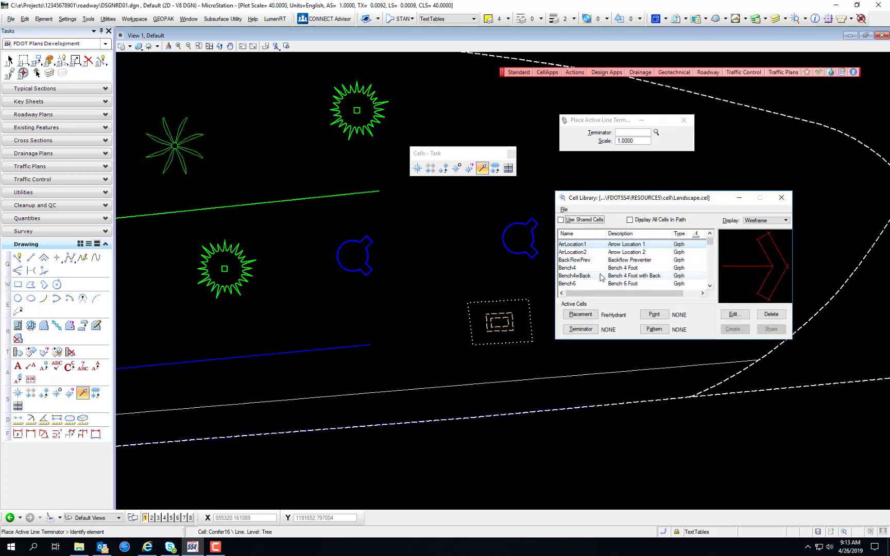
scroll(600, 259, down, 10)
scroll(598, 264, up, 3)
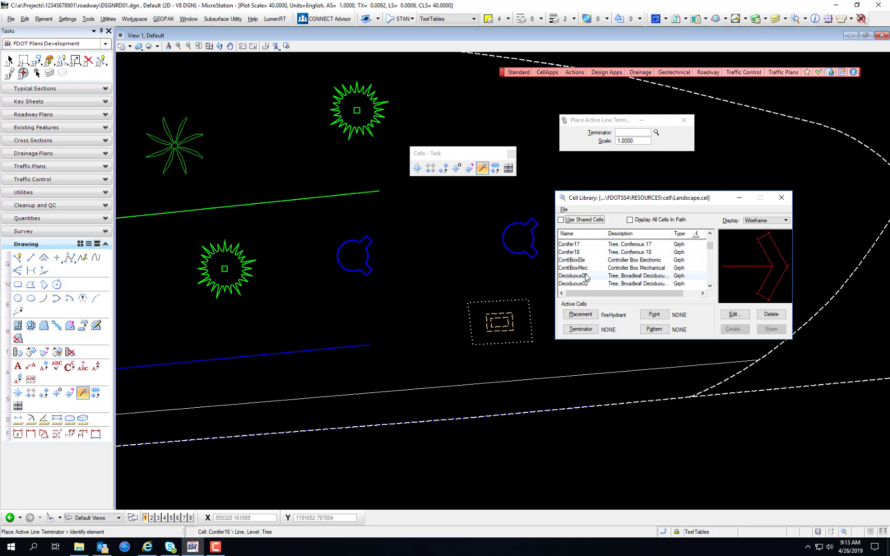
scroll(590, 263, up, 10)
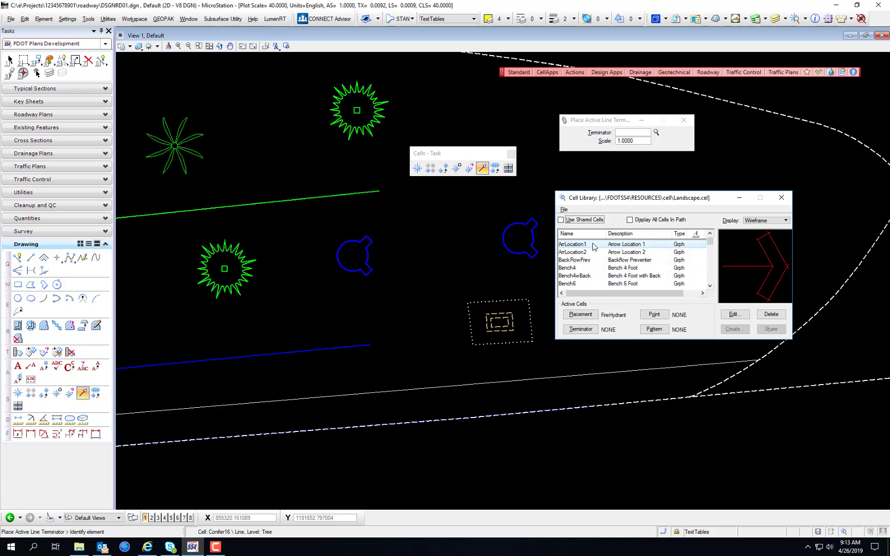
click(593, 244)
click(580, 329)
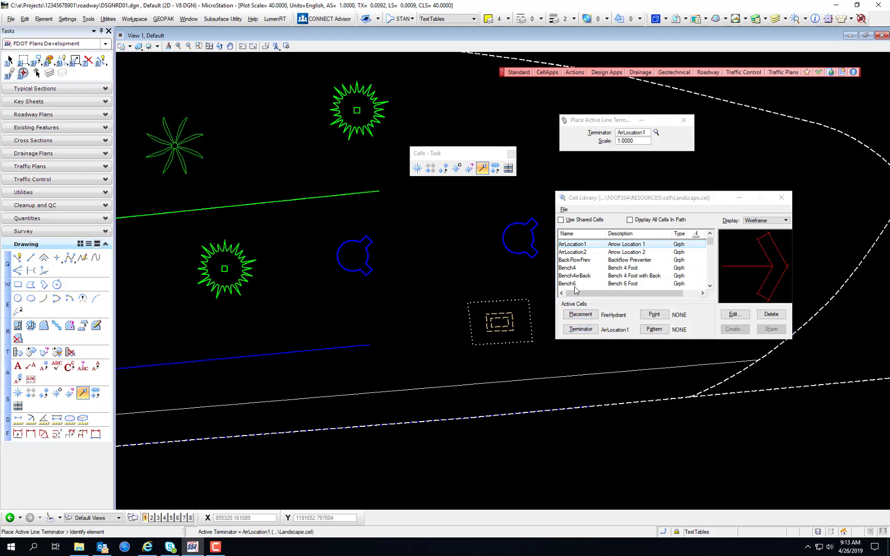
Try the ArrLocation1 terminator on the ends of the green SidewalkBack line and the blue line, and undo both placements.
click(370, 192)
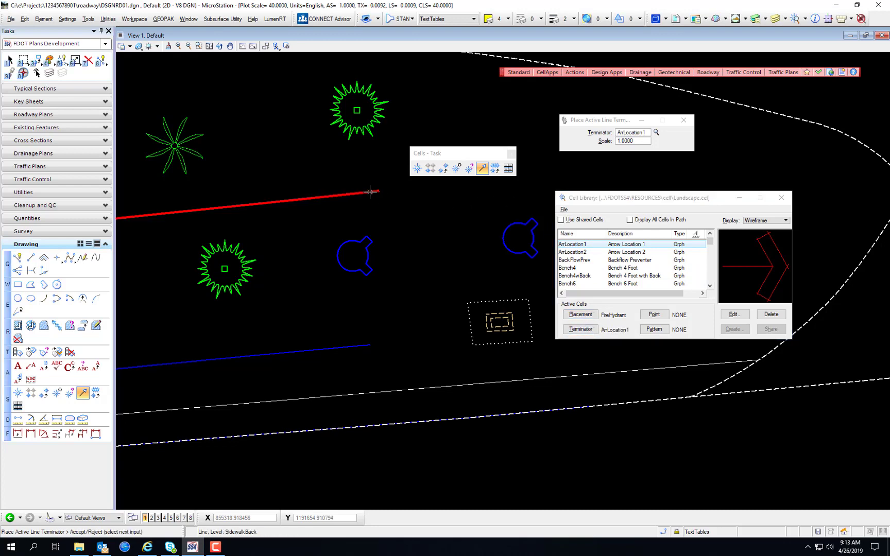
click(395, 225)
scroll(453, 236, down, 2)
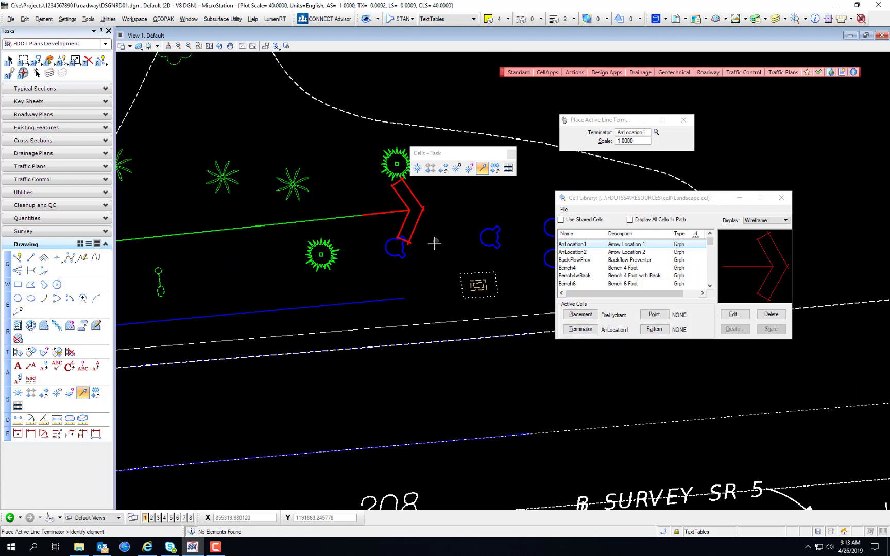
click(391, 298)
click(390, 298)
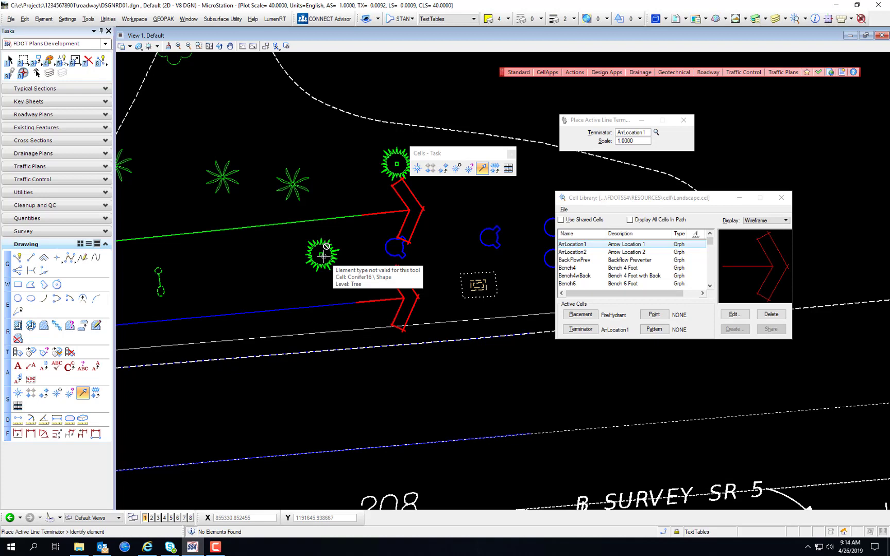
key(ctrl+z)
key(ctrl+z)
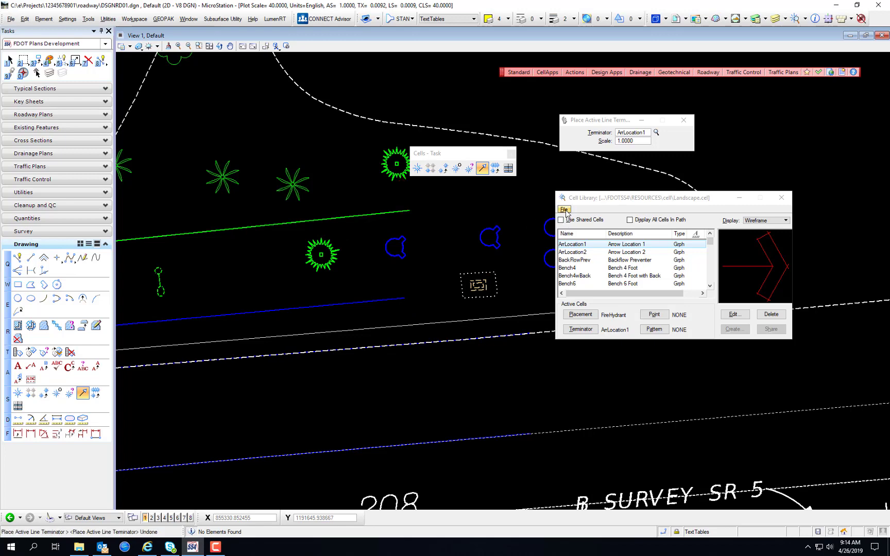
Switch to the Roadway.cel library, make ArrTermEnd the active terminator and set ActivePoint as the placement cell.
click(564, 210)
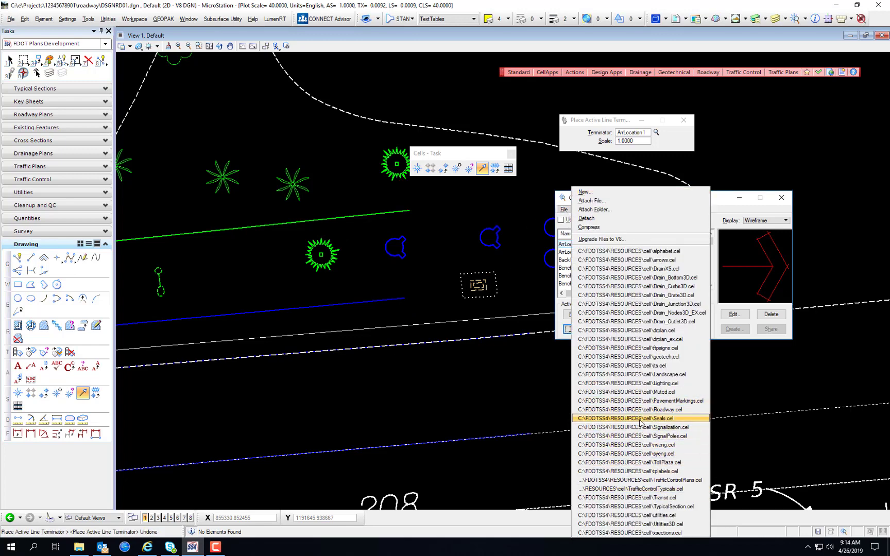
click(636, 410)
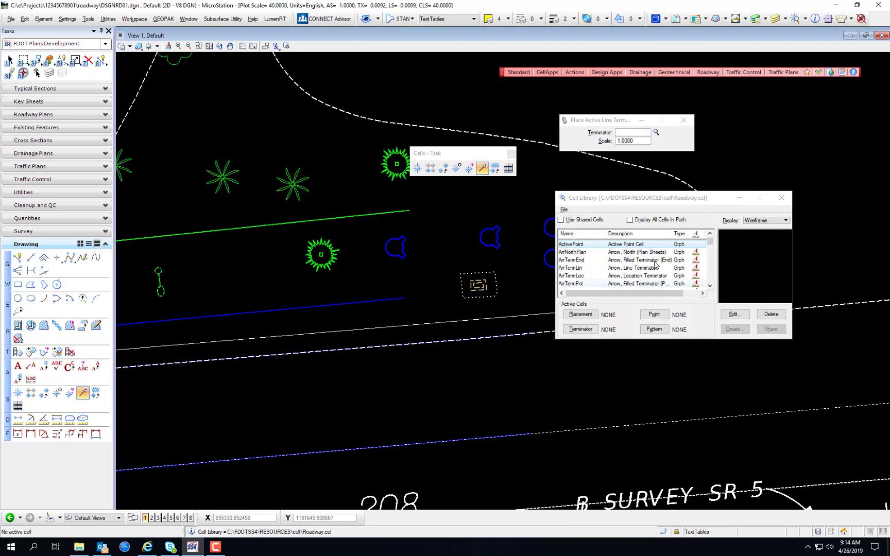
click(581, 260)
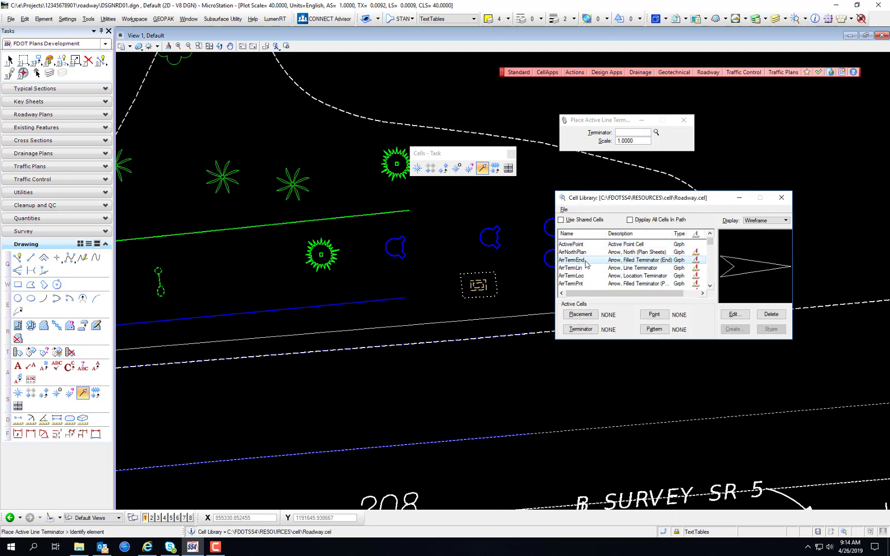
double_click(585, 261)
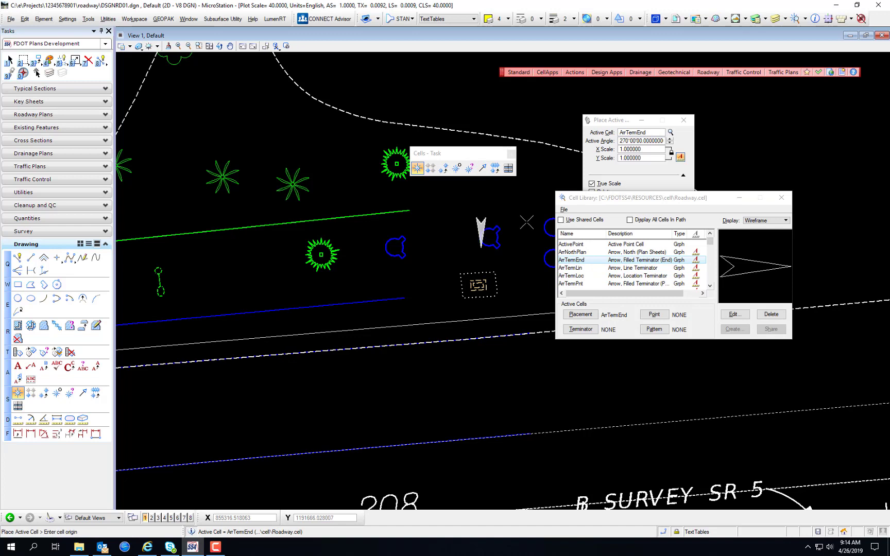
click(626, 300)
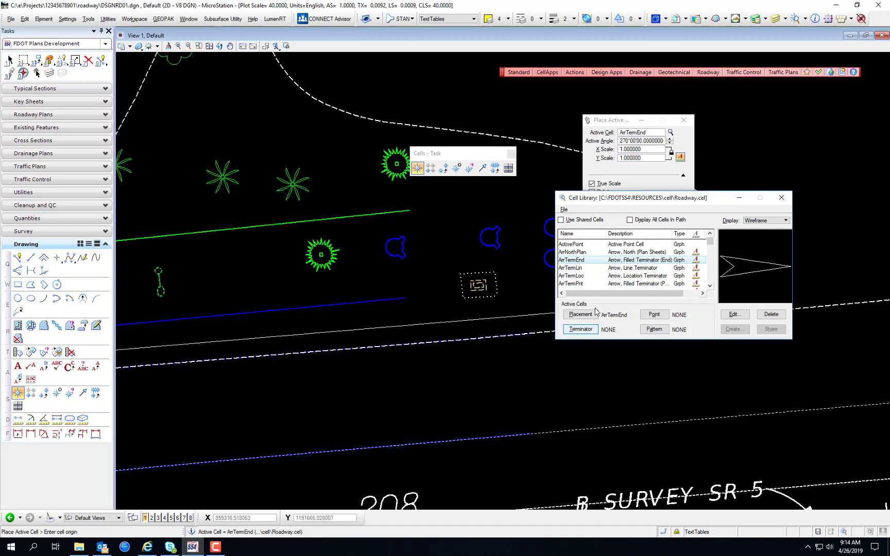
click(580, 330)
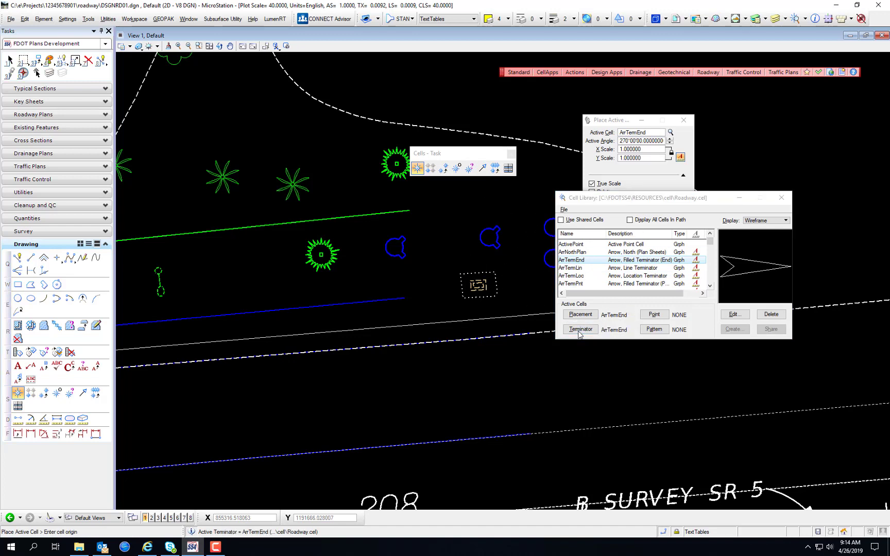
click(572, 244)
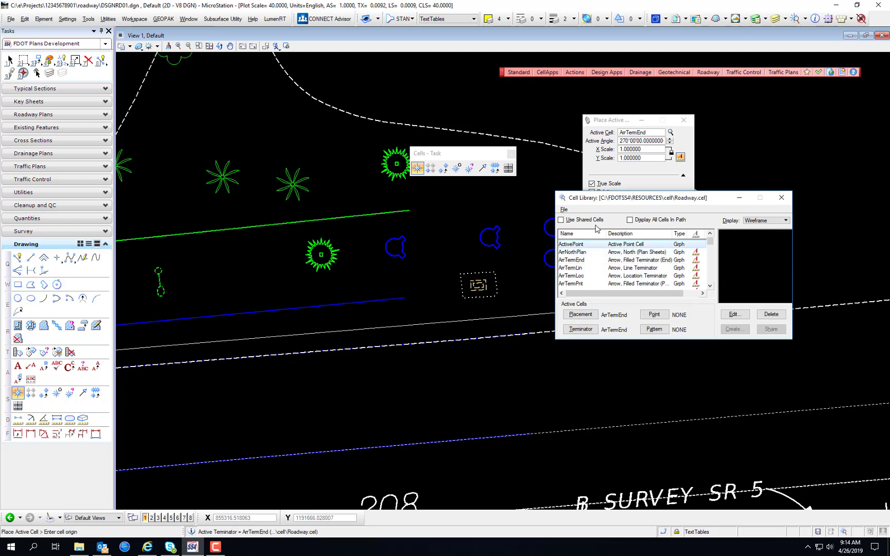
click(580, 314)
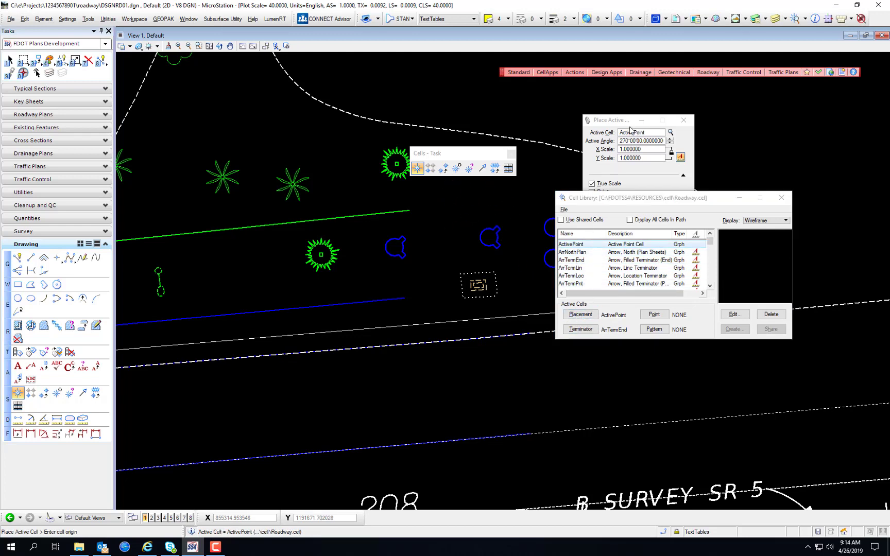
drag(614, 123, 435, 118)
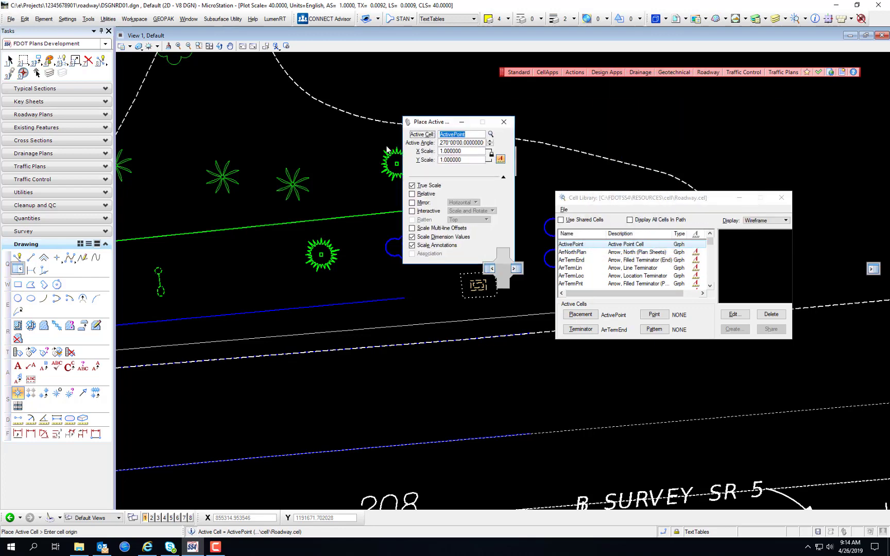
Start placing an active line terminator and make ArrTermEnd from the Roadway cell library the active terminator.
click(482, 168)
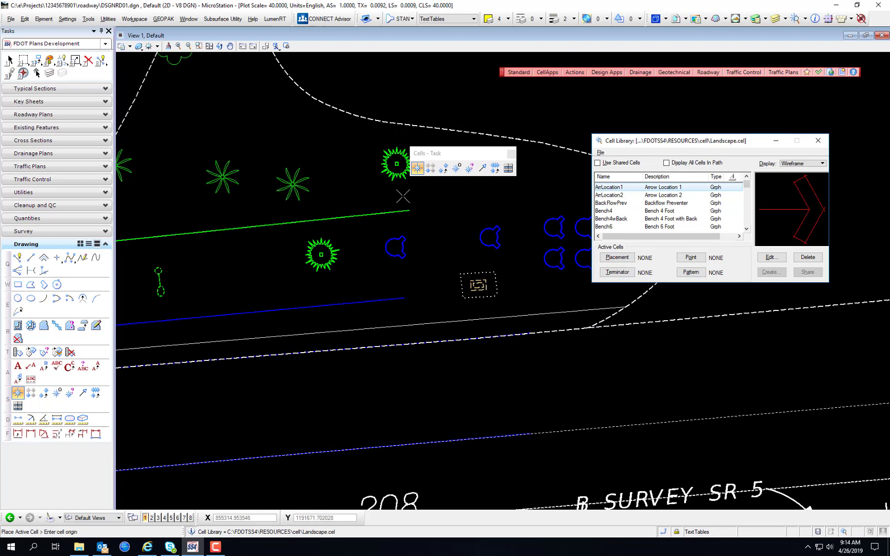
click(482, 168)
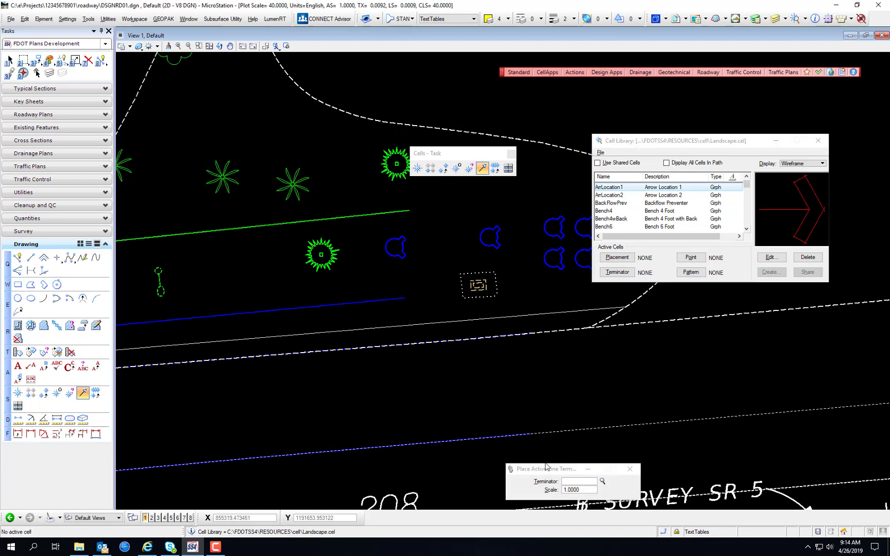
drag(546, 468, 593, 109)
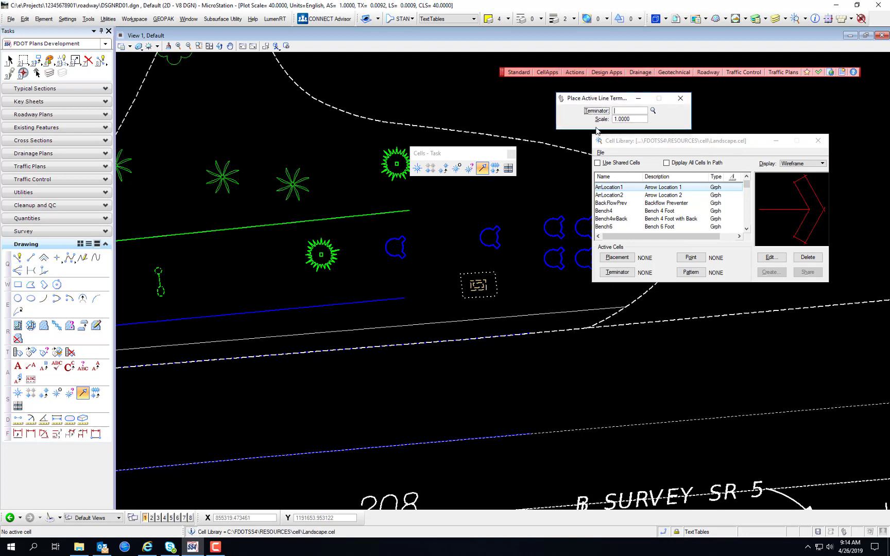
click(653, 110)
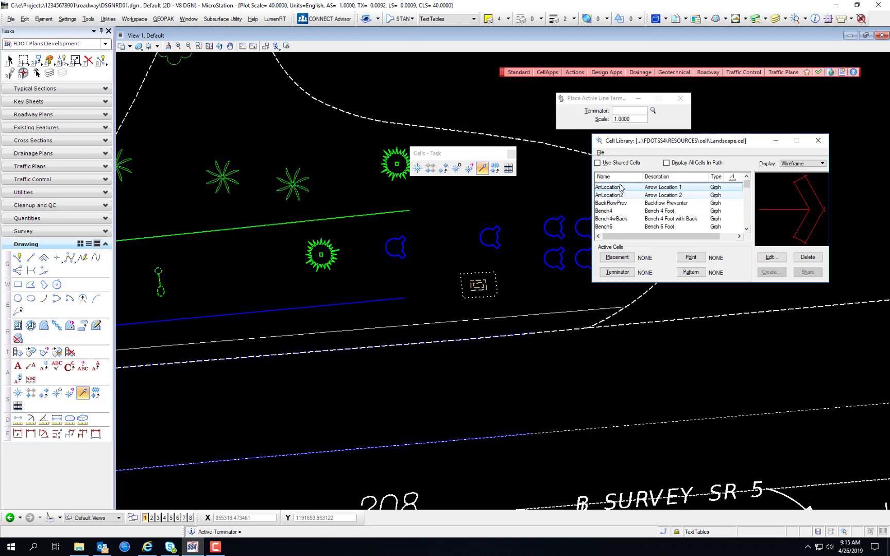
click(601, 152)
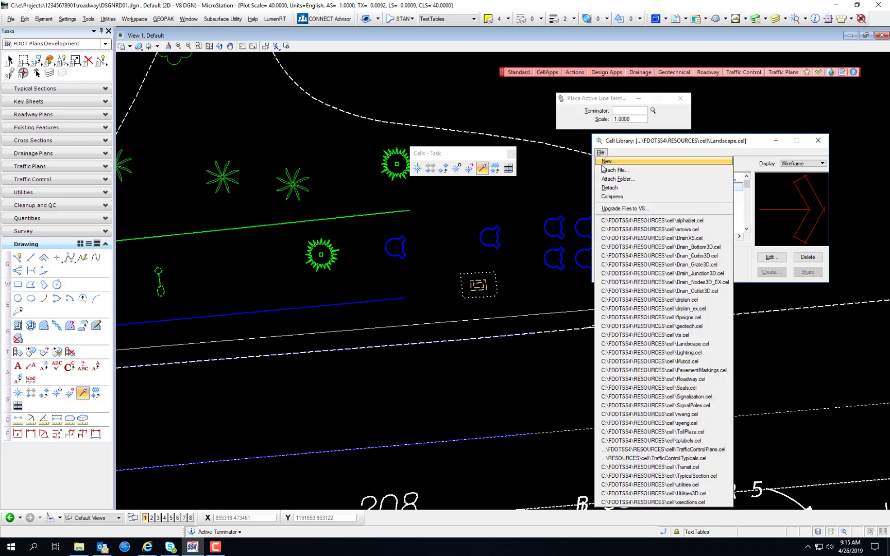
click(650, 379)
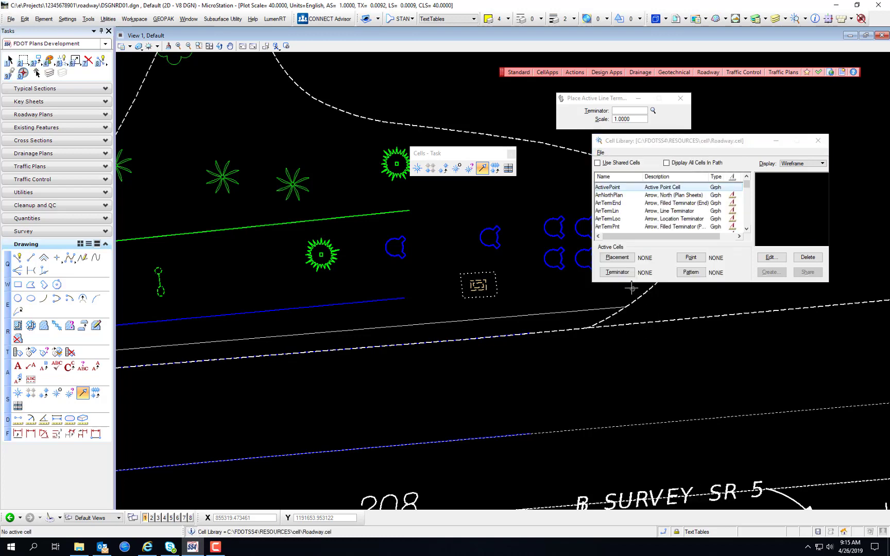
click(615, 203)
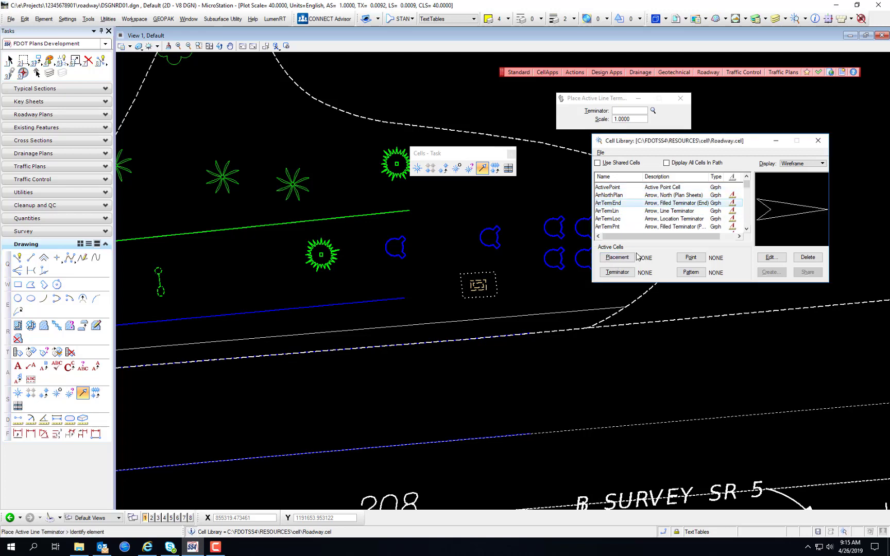
click(616, 273)
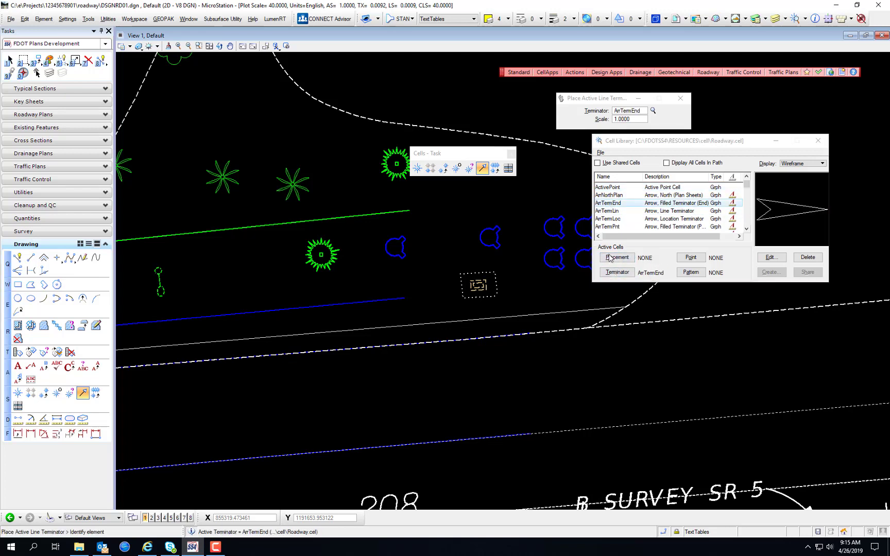
Place the ArrTermEnd arrow terminator on the ends of the green sidewalk line and the blue line below it.
click(392, 212)
click(430, 270)
click(391, 300)
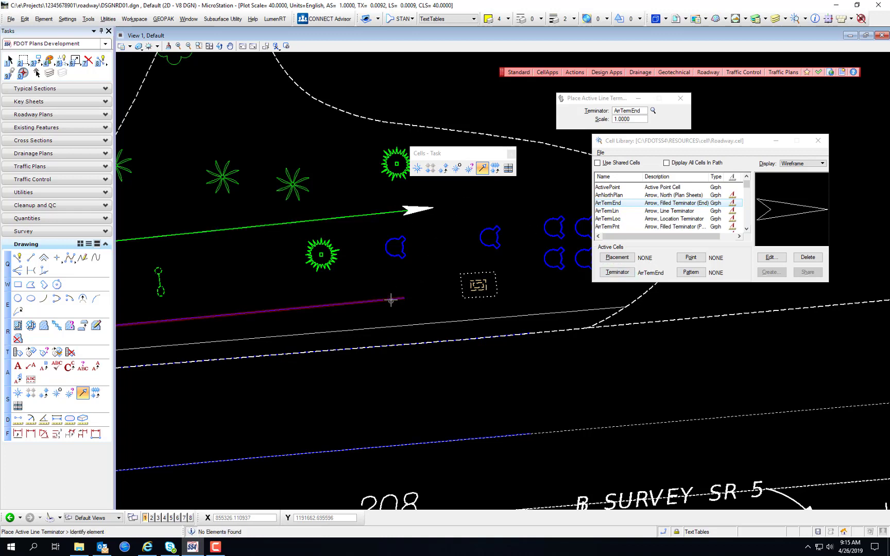
click(432, 303)
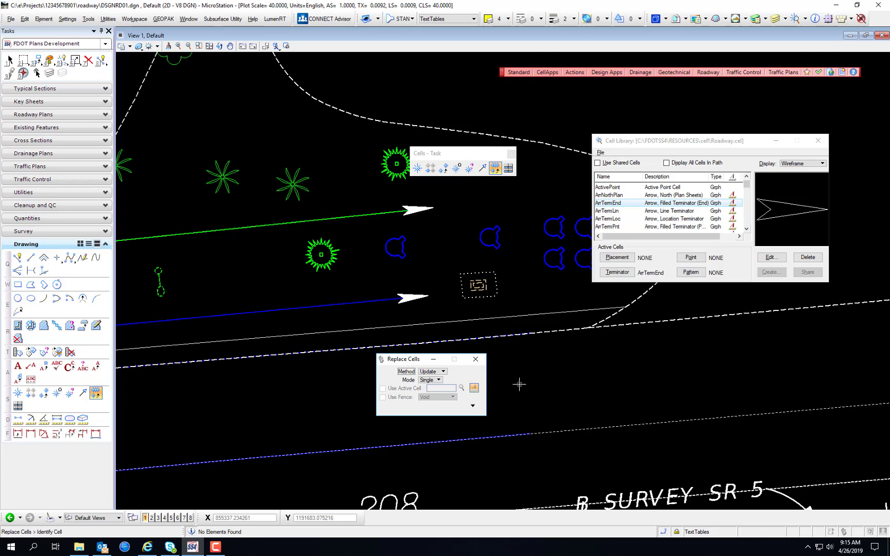
Look at the Place Cell Index settings and the Cell Counter options, and close the Cell Counter.
click(508, 168)
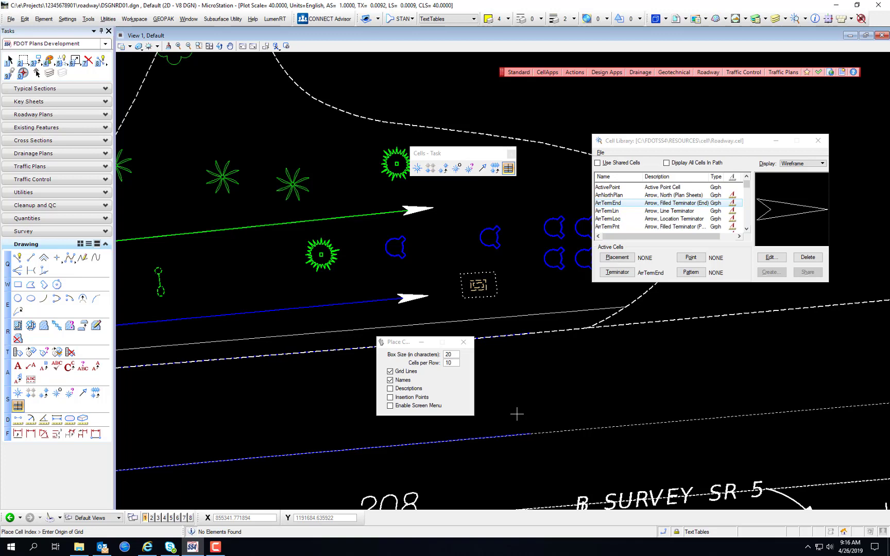
click(548, 73)
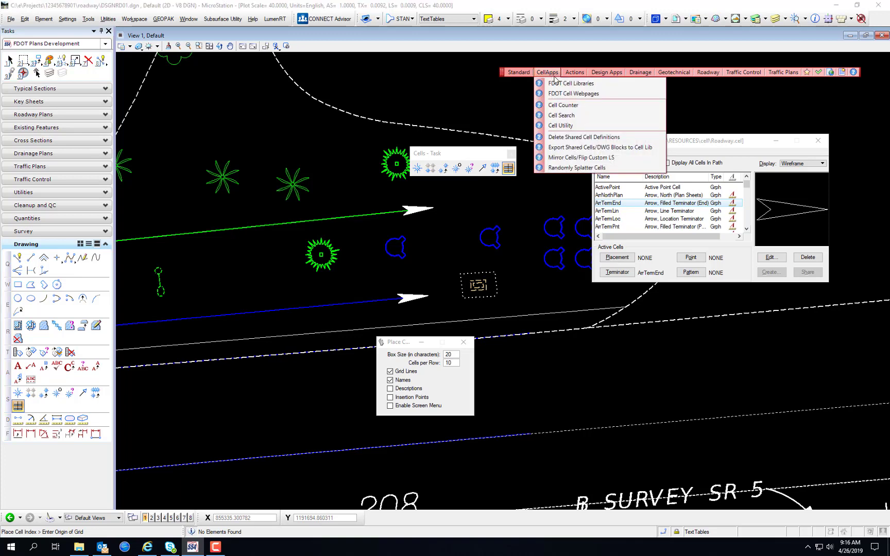
click(575, 106)
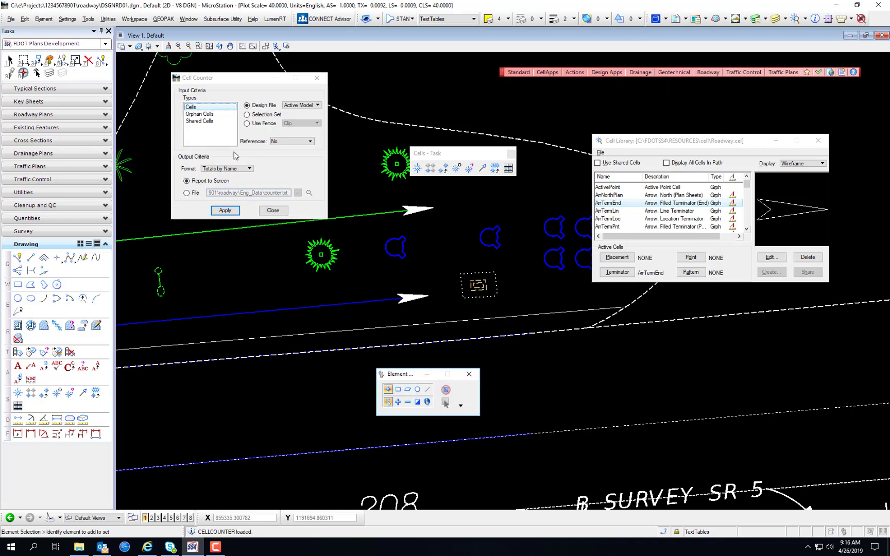
click(276, 214)
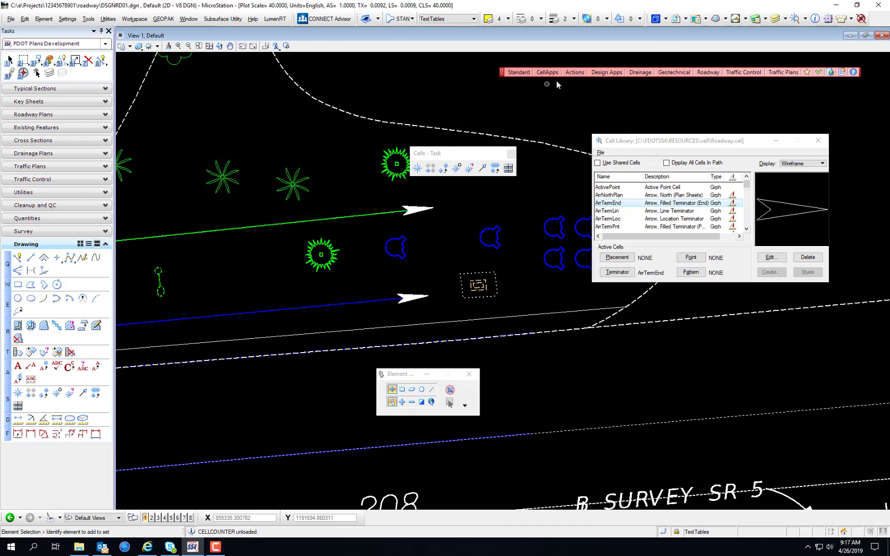
Search the standard FDOT cell libraries for cells whose name or description contains "plan".
click(546, 72)
click(561, 115)
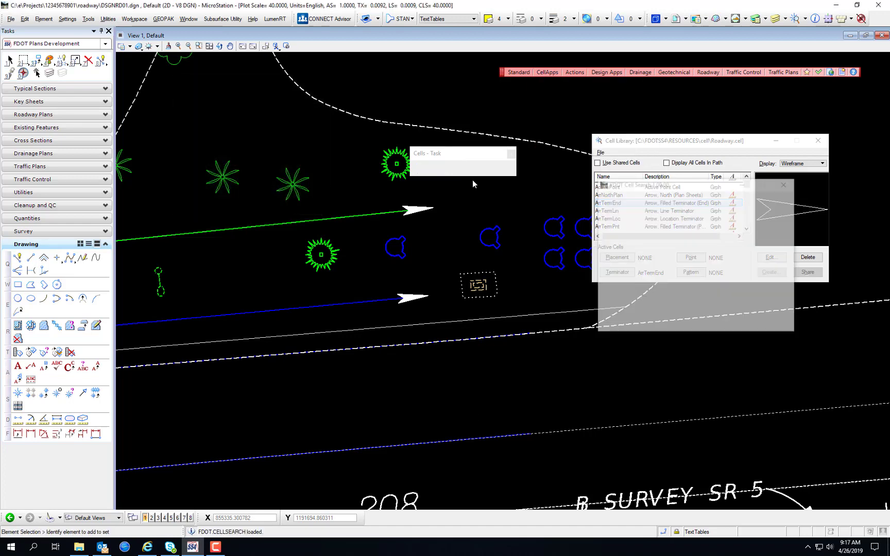
drag(618, 185, 221, 173)
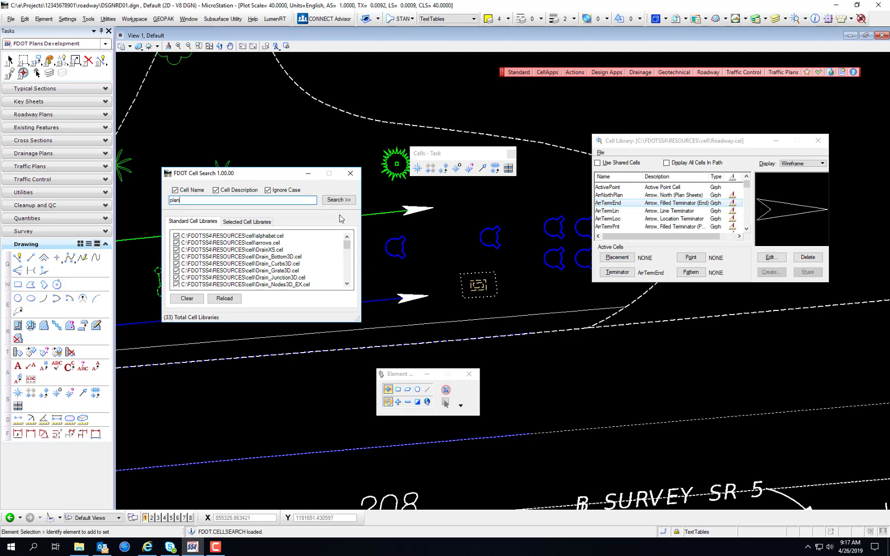
click(339, 200)
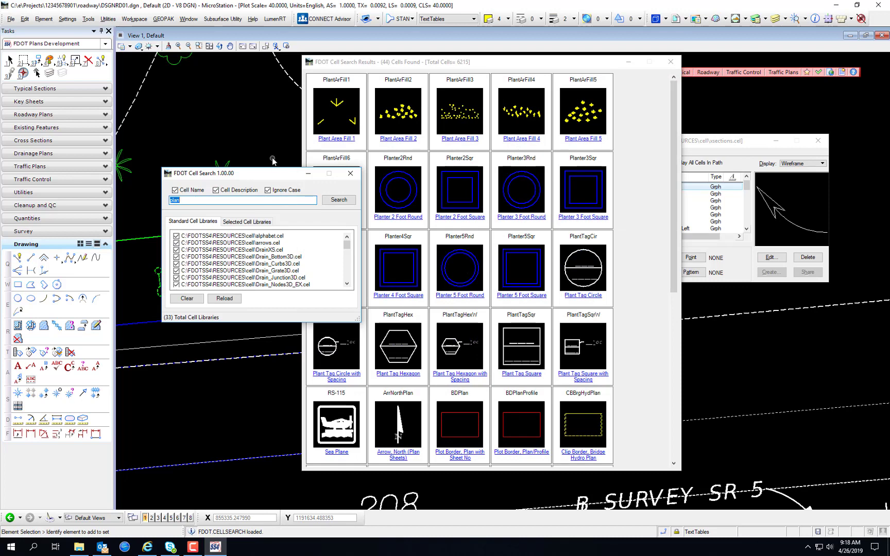
Browse the cell search results, make the Sheet, Plan cell (SHPlan) active for placement and close the results.
drag(256, 175, 131, 192)
click(425, 191)
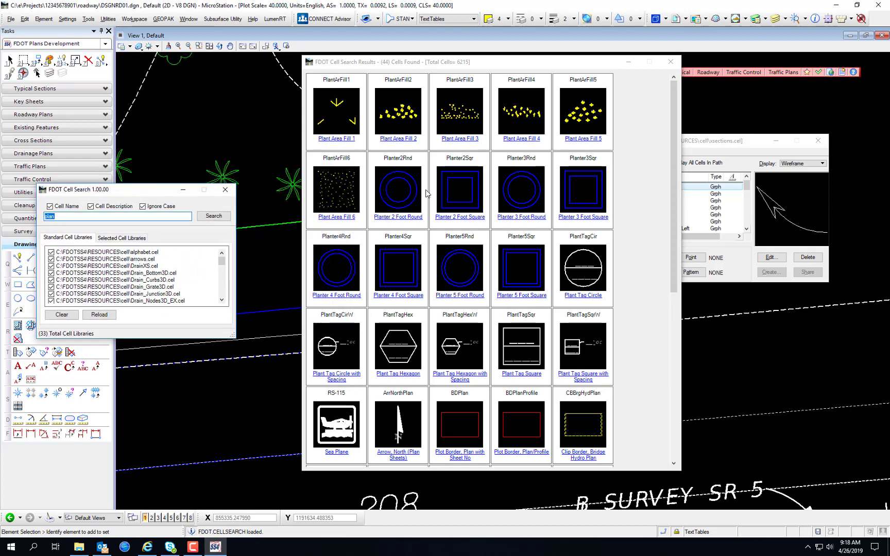
scroll(426, 191, down, 5)
scroll(474, 332, up, 5)
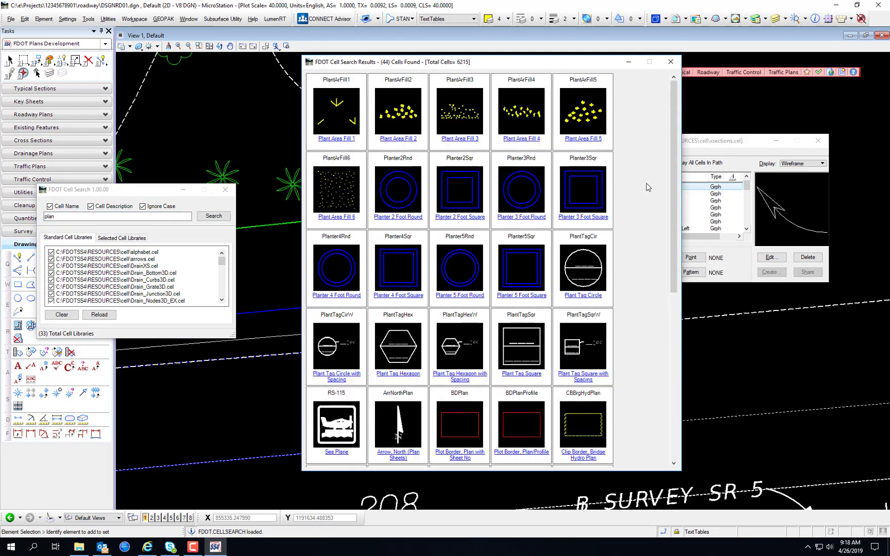
scroll(437, 309, down, 3)
click(460, 361)
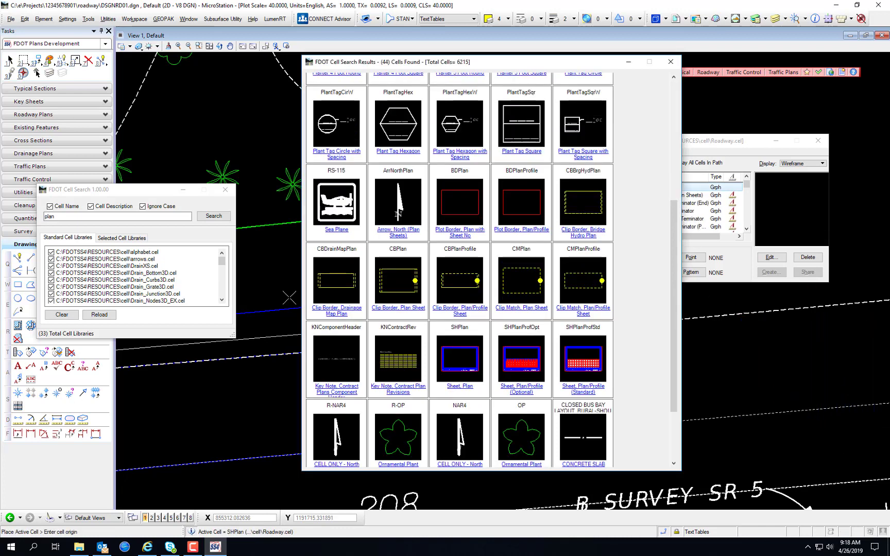
click(670, 61)
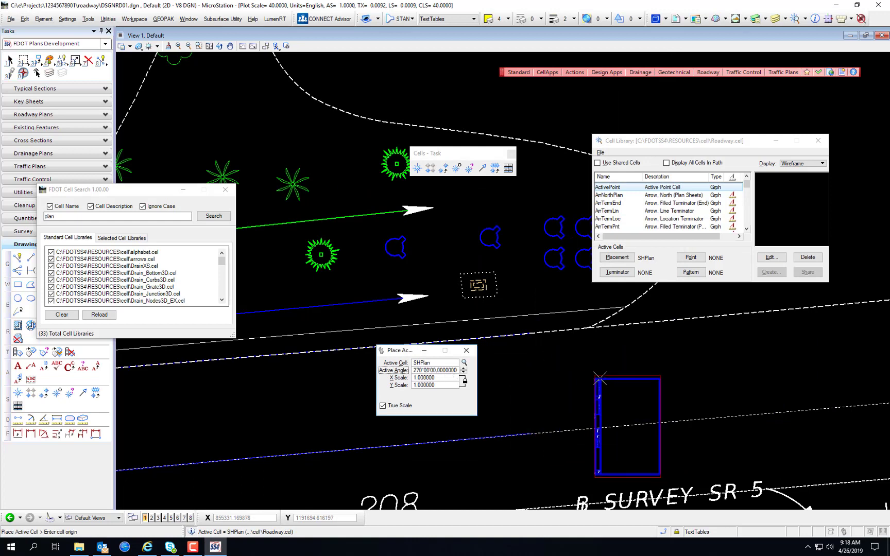
Set the active angle for placing the SHPlan cell to 0 degrees.
double_click(427, 371)
text(0)
key(Tab)
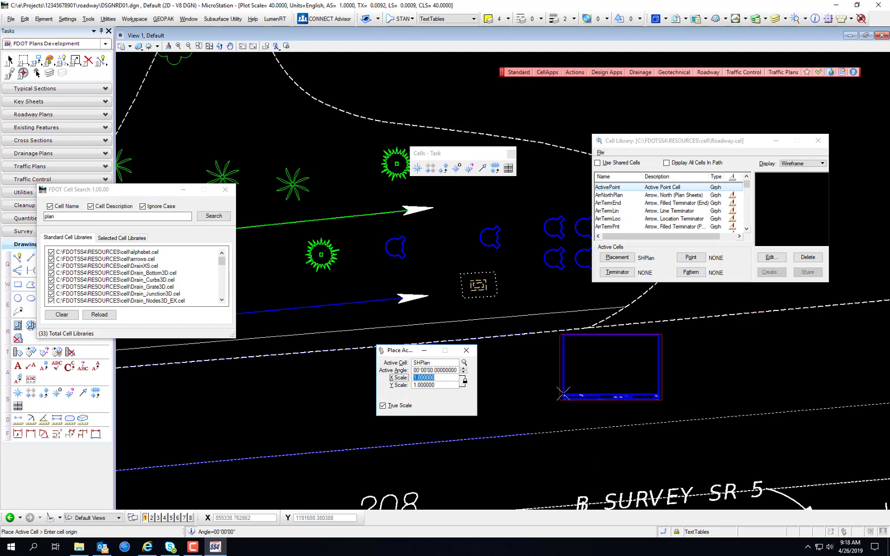
Open the FDOT Cell Utility to examine its options.
click(547, 72)
click(611, 126)
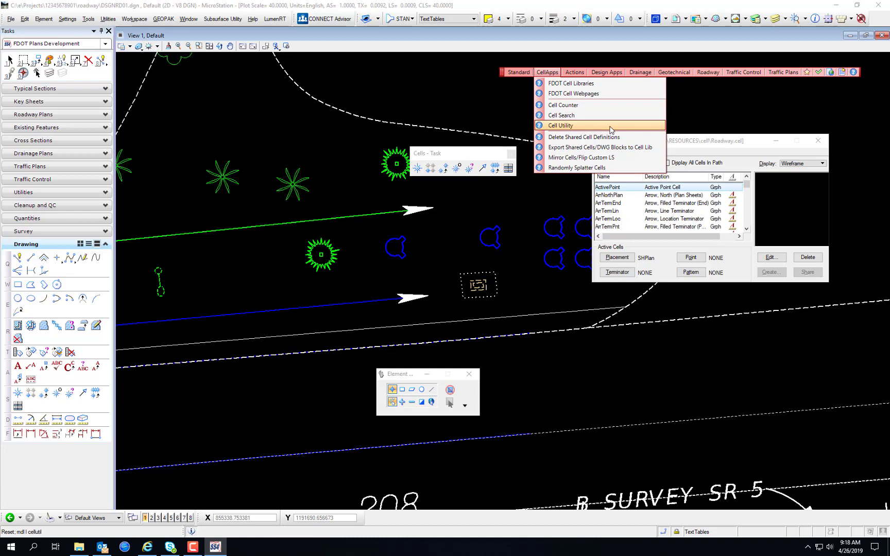
click(610, 127)
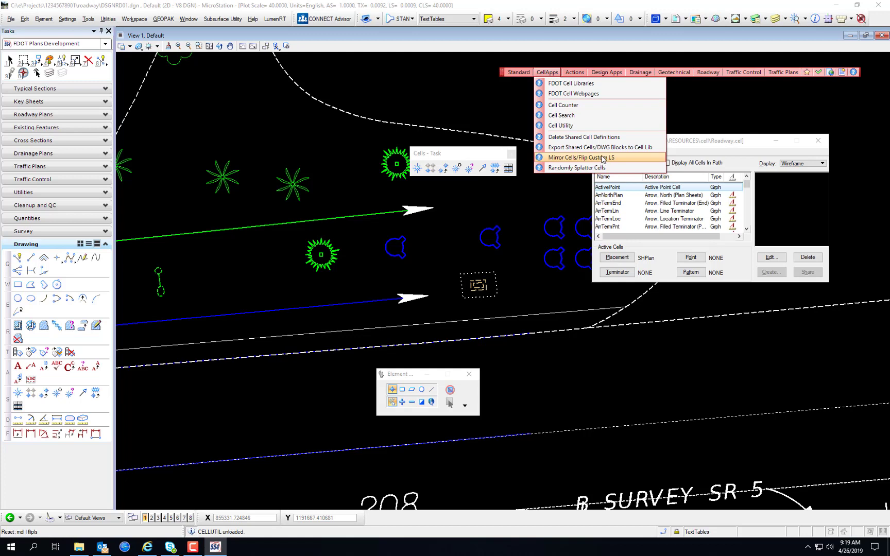
Open the Randomly Splatter Cells tool and examine its quantity, scale and random angle settings.
click(574, 168)
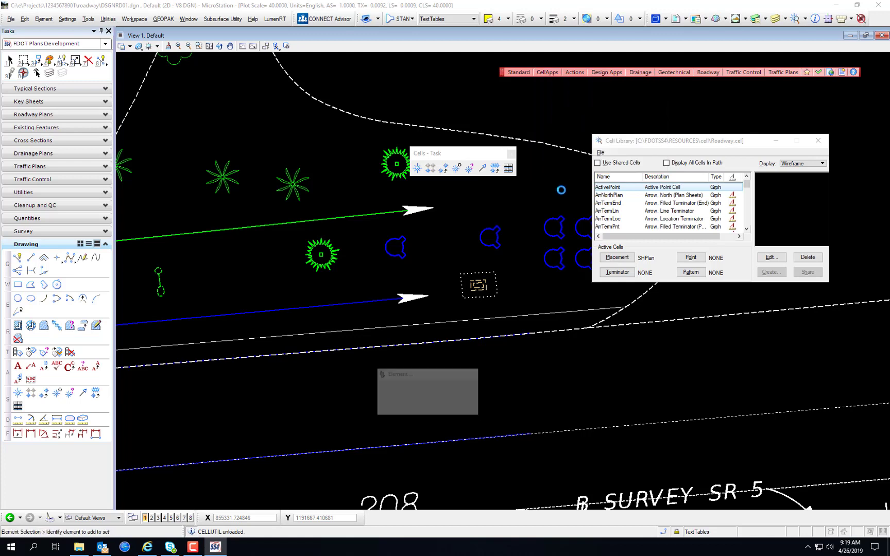
click(365, 306)
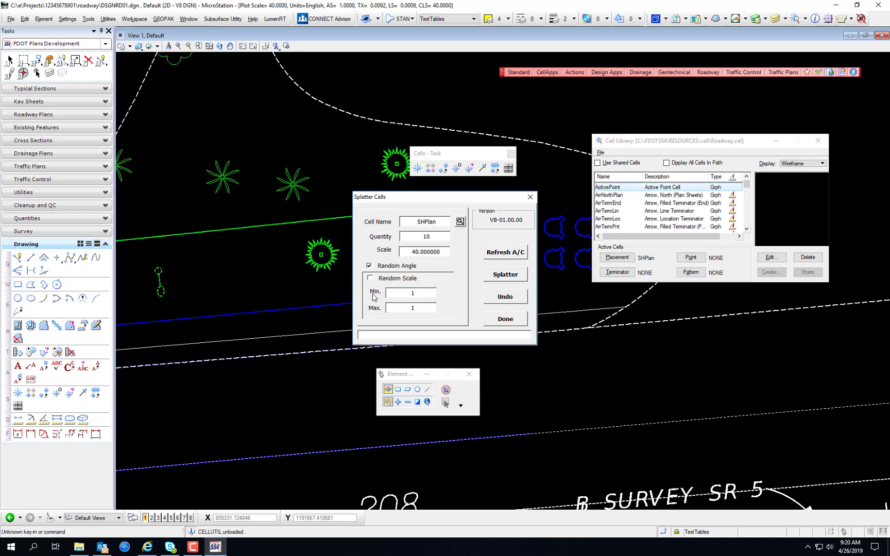
Close the Splatter Cells tool, view the Geotechnical and existing Drainage cell libraries, and close each one.
click(529, 197)
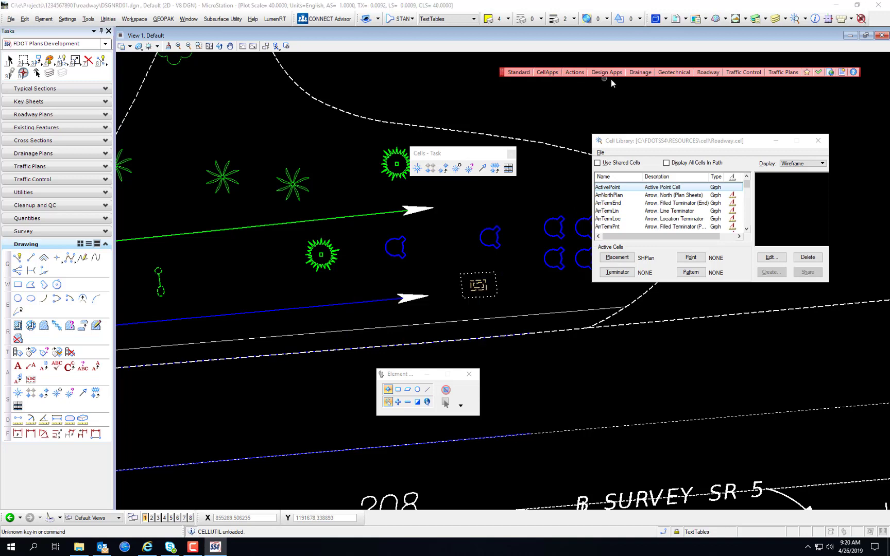
click(546, 73)
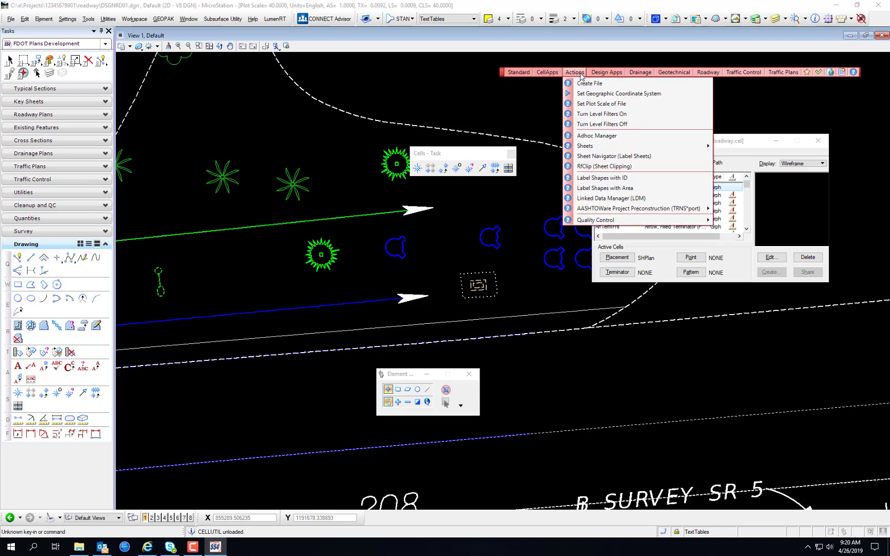
mouse_move(599, 73)
mouse_move(635, 70)
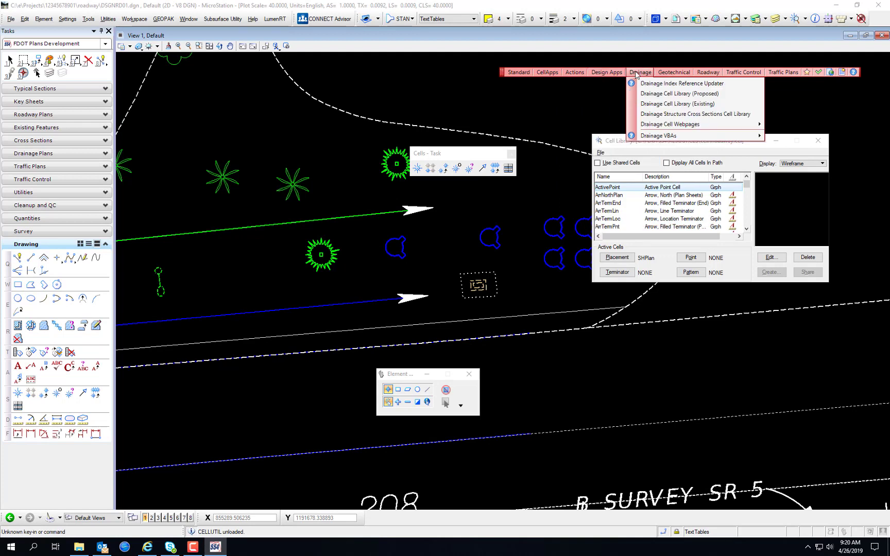
mouse_move(664, 74)
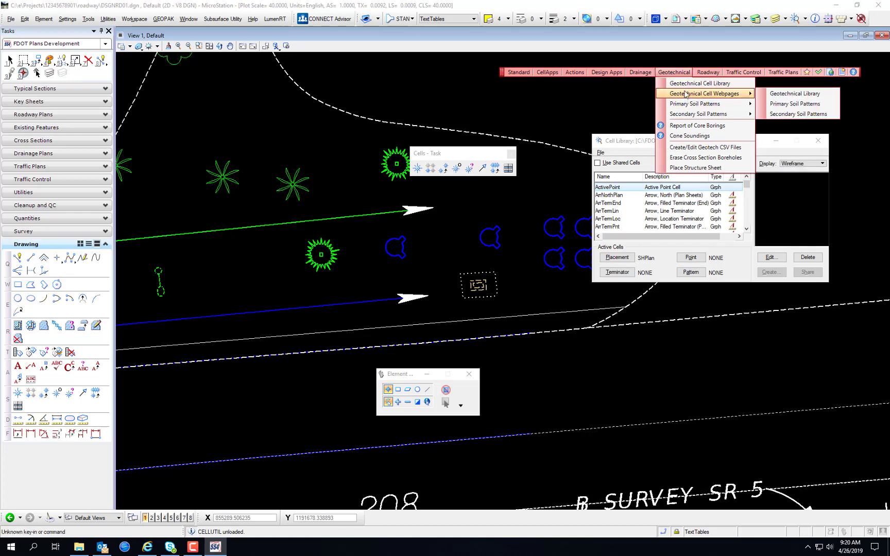
mouse_move(699, 77)
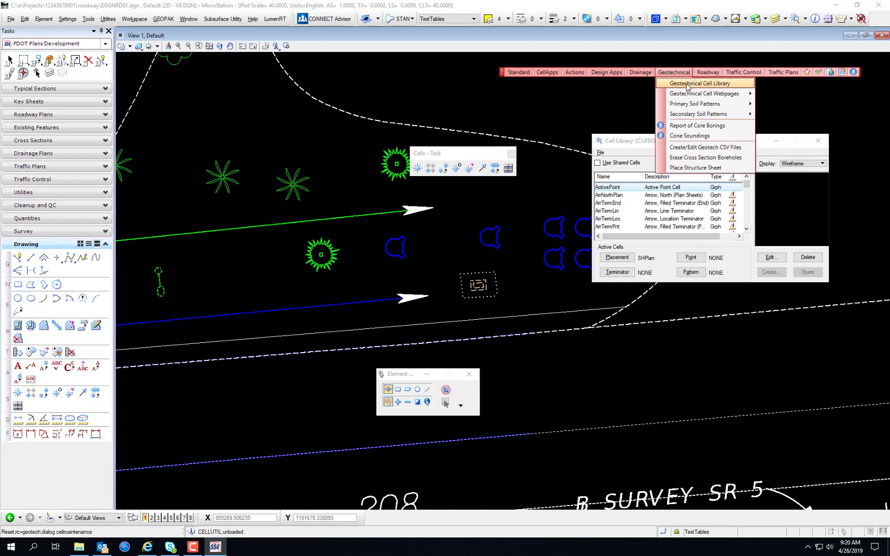
click(686, 84)
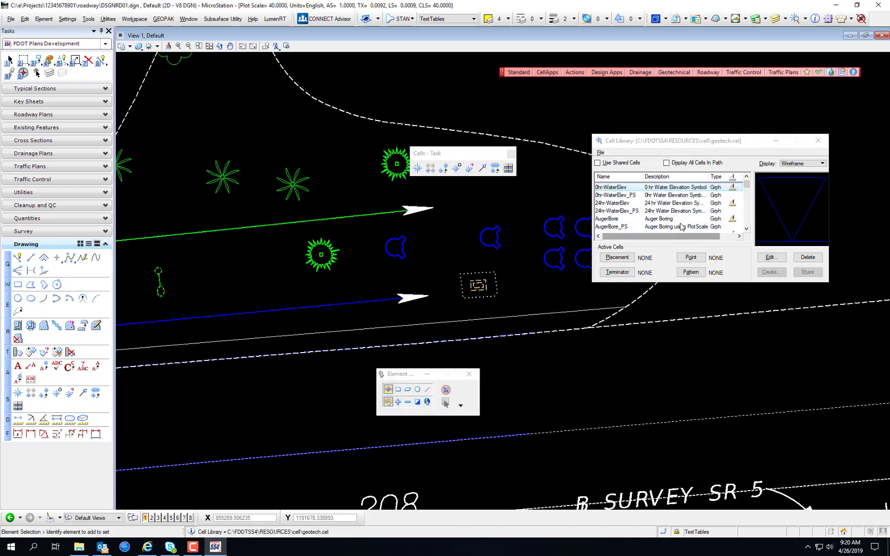
click(818, 140)
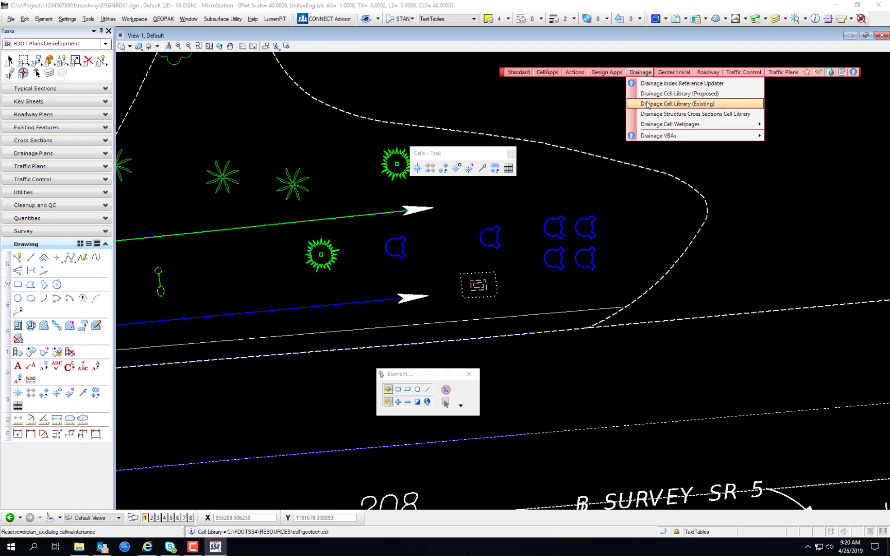
click(647, 104)
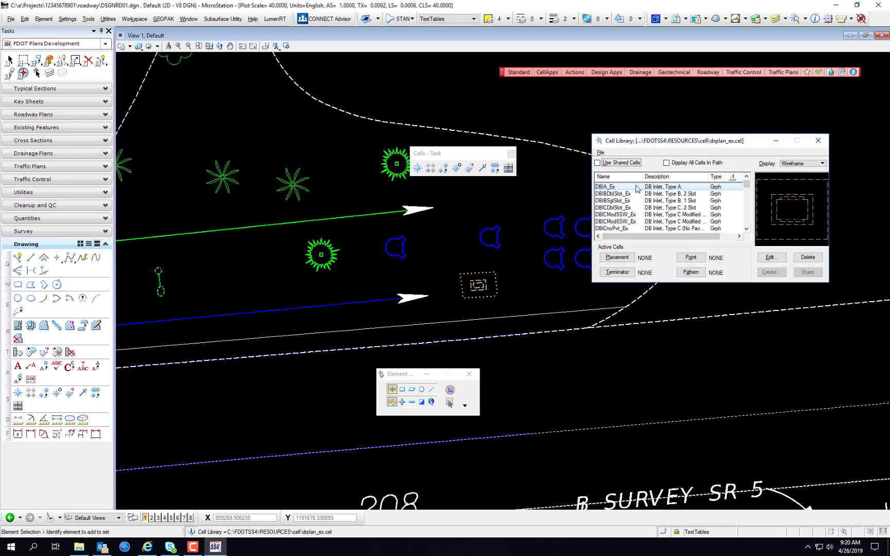
click(820, 144)
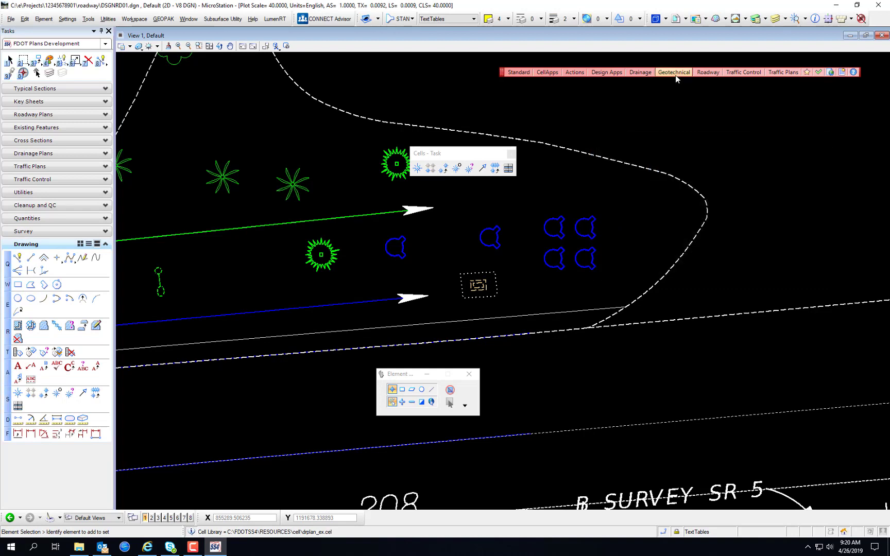
Open the Roadway Library cell webpage to examine the pictured roadway cells and close it.
mouse_move(675, 78)
mouse_move(708, 73)
mouse_move(737, 93)
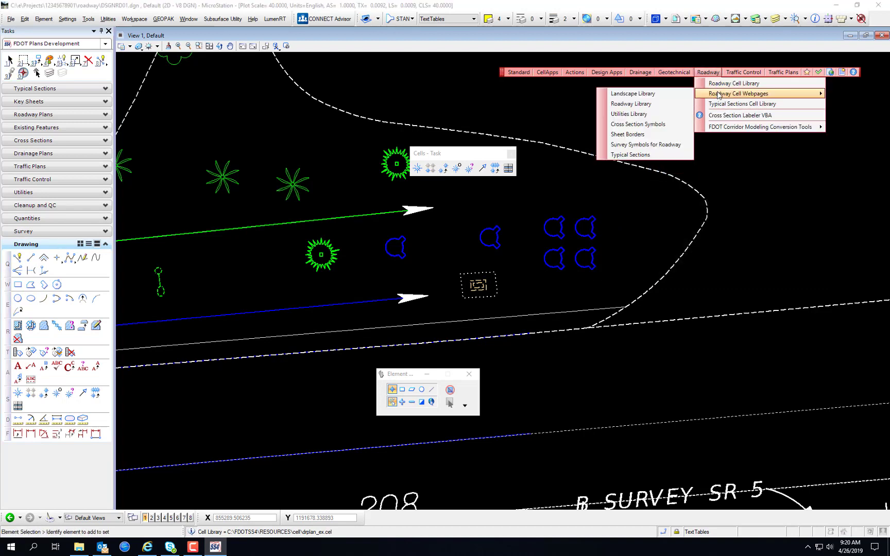
click(631, 103)
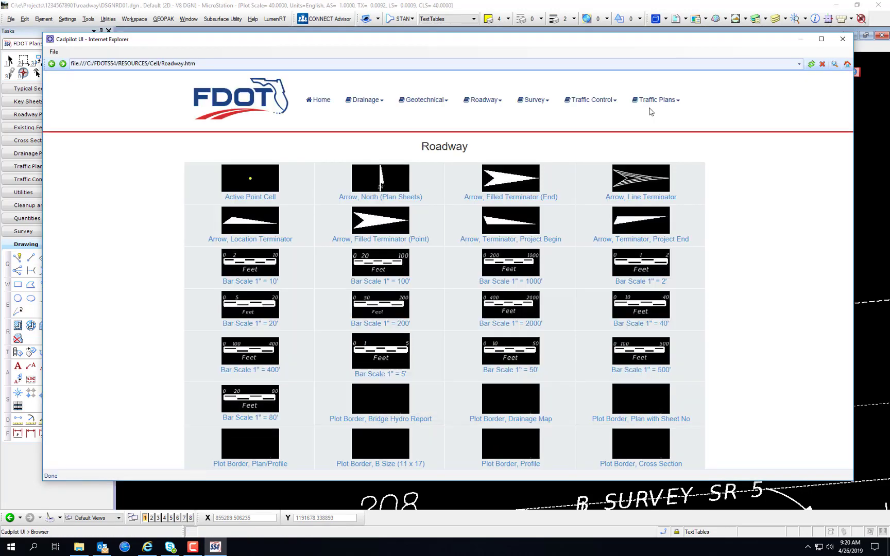
mouse_move(645, 100)
click(843, 39)
Examine the cell libraries and tools offered for Traffic Control and Traffic Plans, including the Signals libraries.
mouse_move(762, 73)
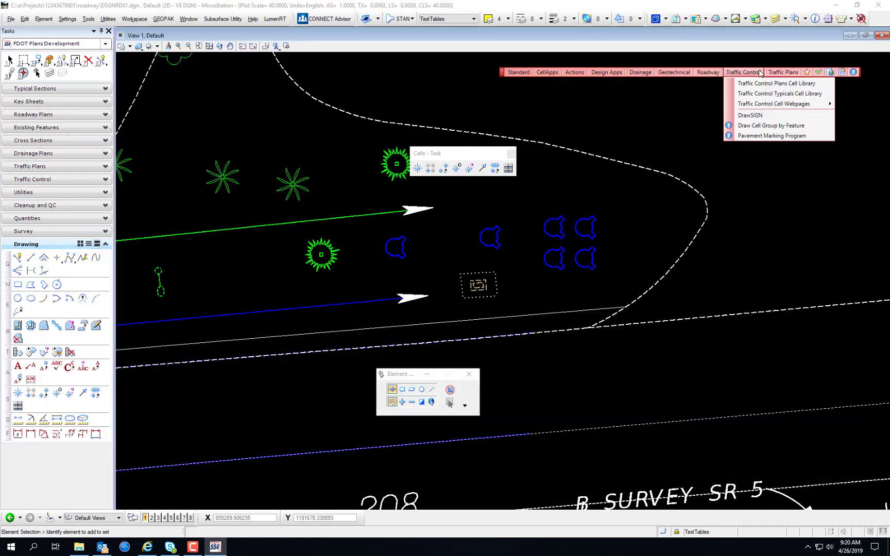
mouse_move(790, 74)
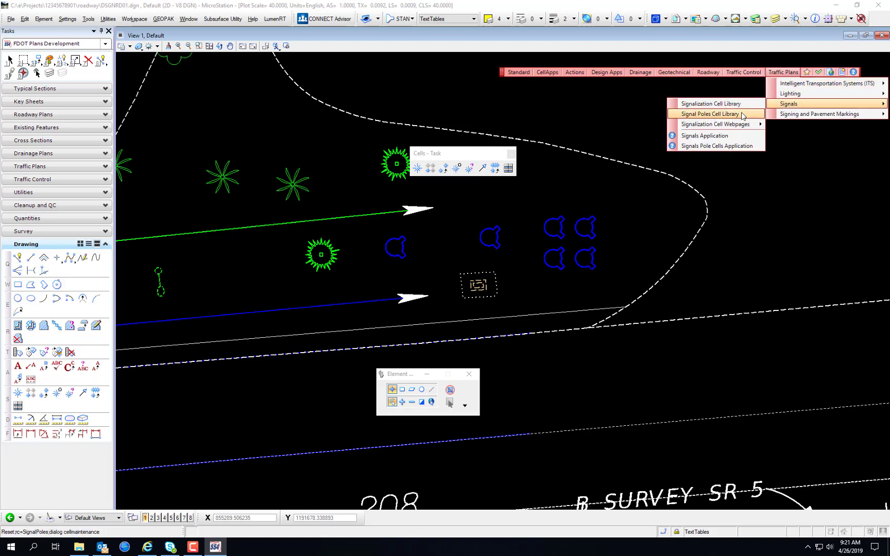
click(742, 103)
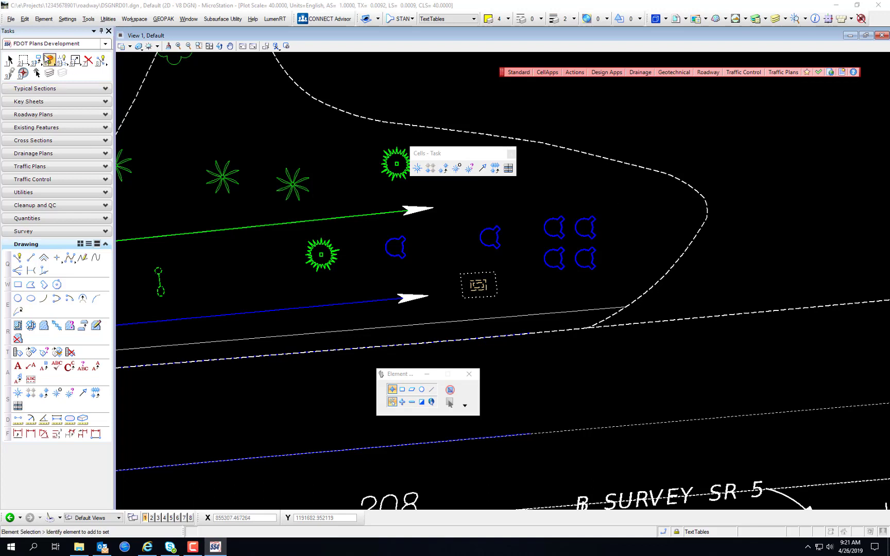
Drop the fire hydrant cell above the dotted inlet symbol into its component elements with the Complex option.
click(62, 60)
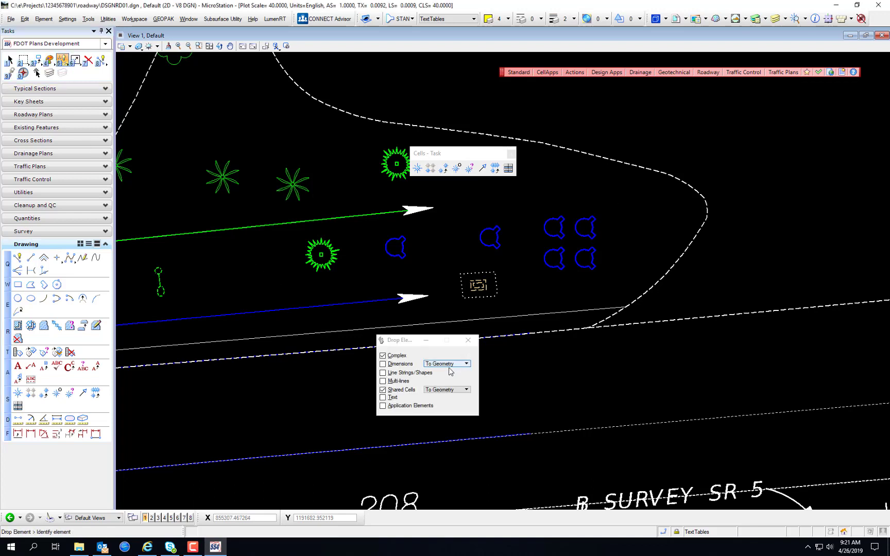
click(490, 234)
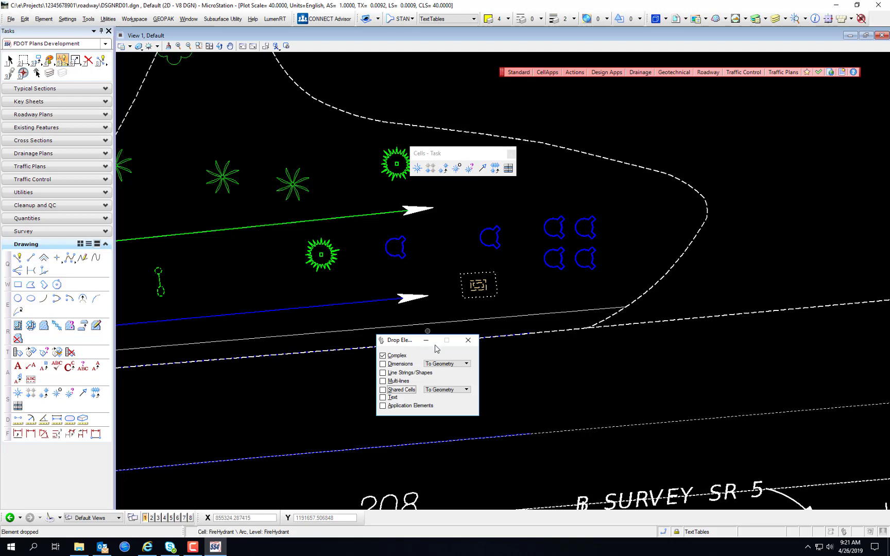
key(Escape)
Set Drop Element to drop only shared cells, with Complex off and the shared cells conversion set to To Normal Cell.
click(61, 59)
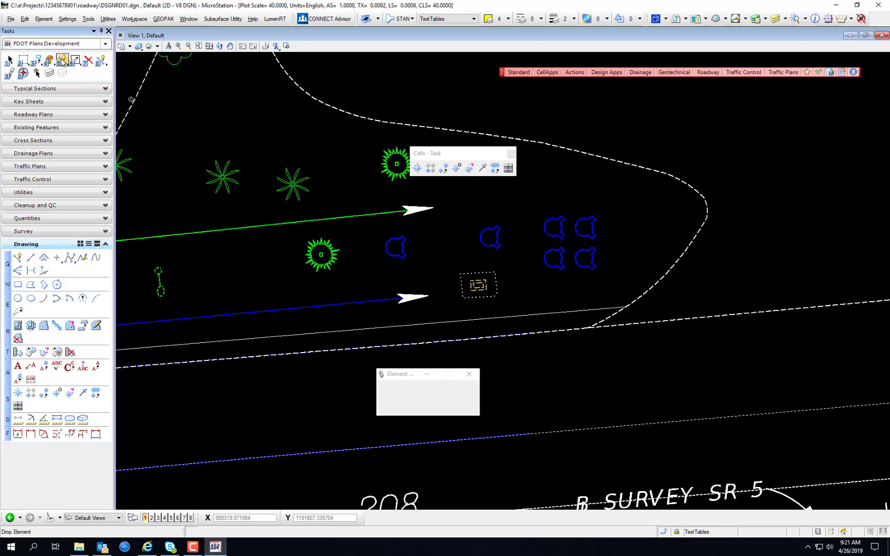
click(383, 356)
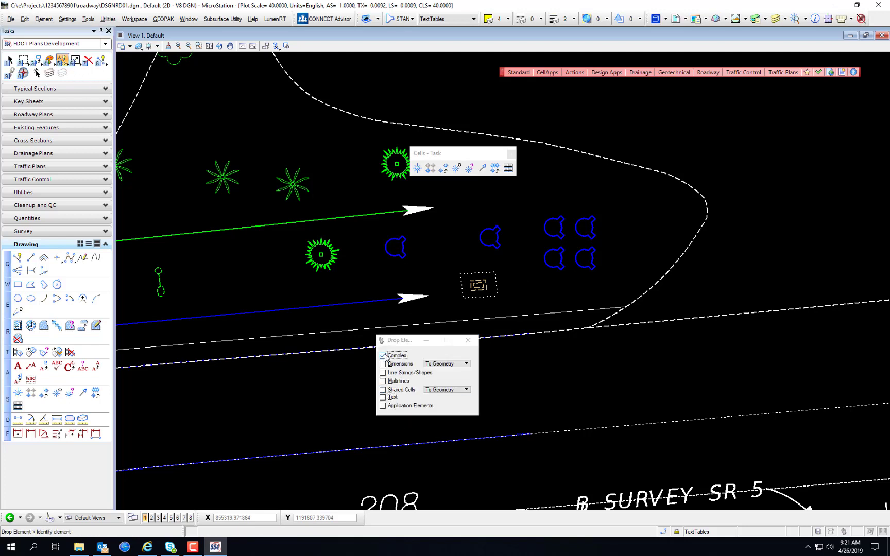
click(382, 389)
click(453, 390)
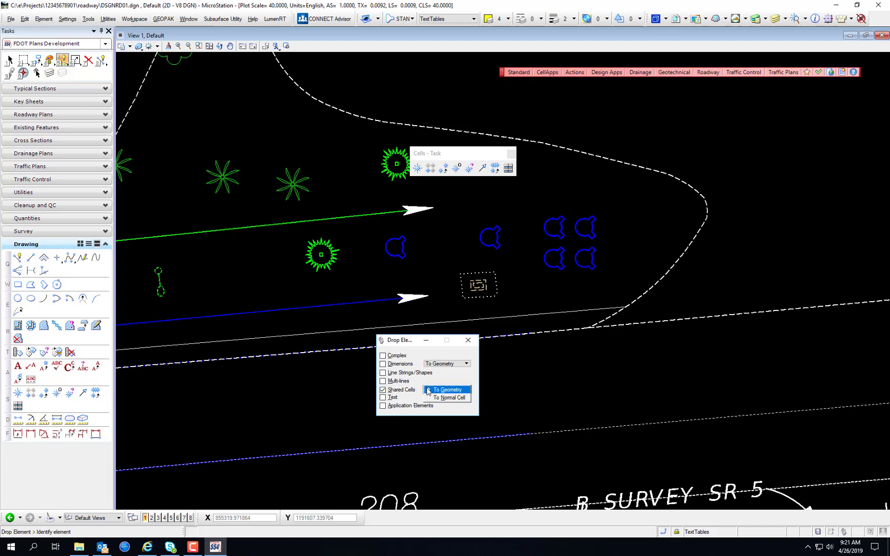
click(456, 399)
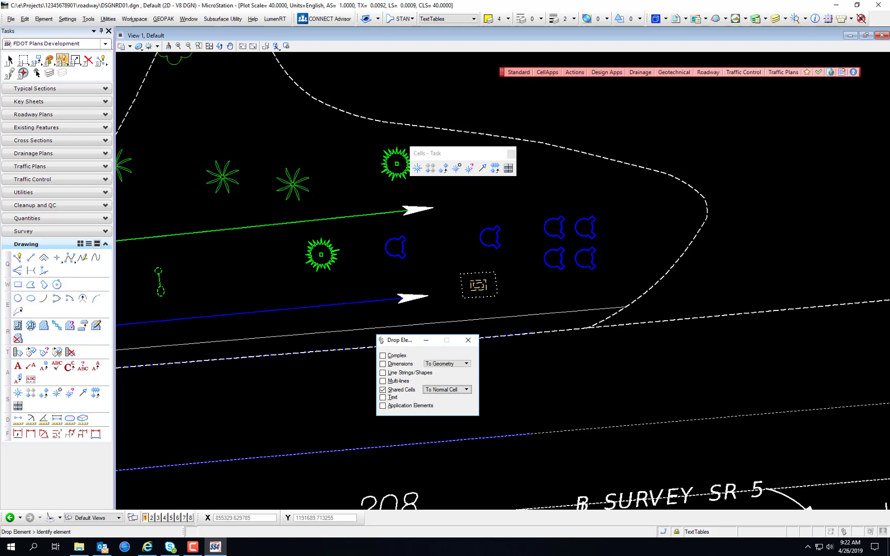
Open the Cell Library to review its Use Shared Cells option, close it and return to the Drop Element settings.
click(795, 18)
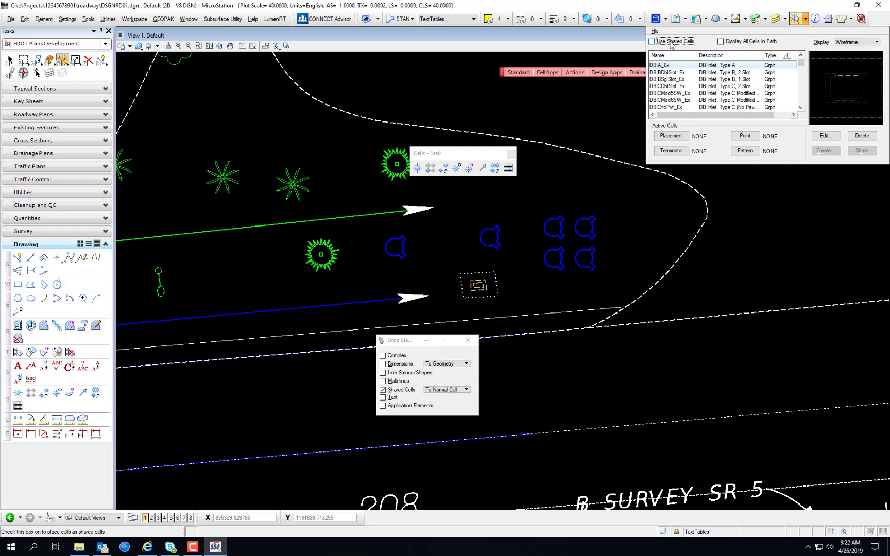
click(517, 3)
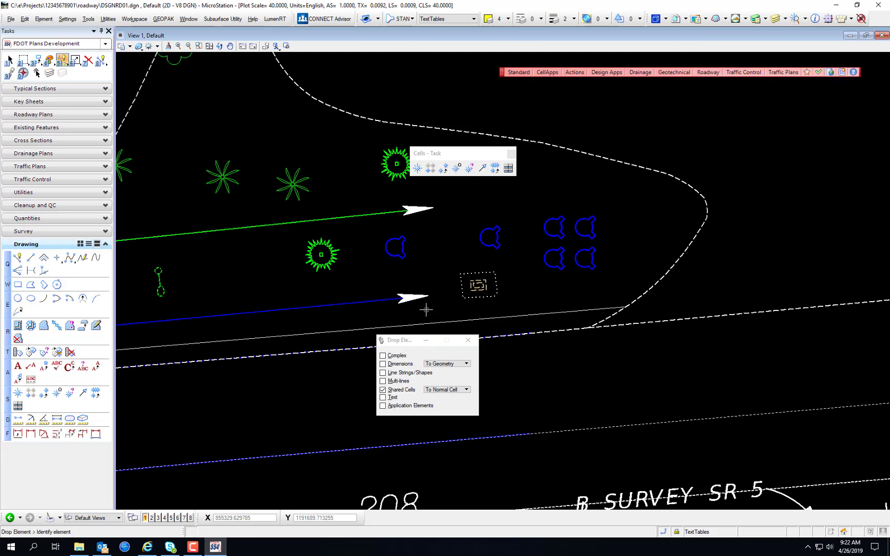
click(400, 340)
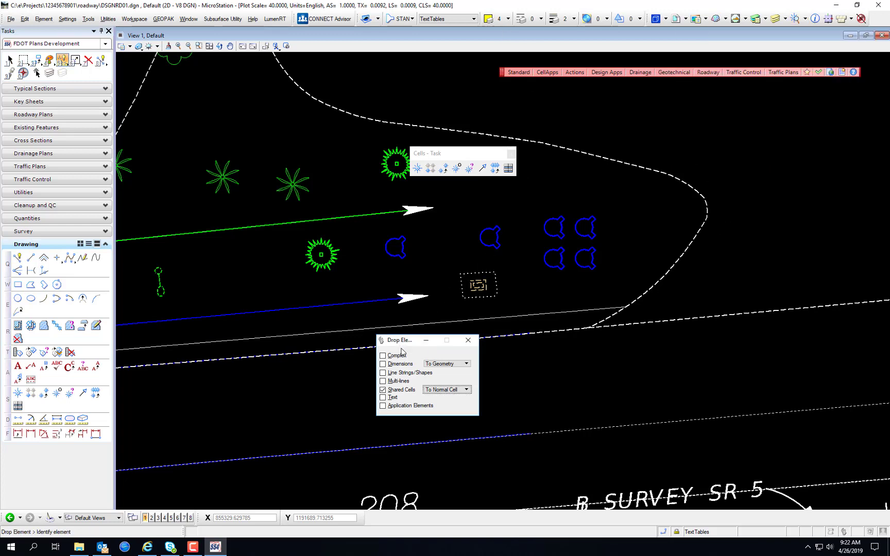
click(383, 390)
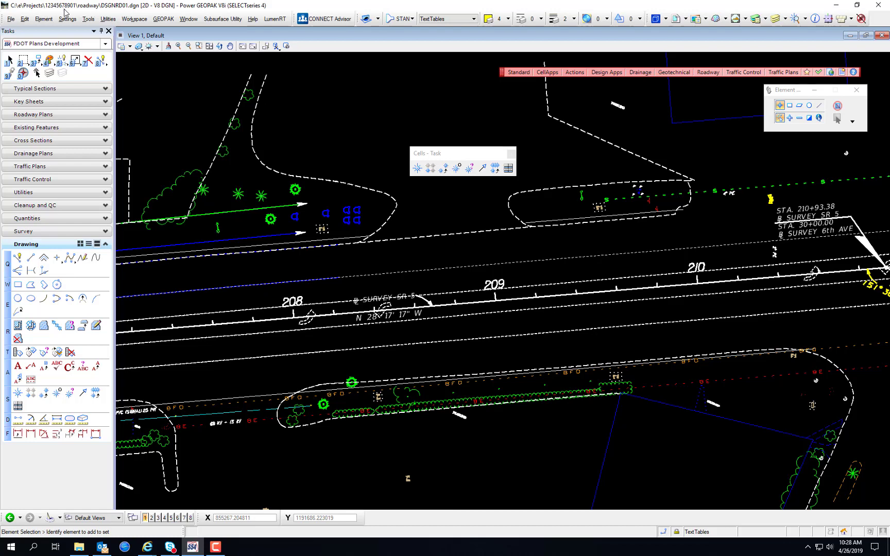
Open the Cell Library dialog and display the list of FDOT cell libraries available for attachment.
click(11, 19)
click(555, 75)
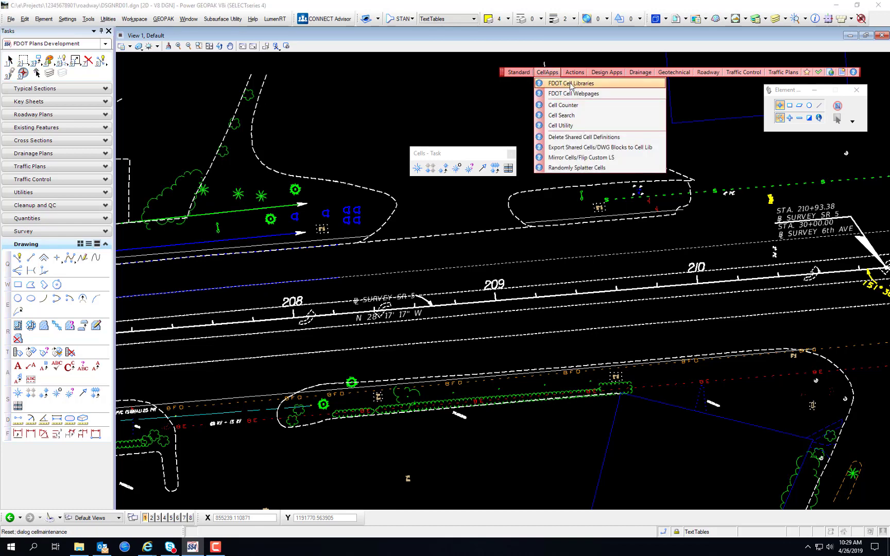
click(548, 73)
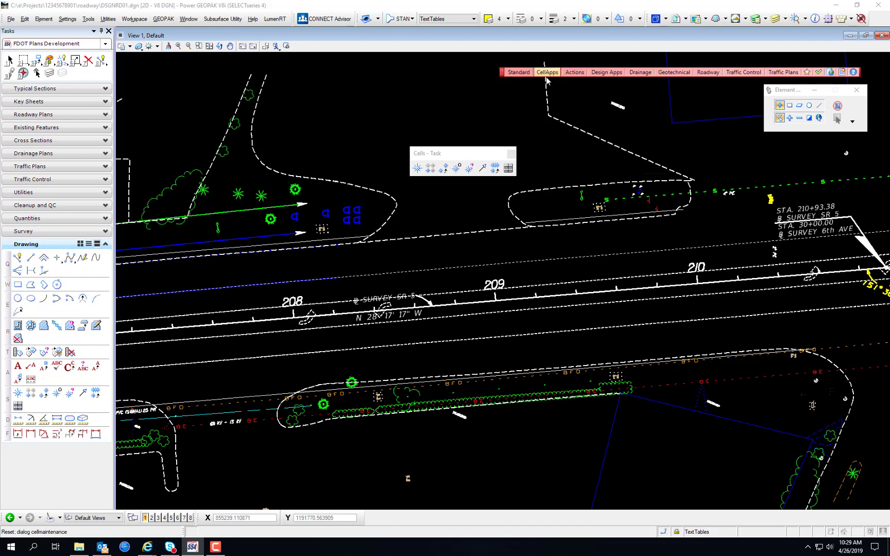
click(797, 21)
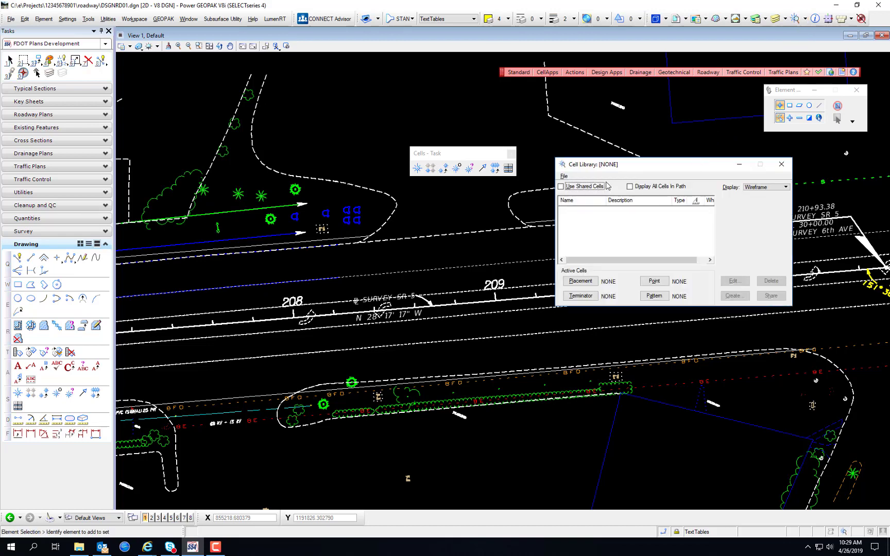
click(564, 176)
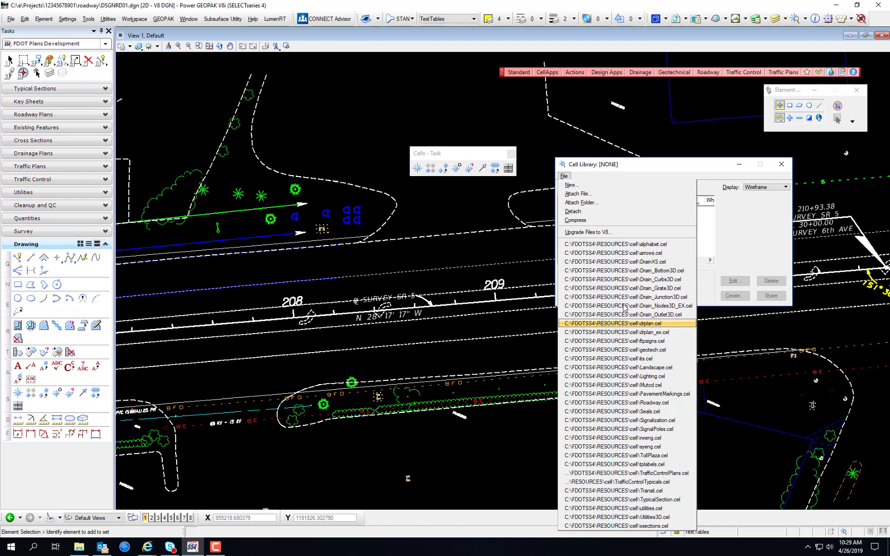
Attach the drplan.cel cell library from C:\FDOTSS4\RESOURCES\Cell.
click(578, 194)
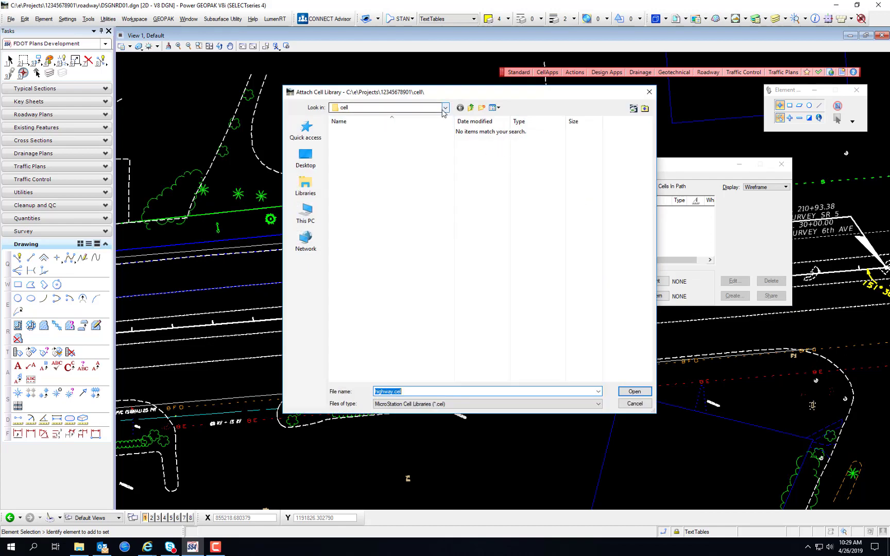
click(444, 108)
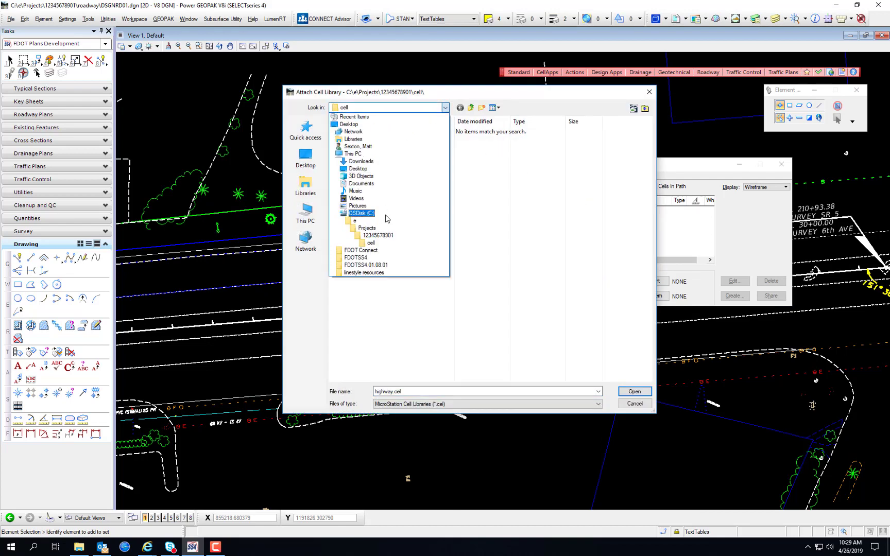
click(387, 218)
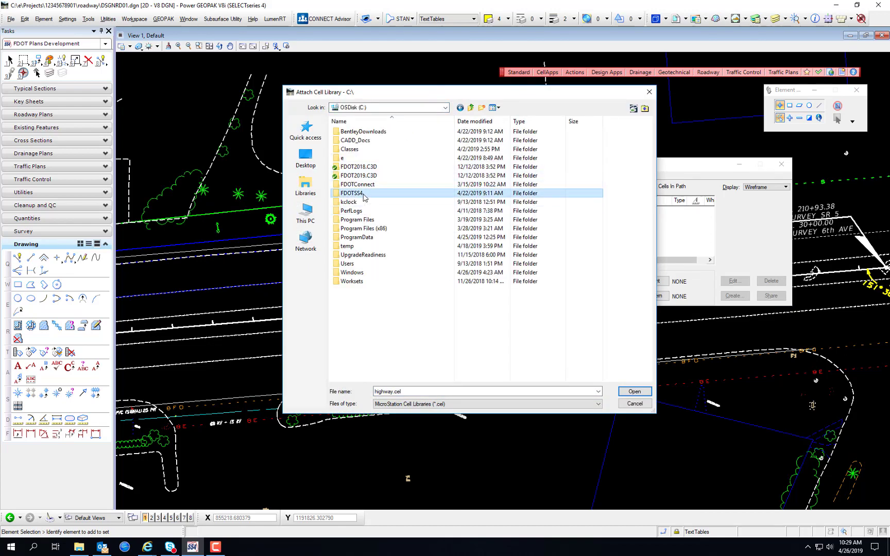
double_click(364, 197)
double_click(366, 198)
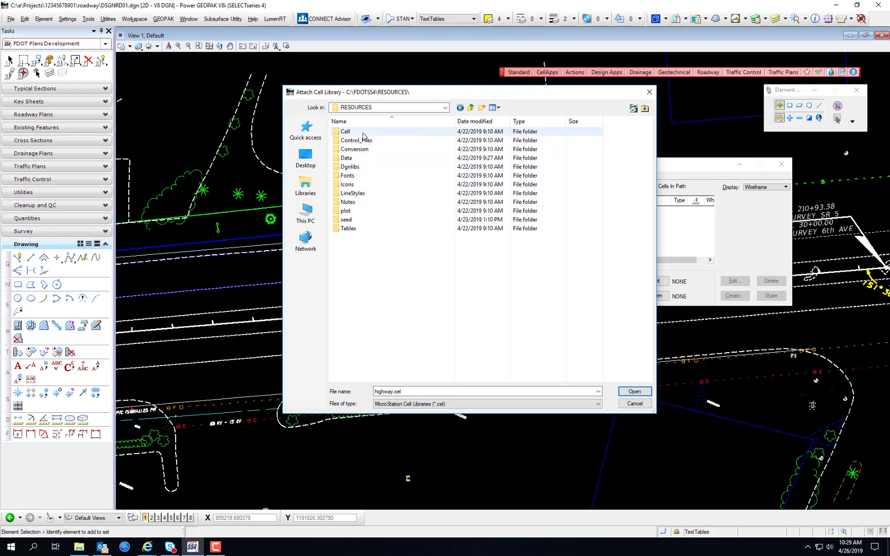
double_click(346, 132)
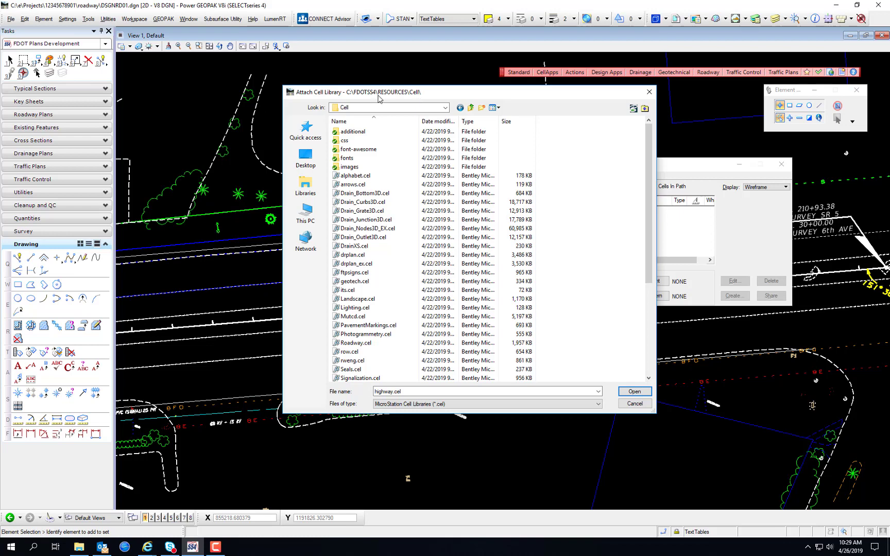
click(355, 254)
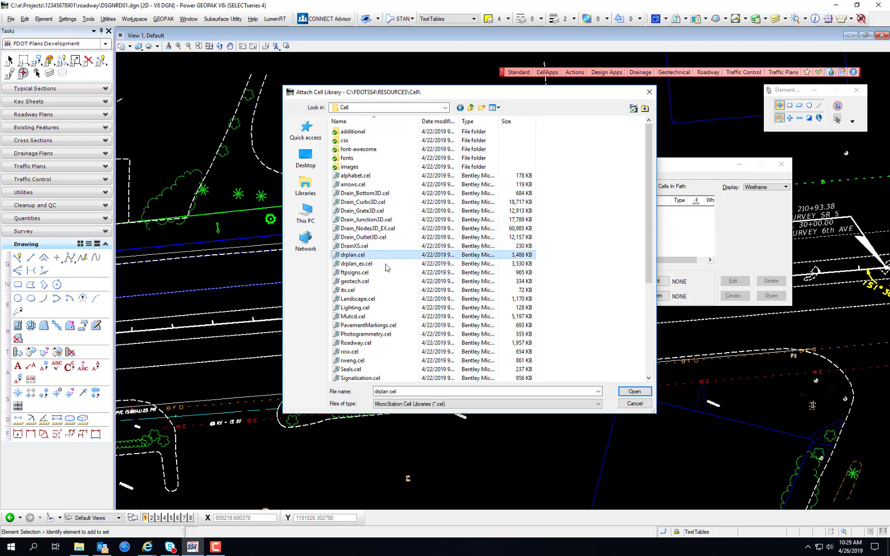
click(634, 391)
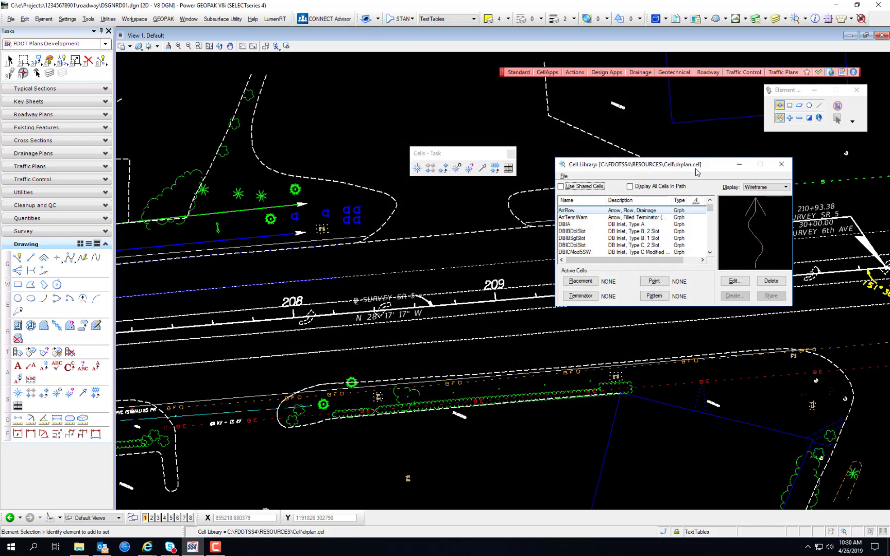
Create a new cell library named highway in the project's cell folder and close the Cell Library dialog.
mouse_move(710, 208)
mouse_down()
mouse_move(709, 227)
mouse_move(710, 207)
mouse_up()
click(564, 177)
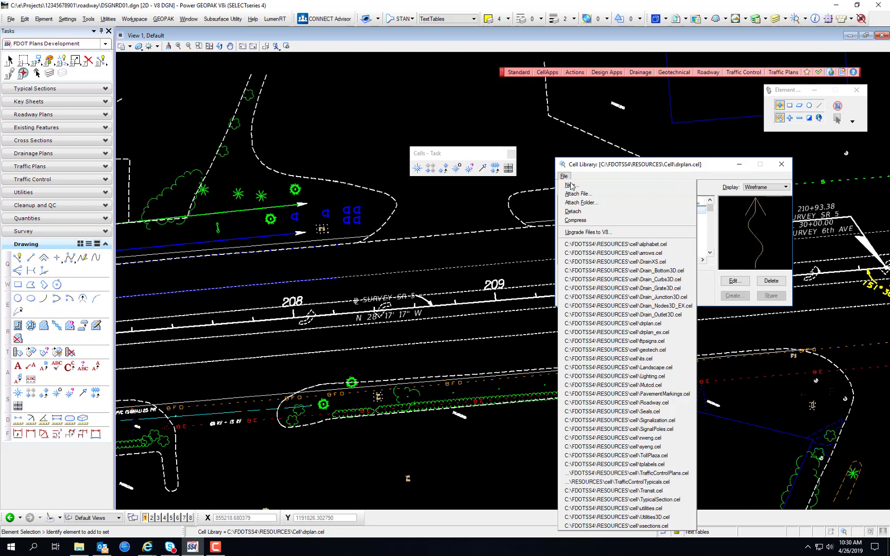
click(570, 186)
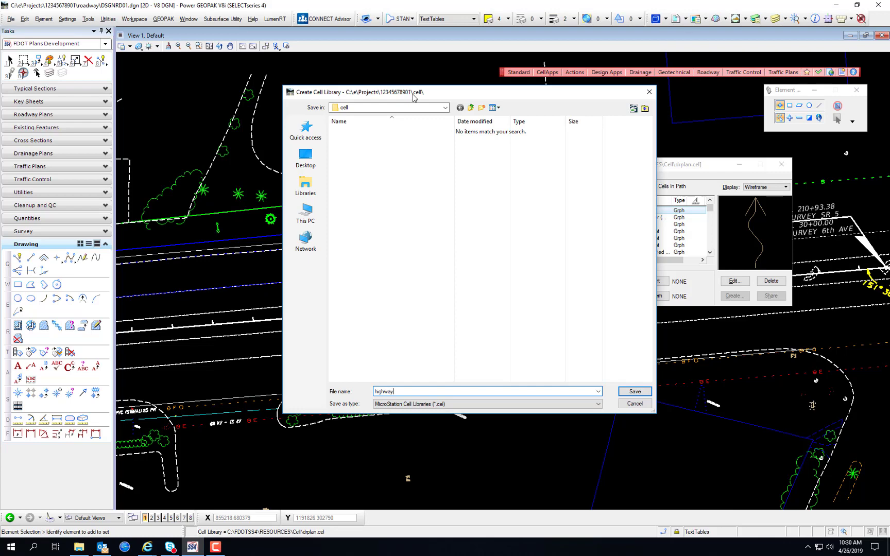
click(634, 392)
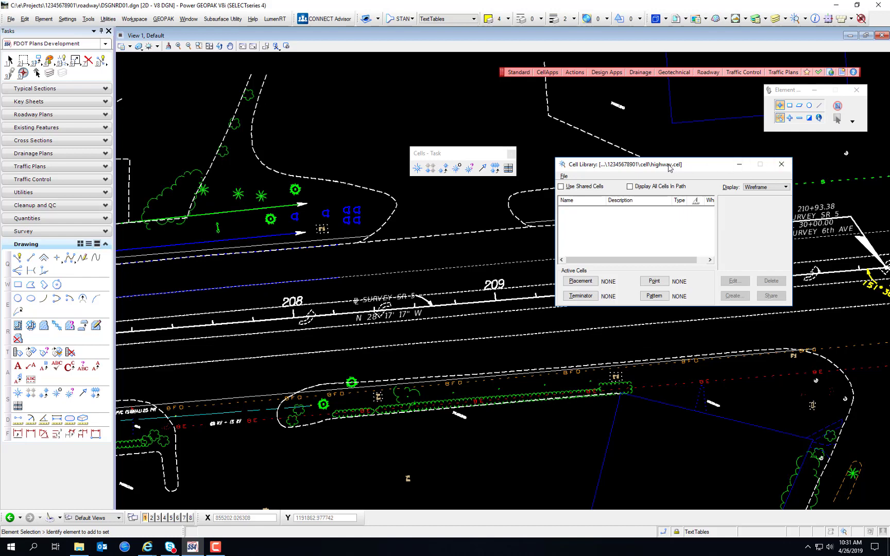
drag(669, 168, 651, 257)
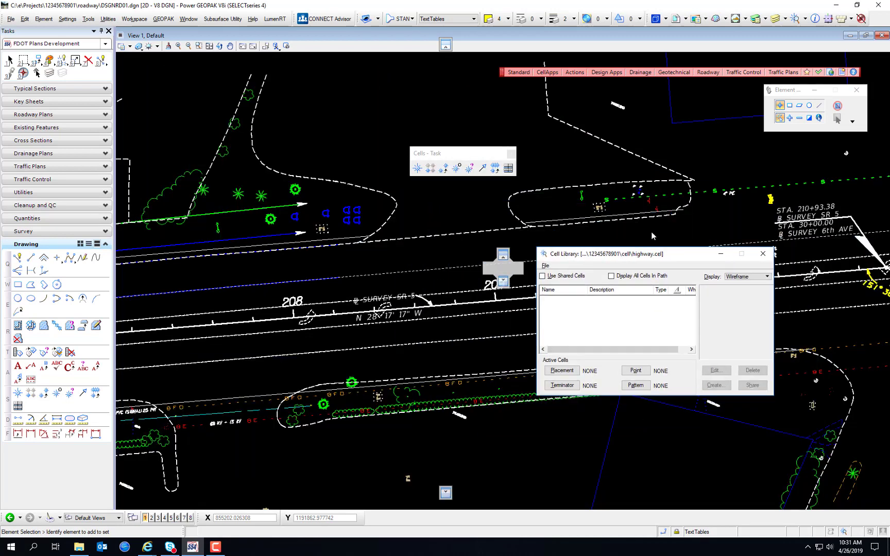
drag(731, 254, 323, 73)
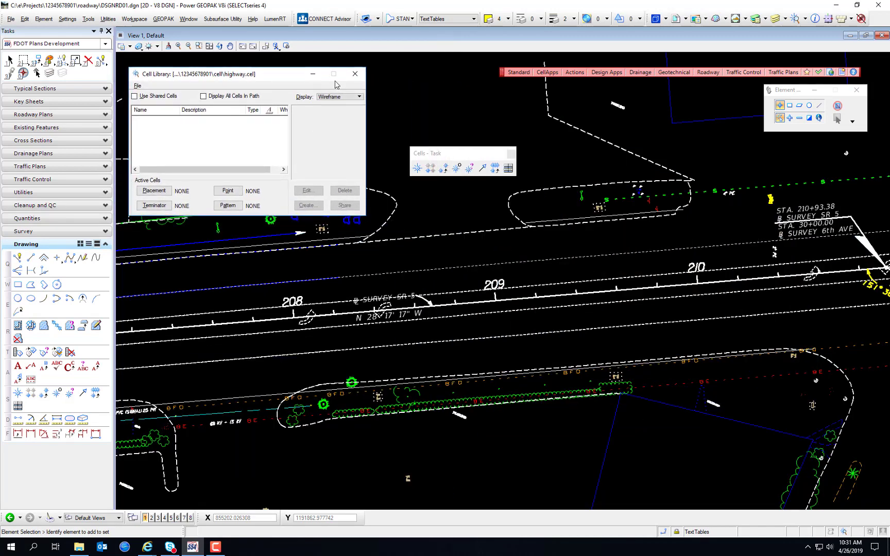
click(355, 73)
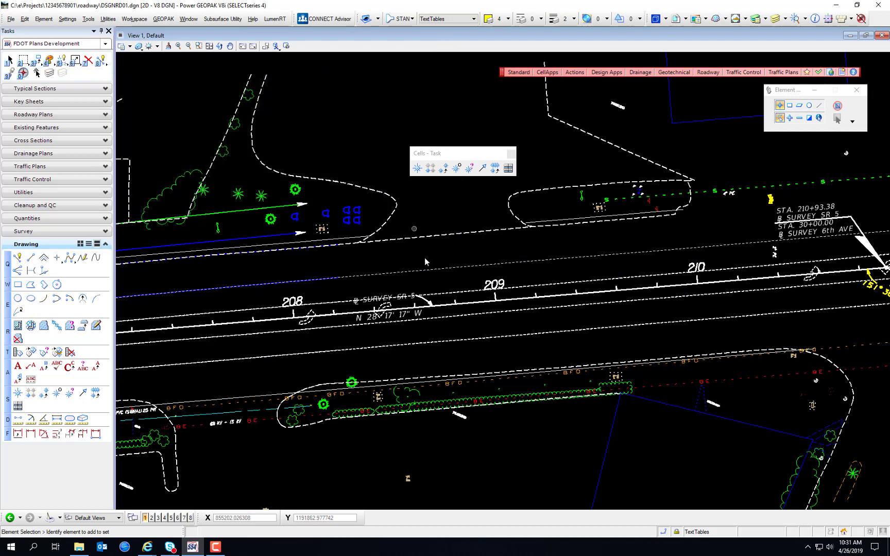
Find the text CR 11 in the drawing to locate the curb ramp, and end the search without restoring the original view.
scroll(650, 356, down, 2)
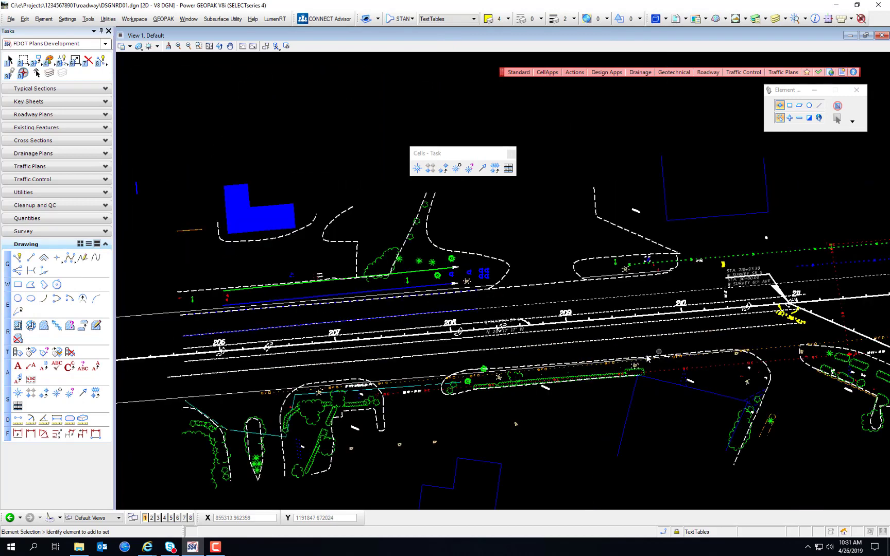
middle_drag(842, 313, 556, 344)
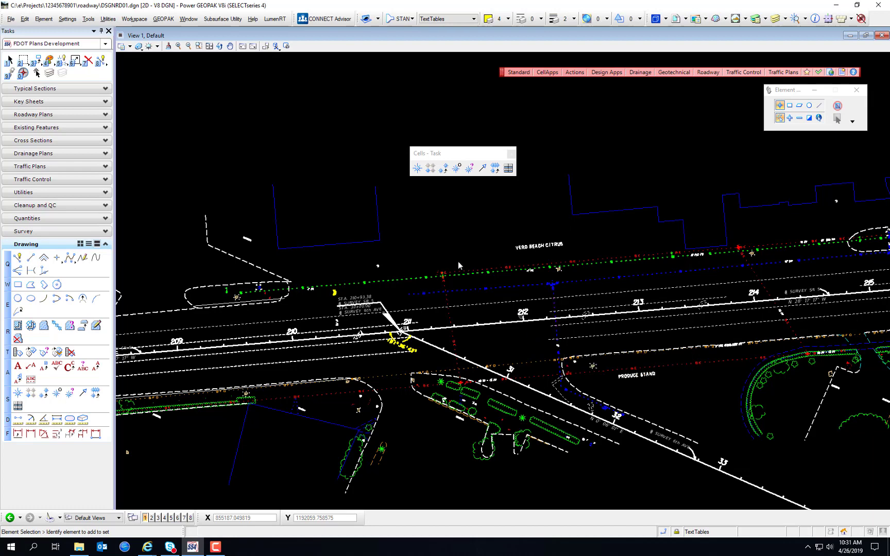
click(25, 18)
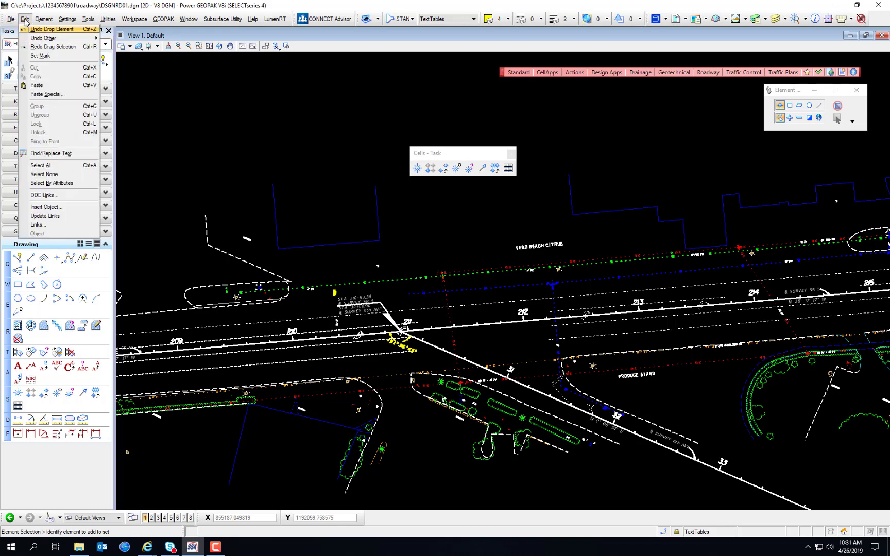
click(72, 154)
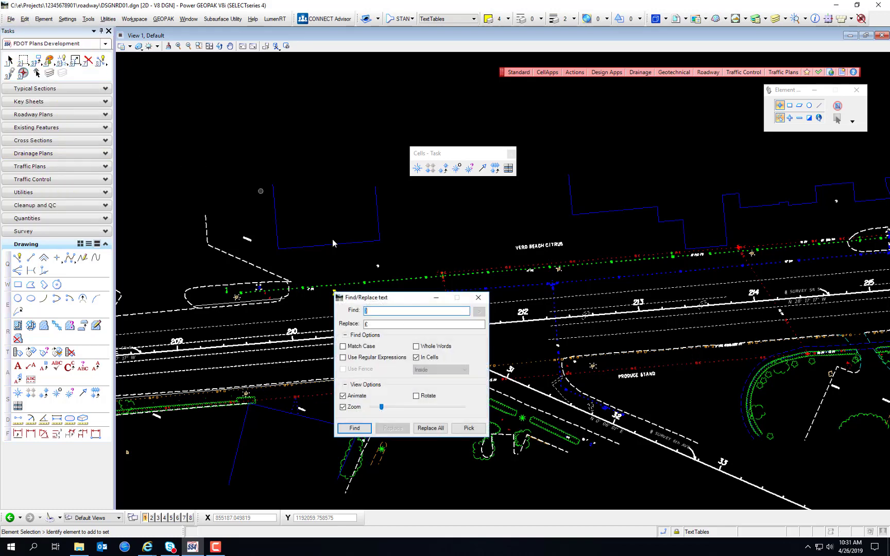
key(Tab)
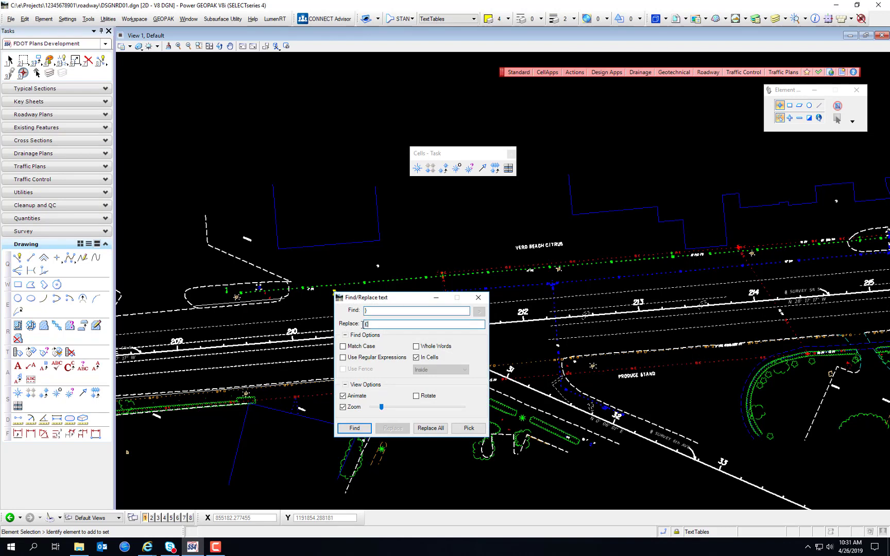
key(shift+Tab)
text(CR)
click(355, 428)
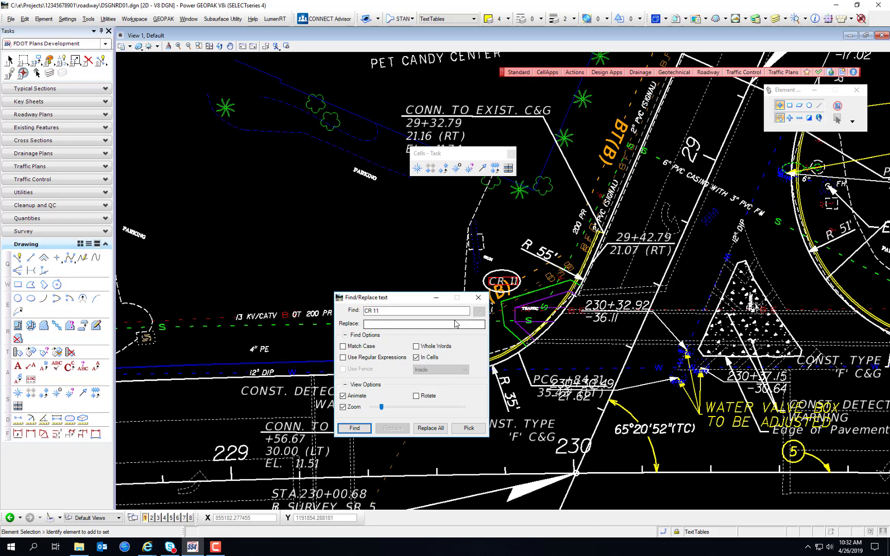
click(478, 298)
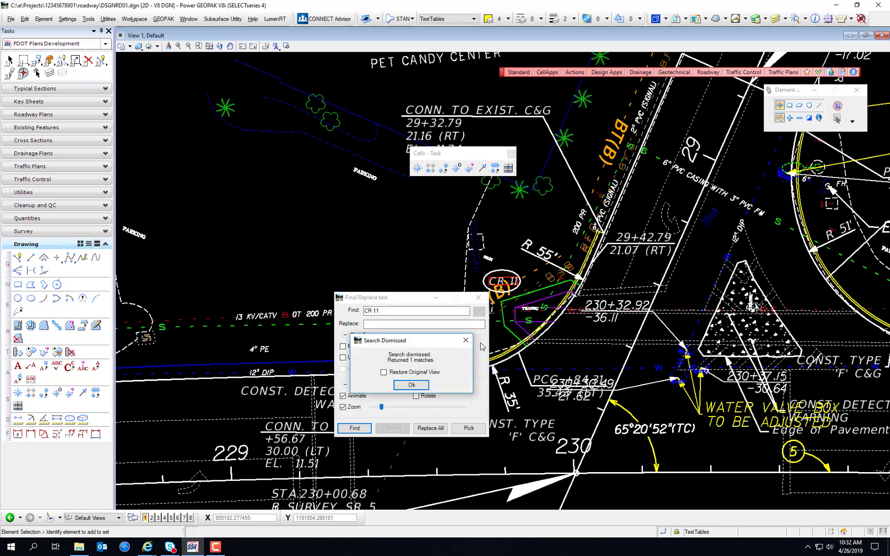
click(412, 386)
Turn off the levels of the pavement, curb, utility, label and other elements around the CR 11 curb ramp, keeping the ramp's green and purple lines.
scroll(559, 295, up, 5)
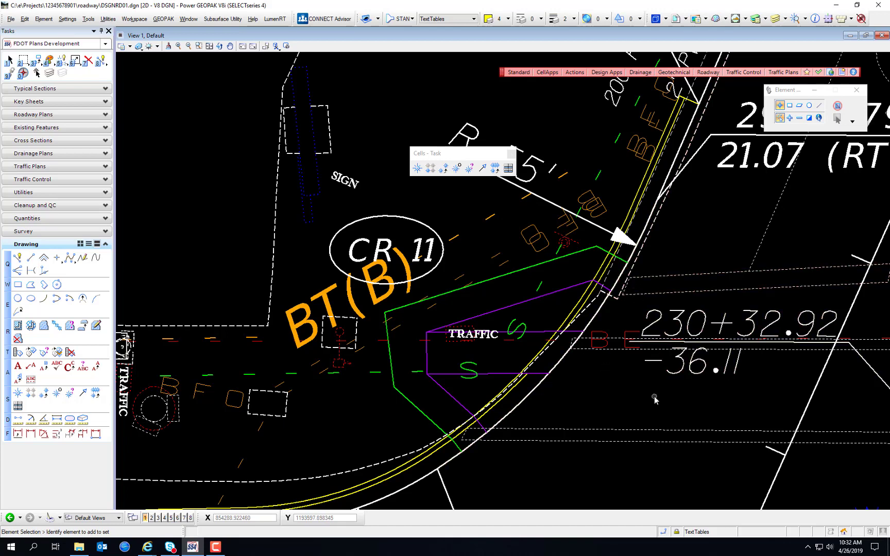
right_click(609, 394)
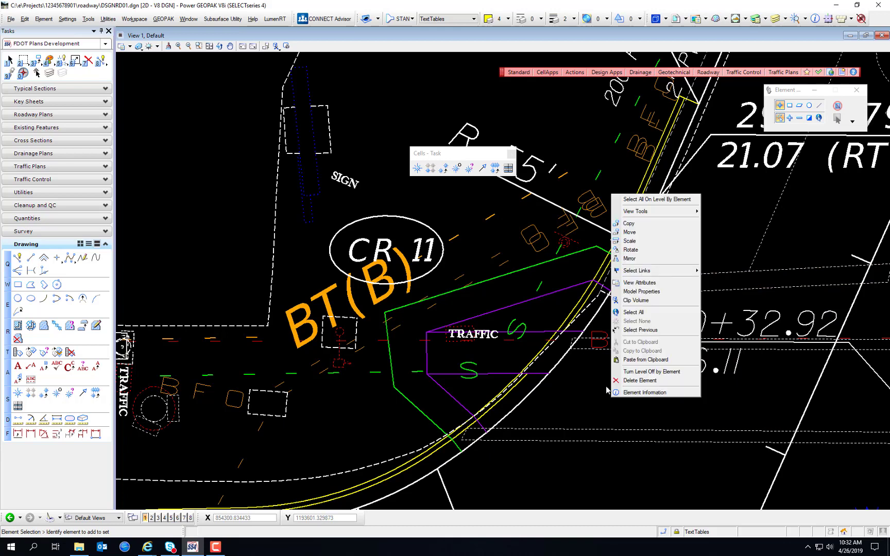
click(651, 372)
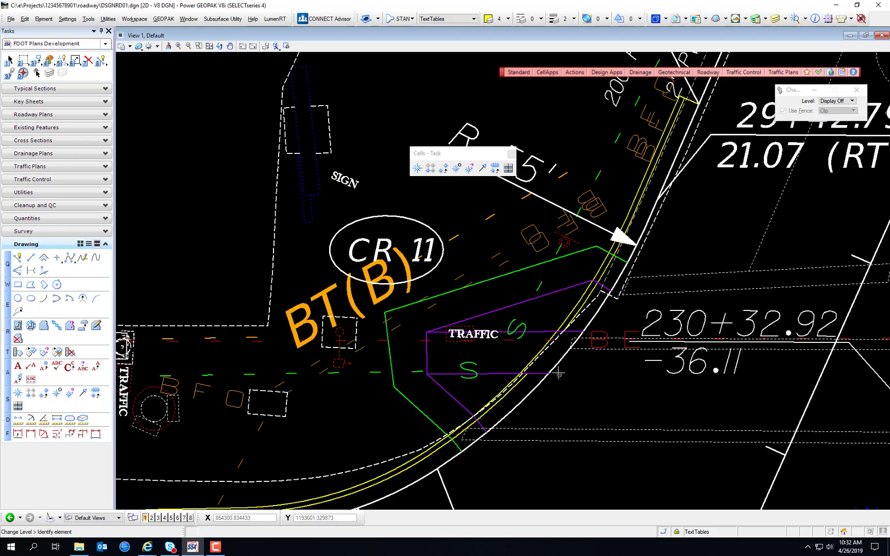
click(544, 355)
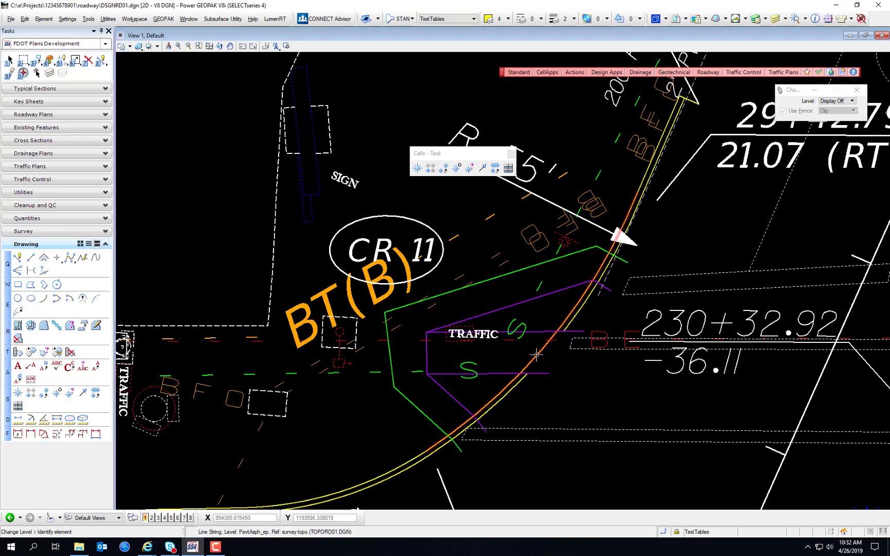
click(536, 357)
click(516, 384)
click(469, 369)
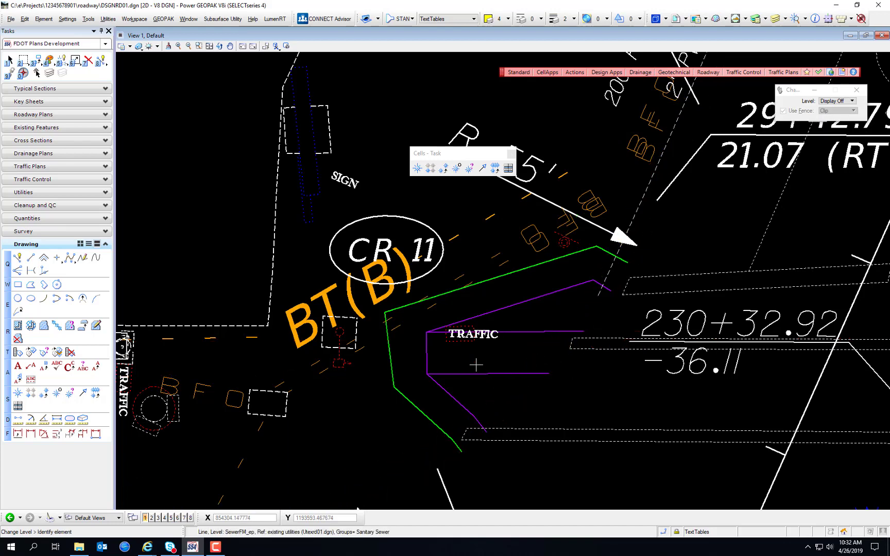
click(470, 341)
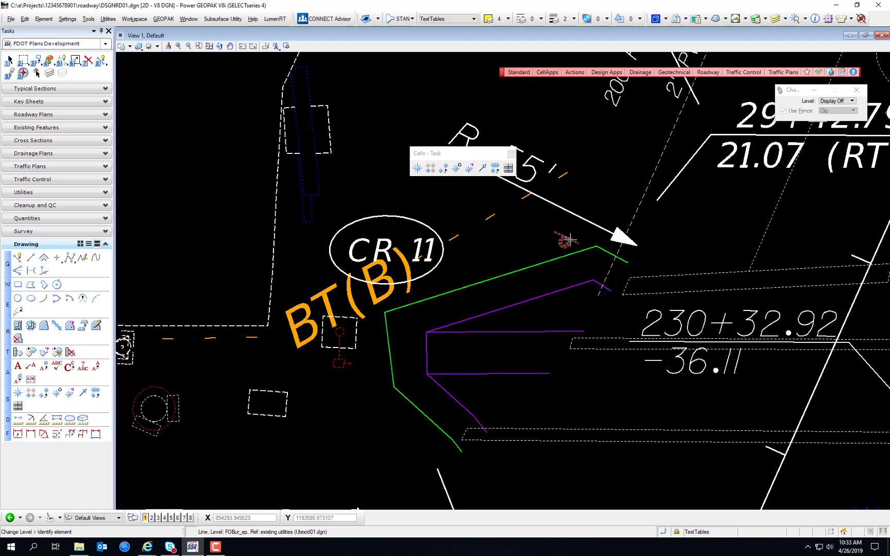
click(617, 246)
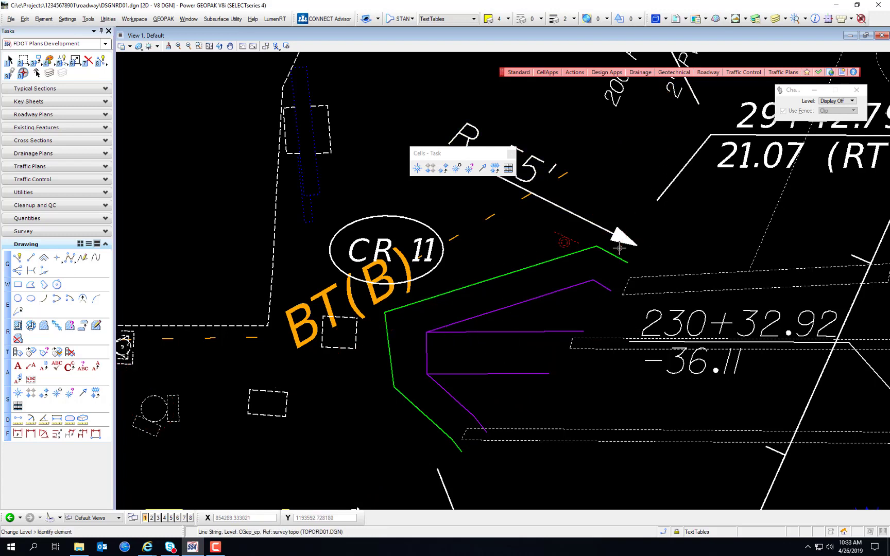
click(587, 343)
click(443, 484)
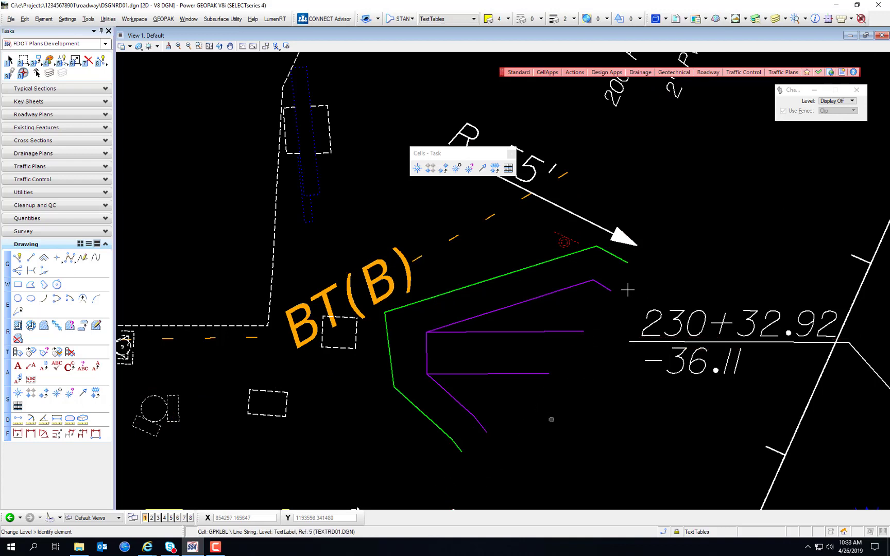
click(625, 239)
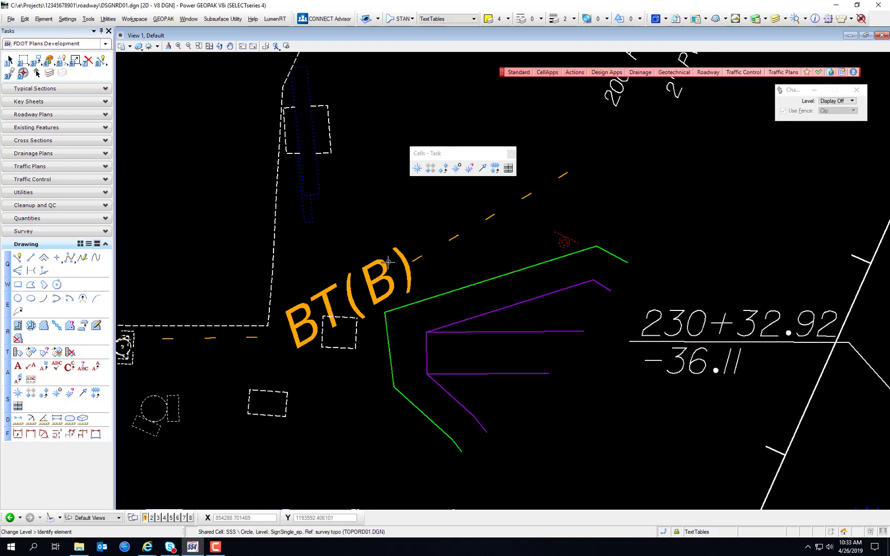
click(371, 279)
click(336, 317)
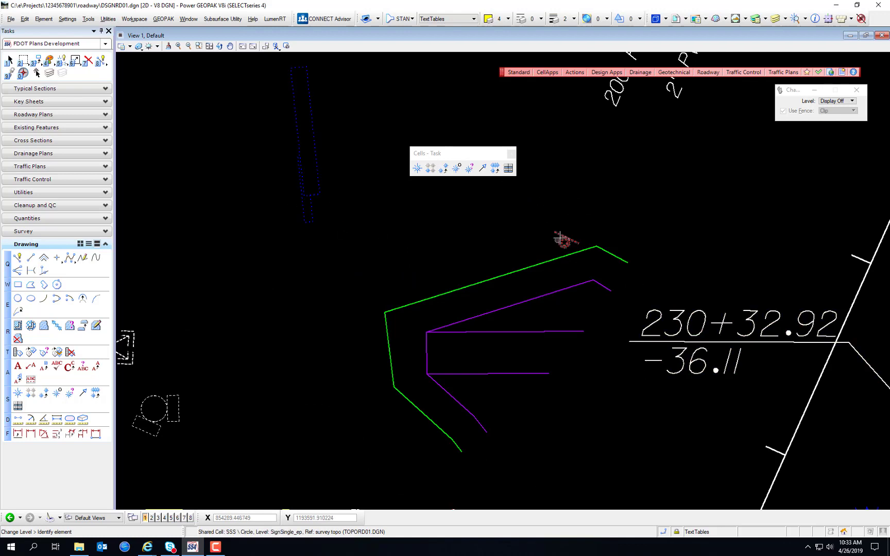
key(Escape)
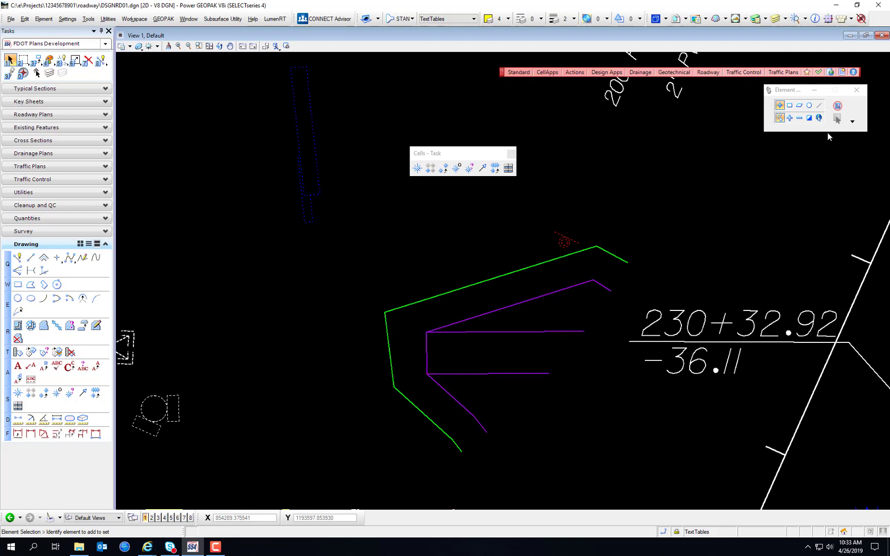
Select all twelve green SidewalkBack and purple CurbRamp lines of the curb ramp by adding them individually, and restore the default selection mode.
click(791, 120)
click(615, 256)
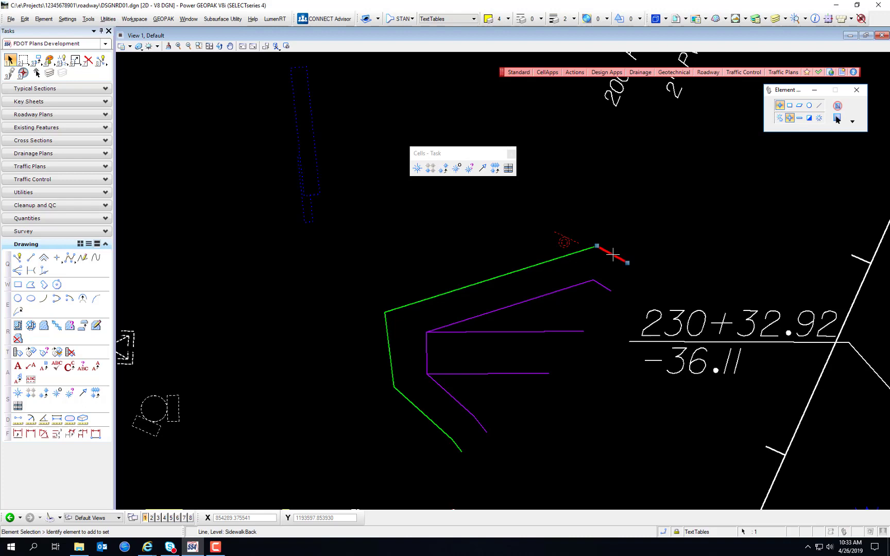
click(572, 256)
click(390, 340)
click(438, 329)
click(426, 355)
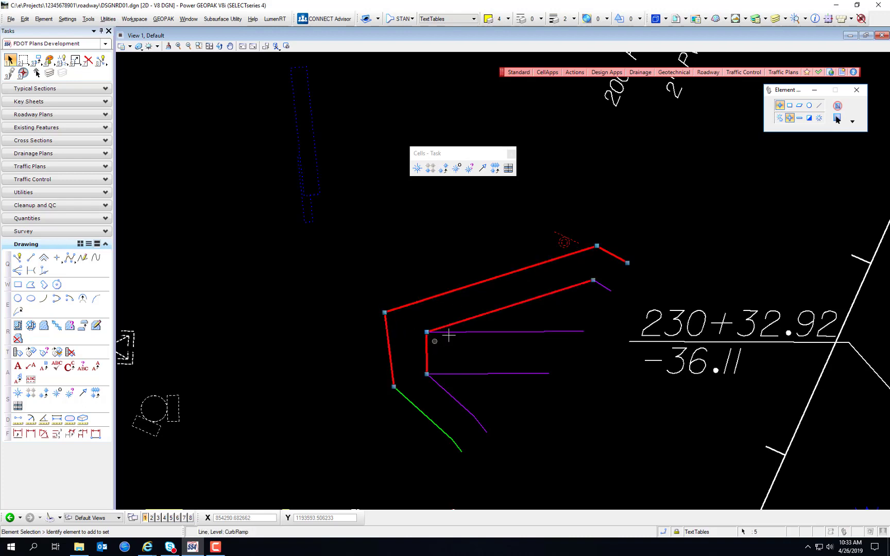
click(448, 332)
click(449, 374)
click(443, 389)
click(417, 409)
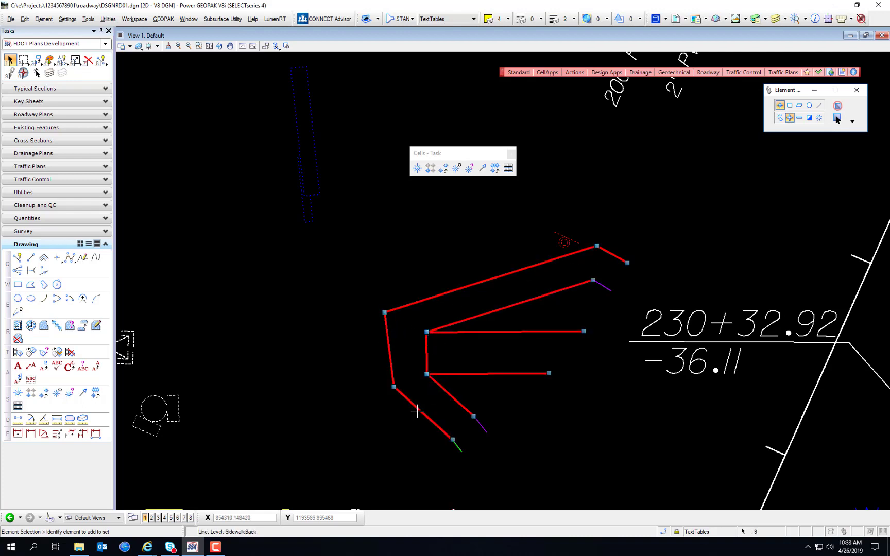
click(457, 446)
click(481, 425)
click(603, 286)
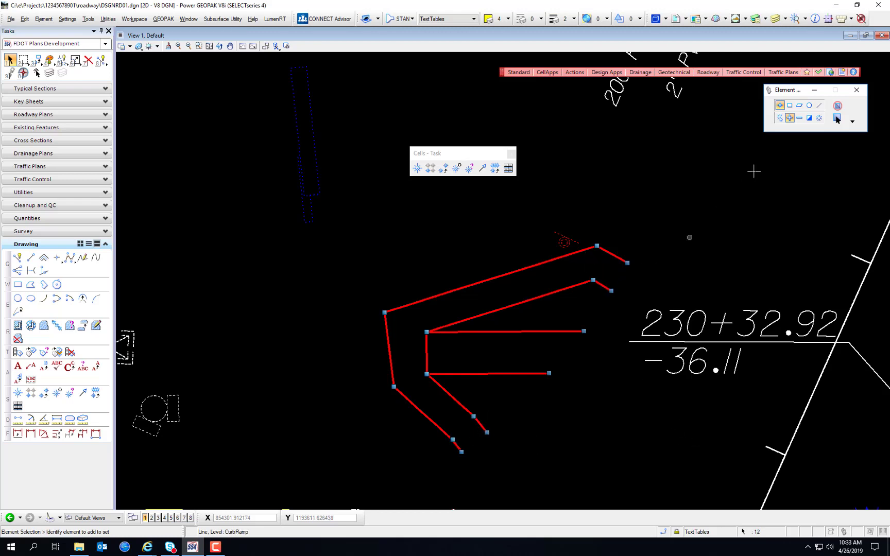
click(780, 118)
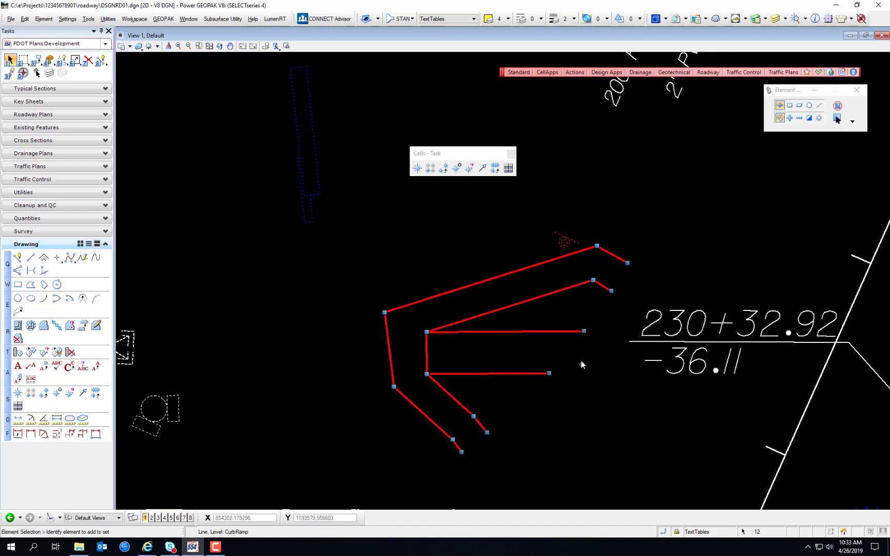
Open the Cell Library and define the cell origin at the free end of the ramp's upper horizontal line.
click(796, 20)
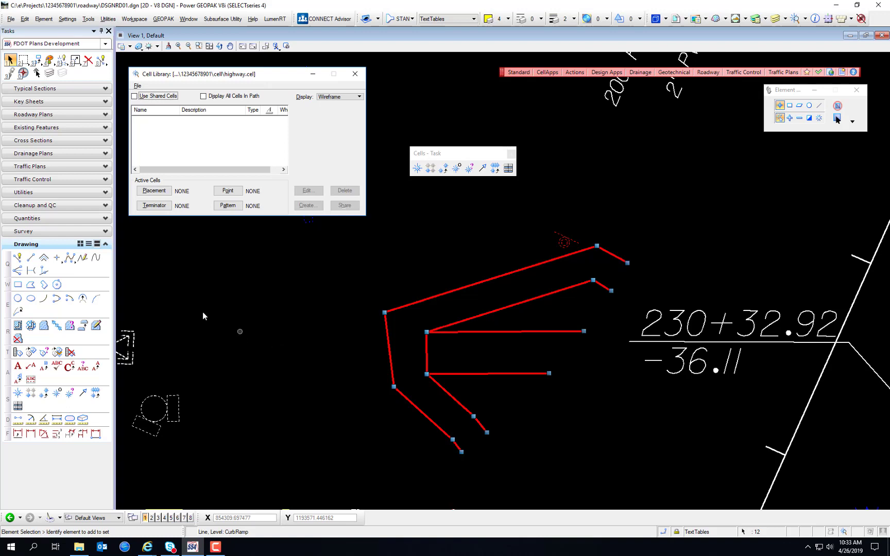
click(456, 168)
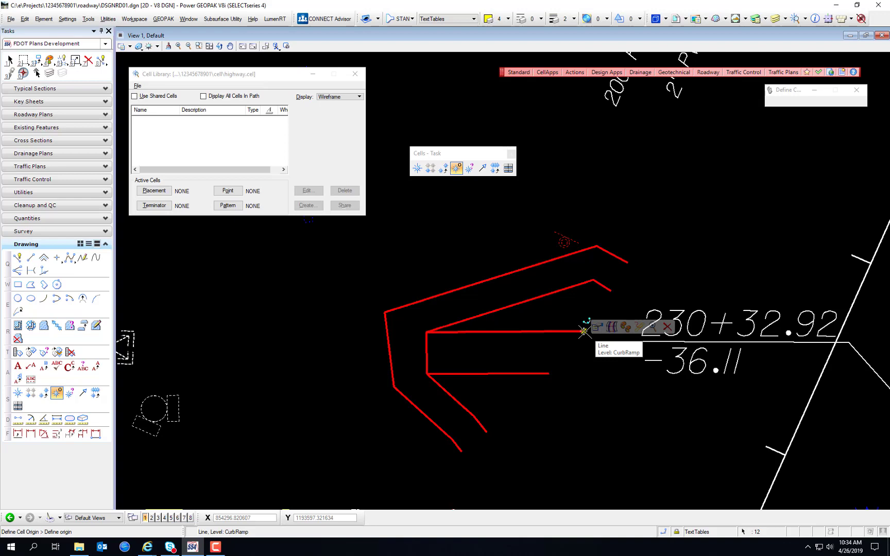
click(584, 331)
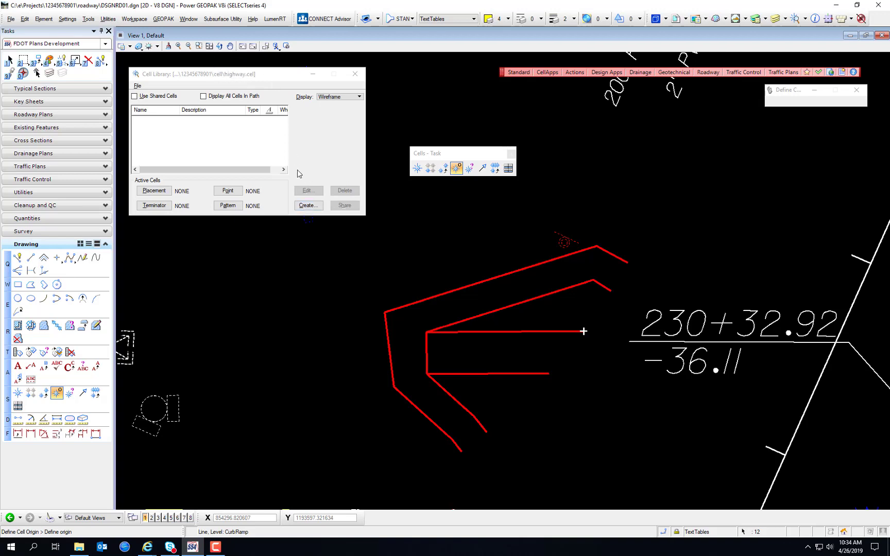
Create a graphic cell named CURBCUT with the description Curbcut Ramp 11 from the selected ramp lines.
click(308, 205)
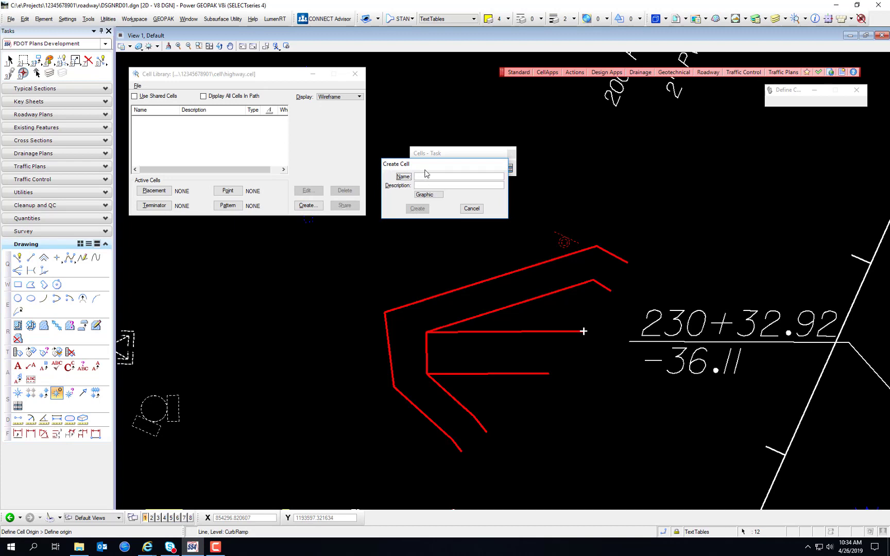
text(CURBCUT)
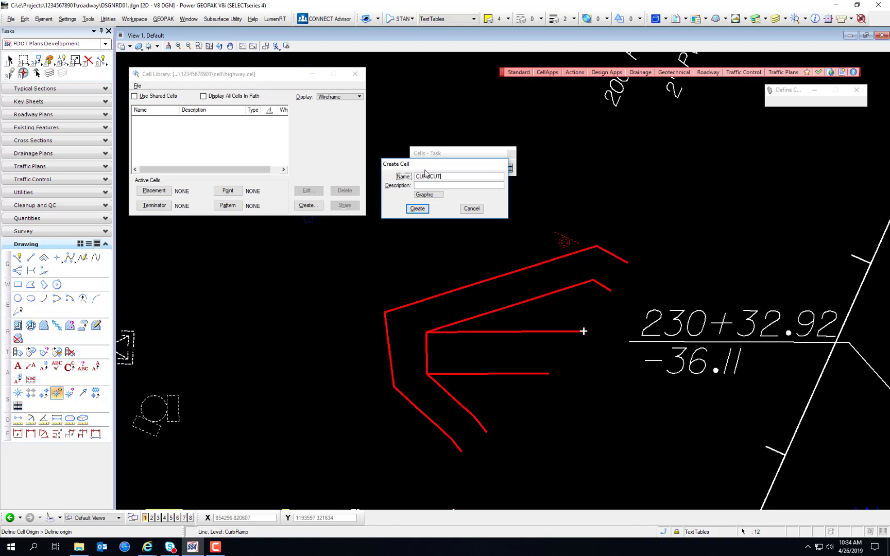
key(Tab)
text(Curbcut Ramp 11)
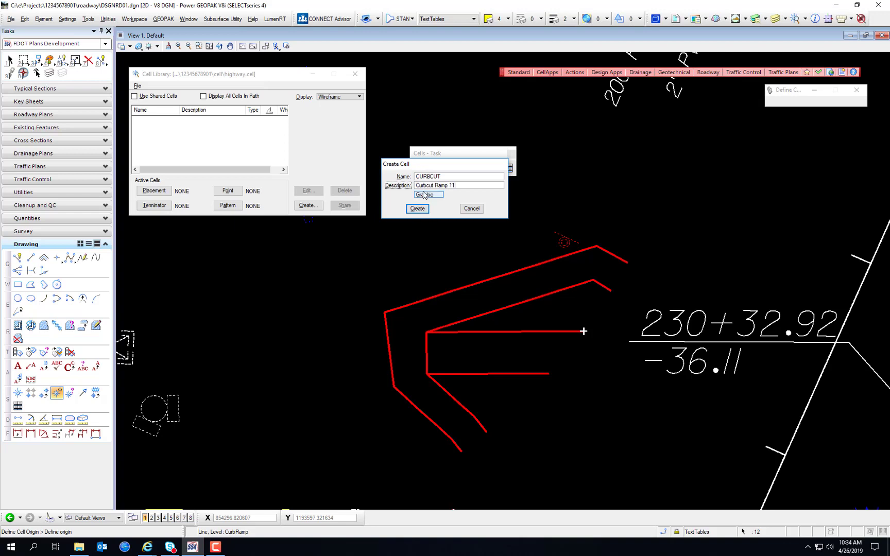
click(418, 210)
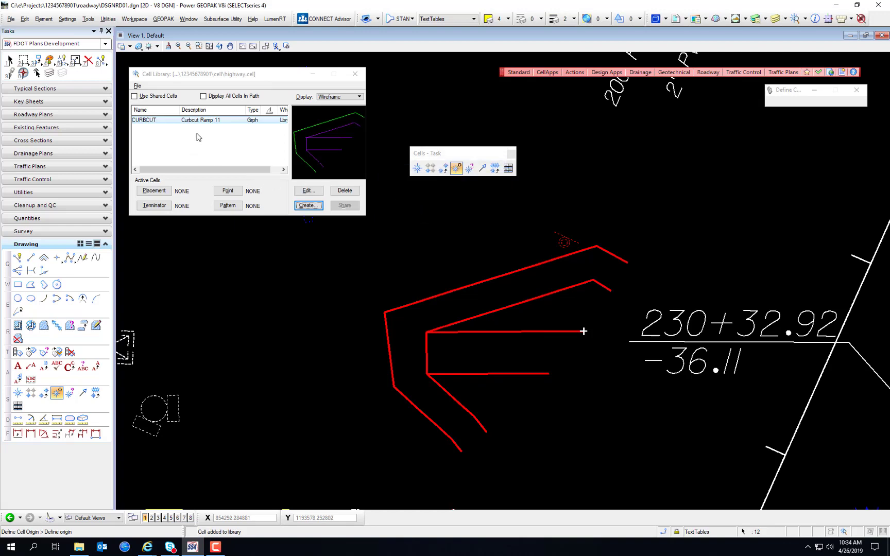
Place three instances of the CURBCUT cell in the empty area above the office buildings and inspect a placed copy.
double_click(165, 122)
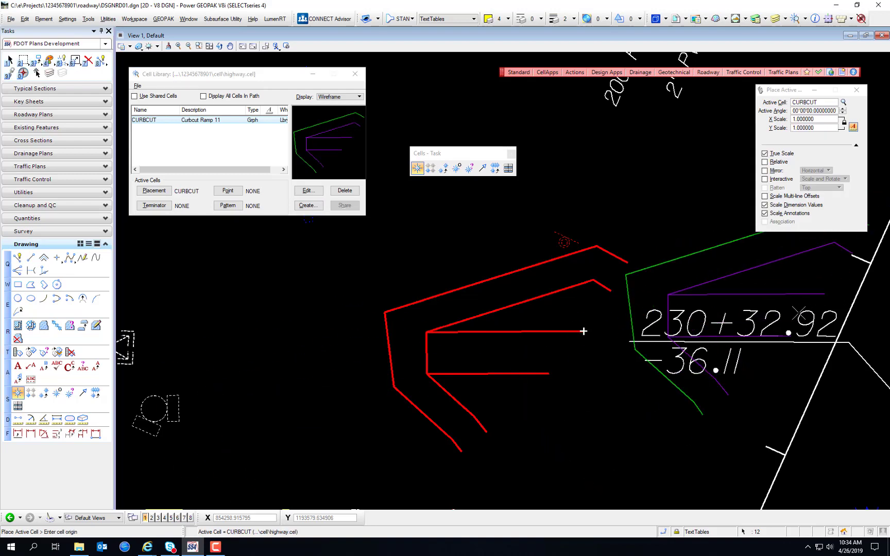
scroll(799, 302, down, 6)
click(649, 117)
click(691, 155)
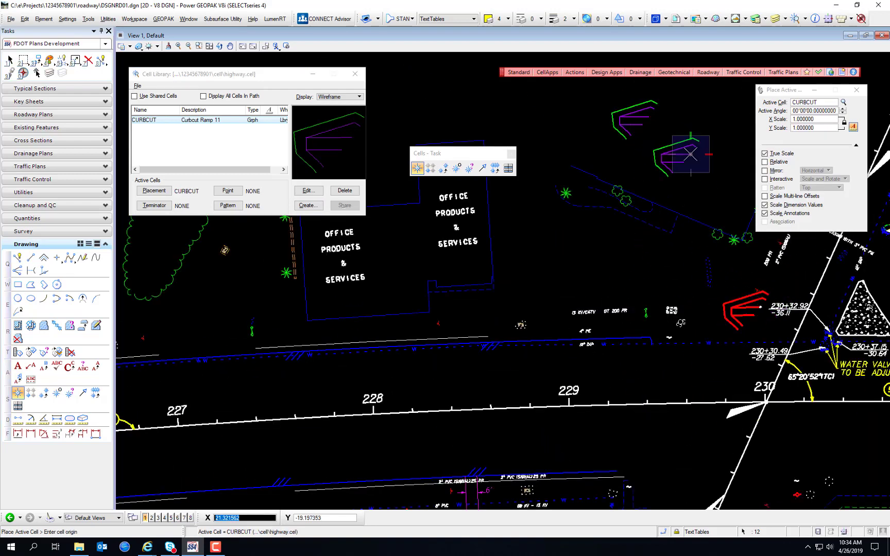
click(563, 108)
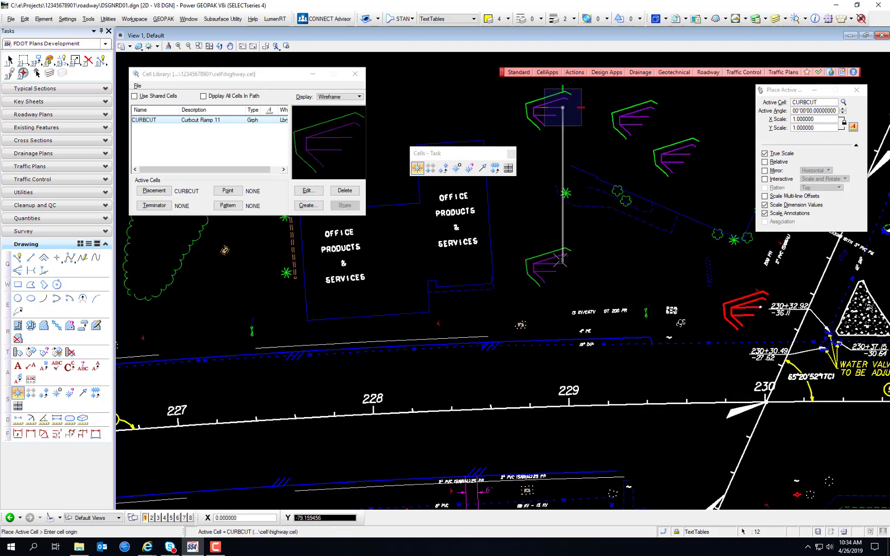
key(Escape)
click(561, 110)
scroll(562, 110, up, 4)
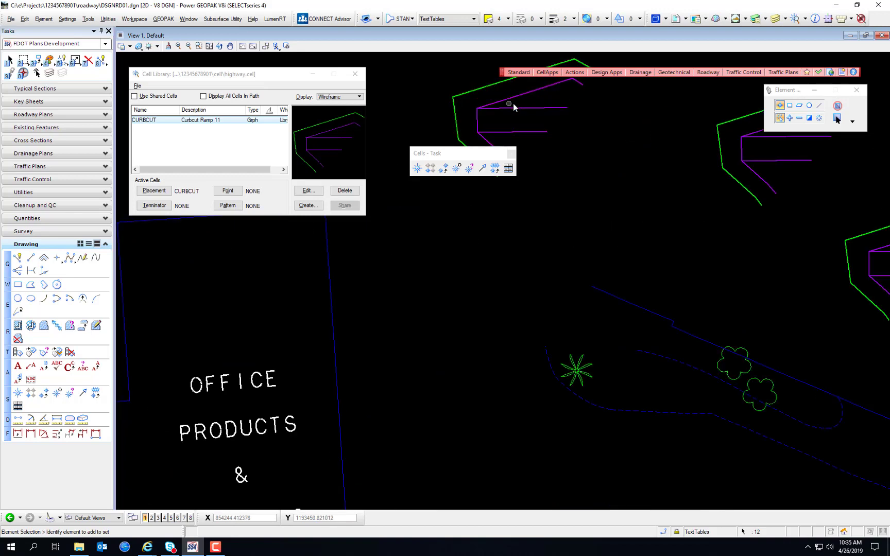
scroll(614, 312, down, 4)
mouse_move(721, 450)
middle_down()
mouse_move(627, 278)
mouse_move(549, 311)
middle_up()
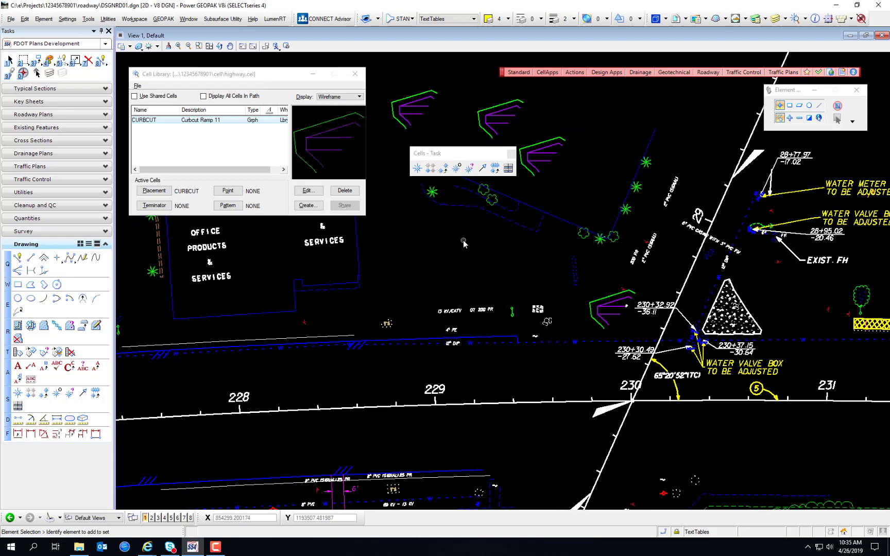
Open the CURBCUT cell of highway.cel for editing and close the Cell Library.
right_click(148, 125)
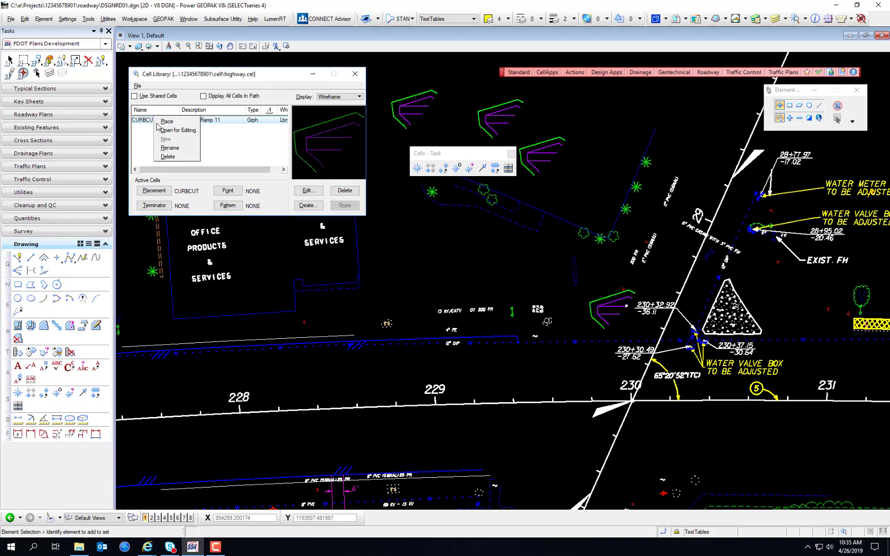
click(176, 131)
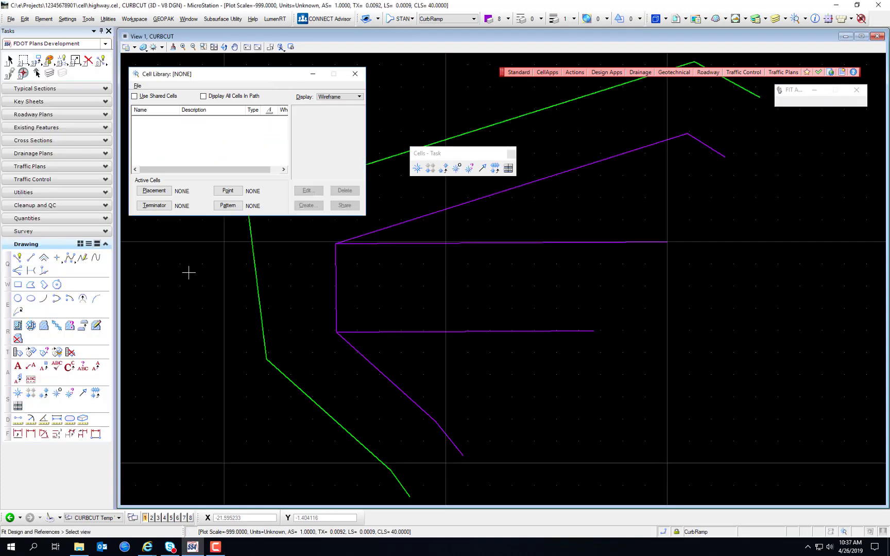
click(360, 75)
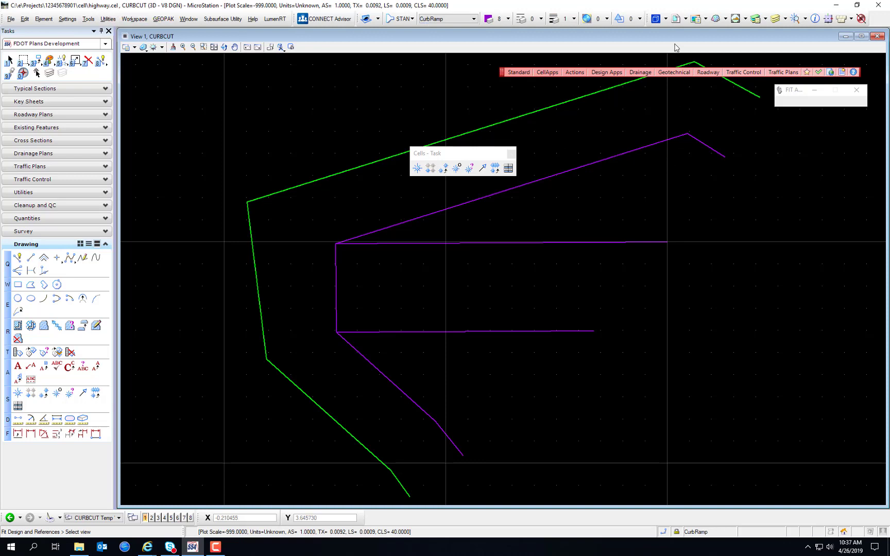
Copy the CURBCUT model as CURBCUT 12 with the description Curbcut Ramp 12.
click(666, 20)
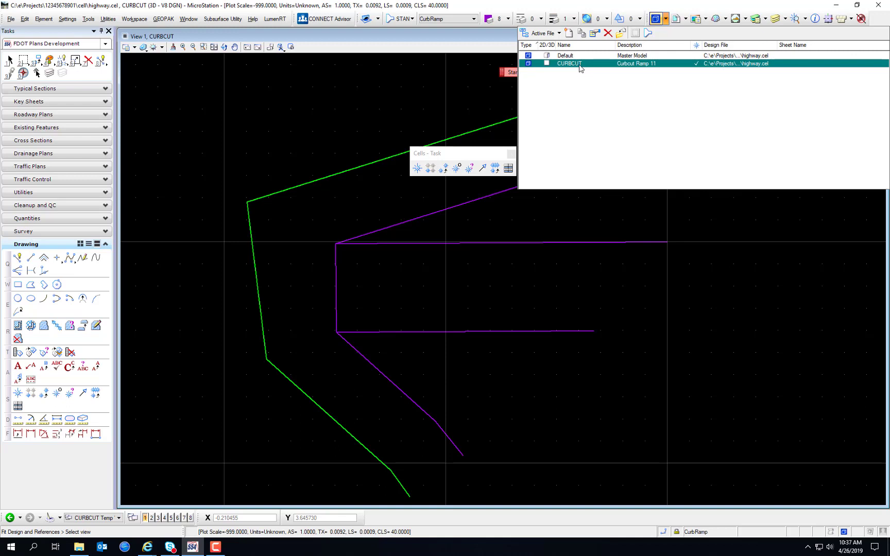
click(140, 37)
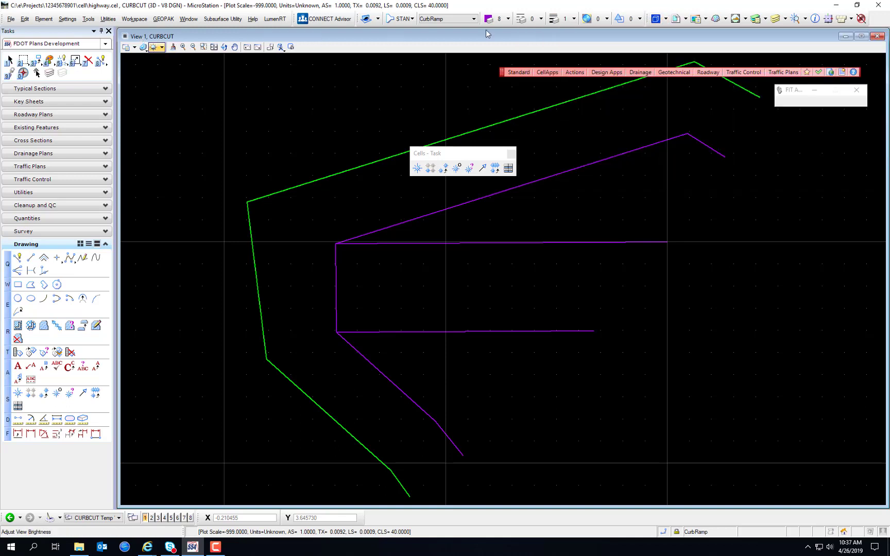
click(655, 19)
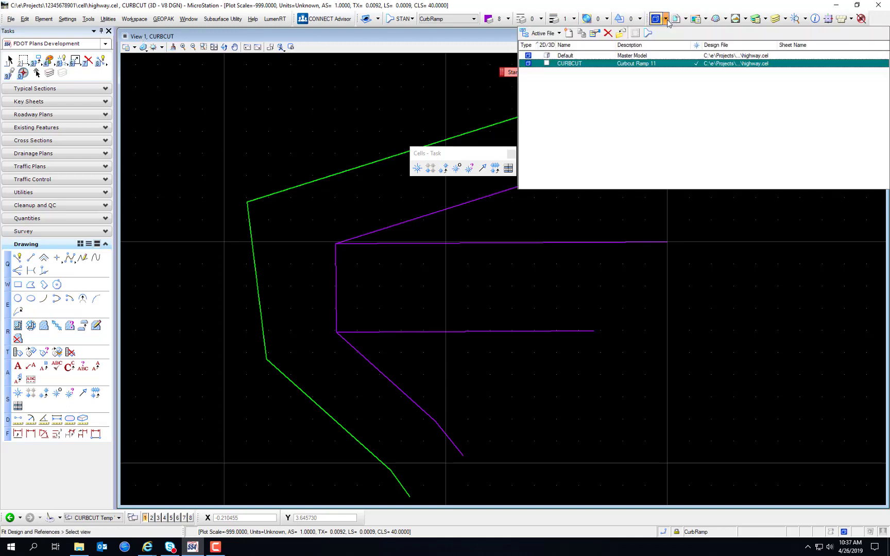
right_click(582, 68)
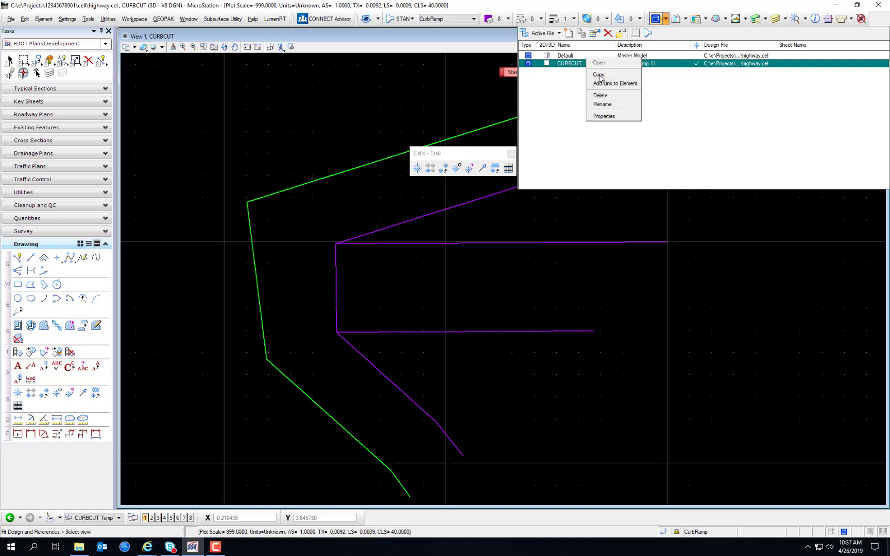
click(599, 75)
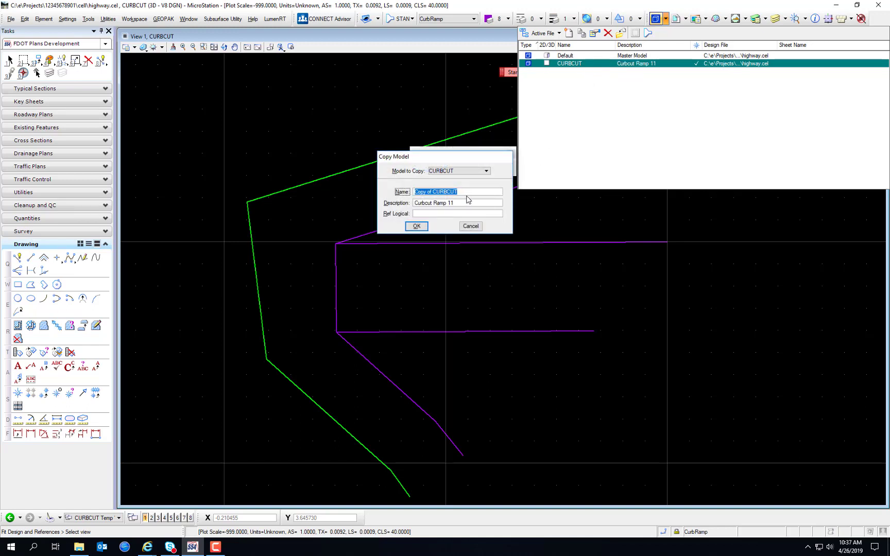
text(Cu)
key(Tab)
key(End)
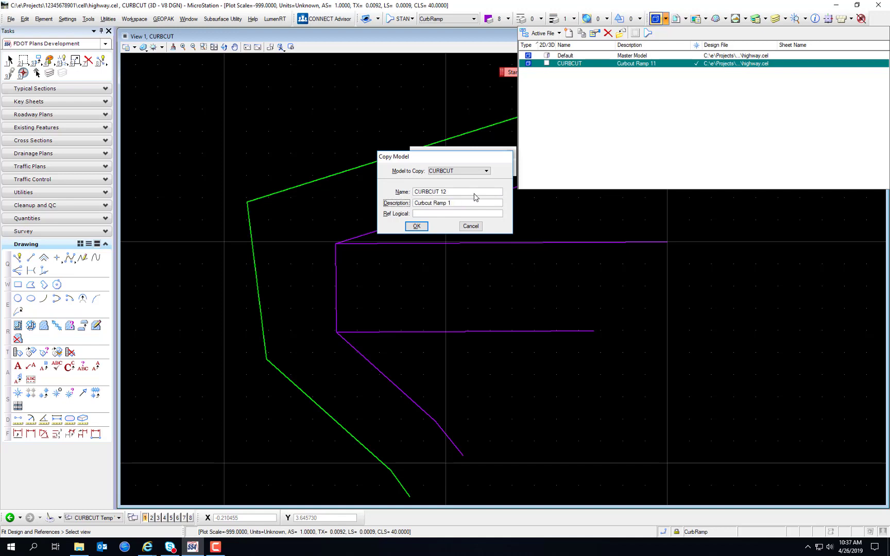
click(417, 226)
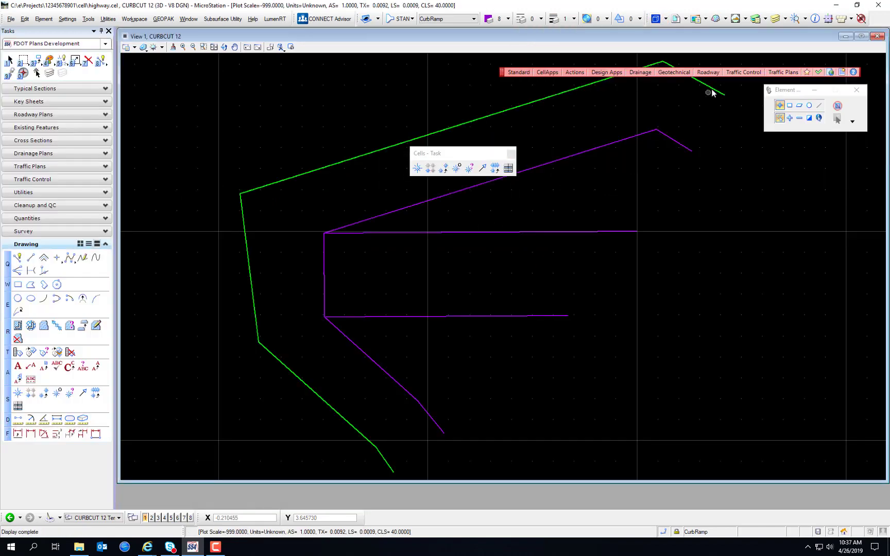
With Modify Element and the Grid lock on, swing the short end segment of the upper green SidewalkBack line upward.
click(74, 60)
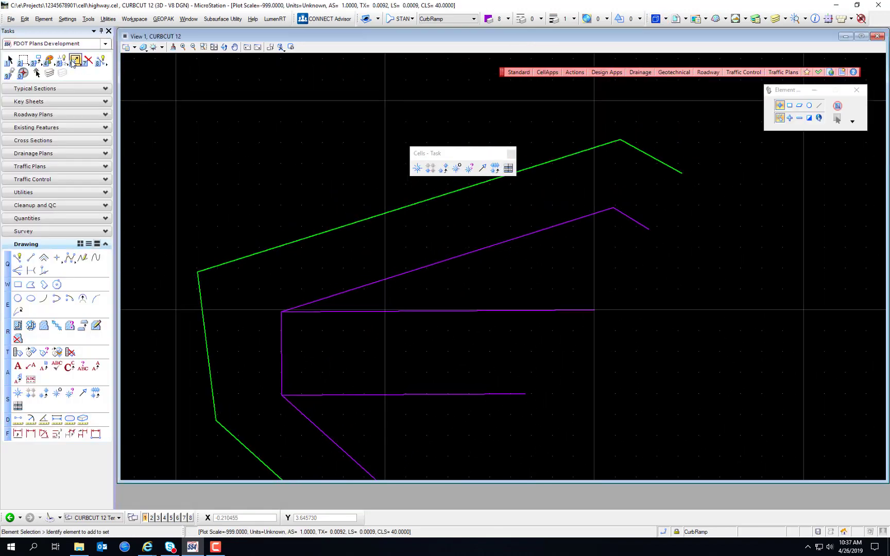
click(682, 173)
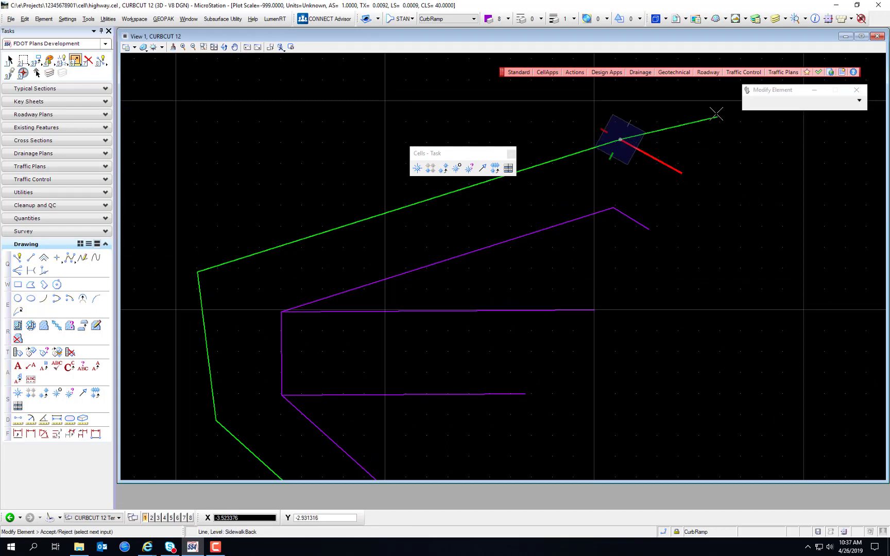
click(674, 533)
click(698, 439)
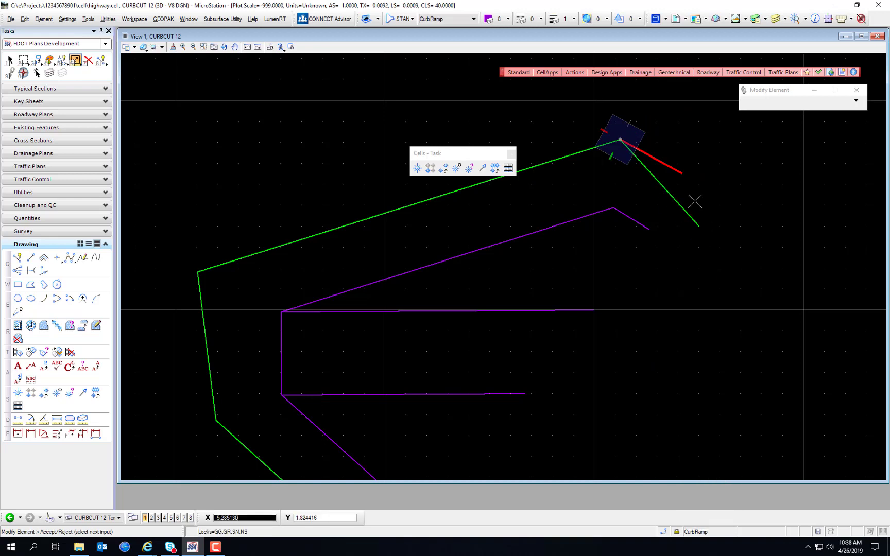
click(695, 83)
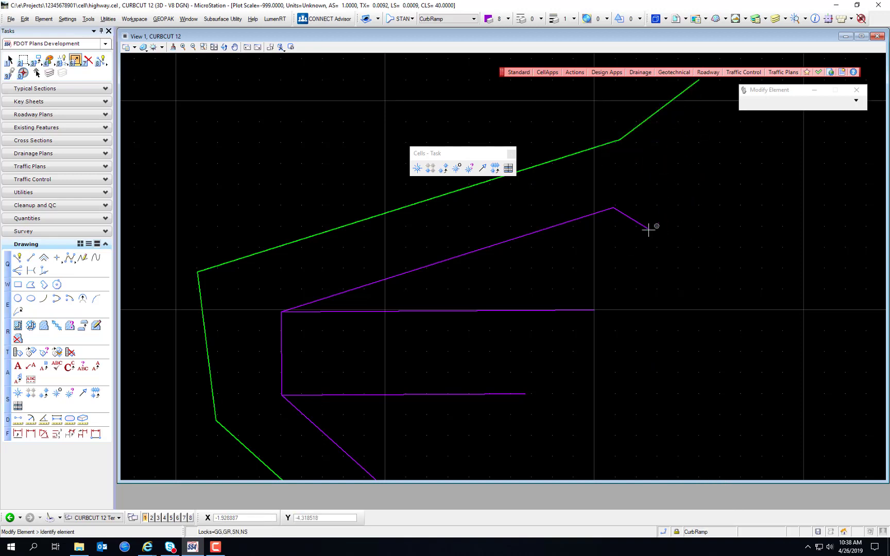
Swing the short end segment of the upper purple CurbRamp line upward, turning the Grid lock off for picking and on for placement.
click(676, 532)
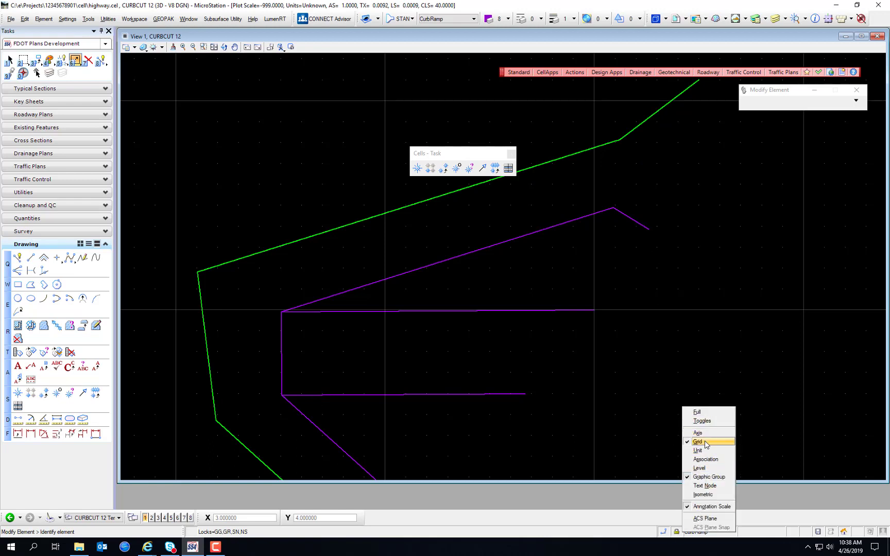
click(706, 436)
click(649, 228)
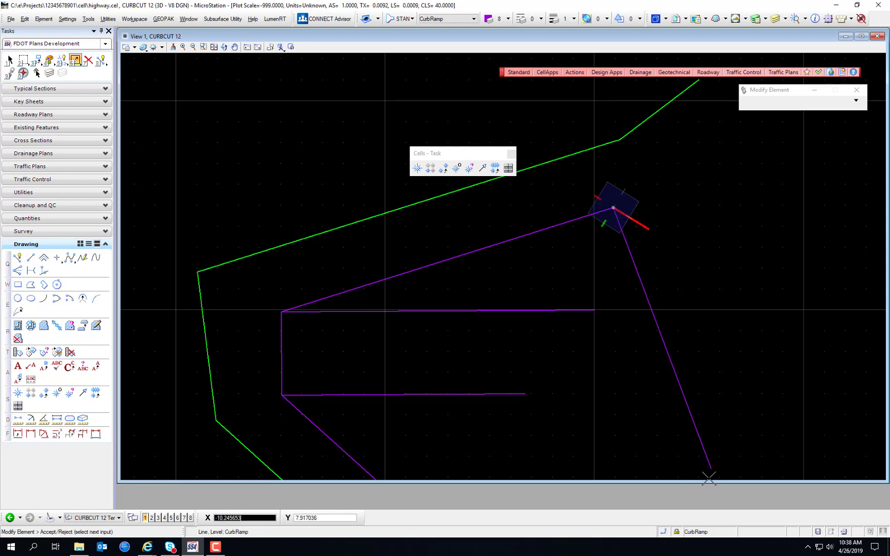
click(676, 532)
click(707, 437)
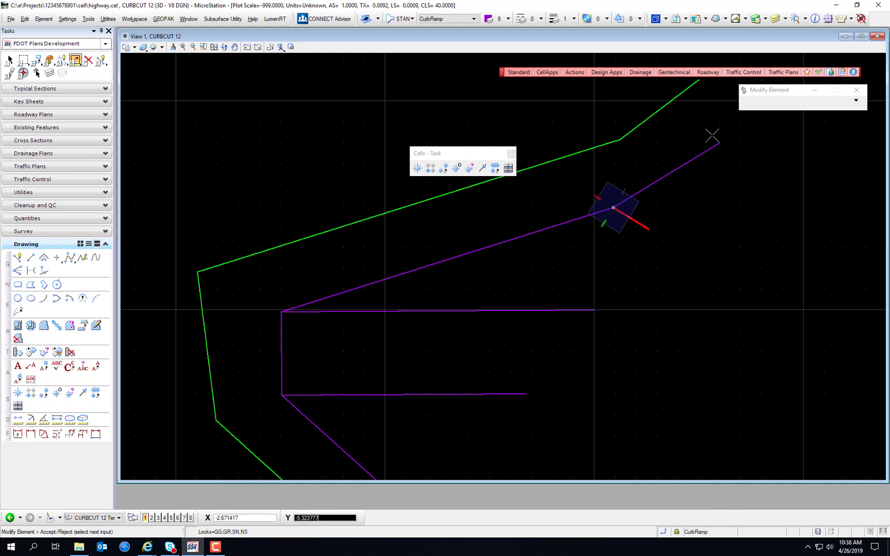
click(725, 121)
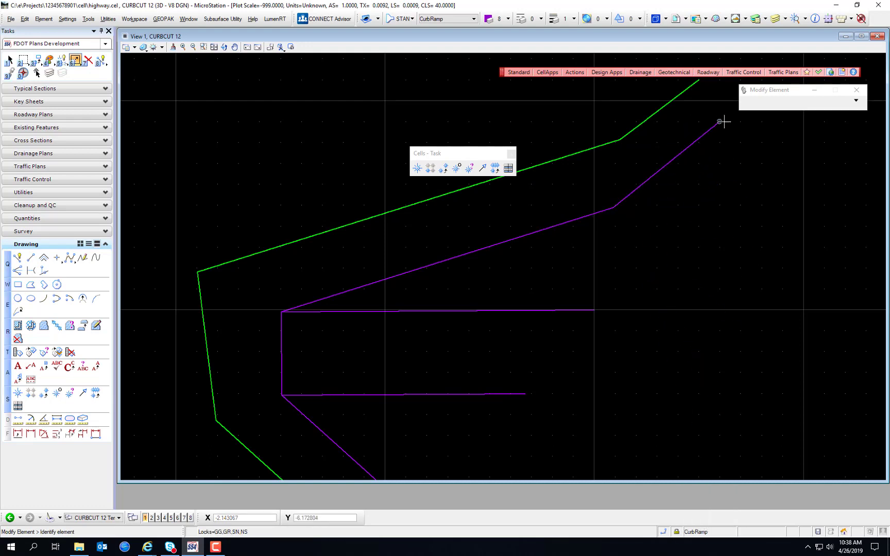
Extend the lower horizontal purple CurbRamp line until its free end aligns with the end of the upper horizontal line.
middle_drag(606, 417, 625, 280)
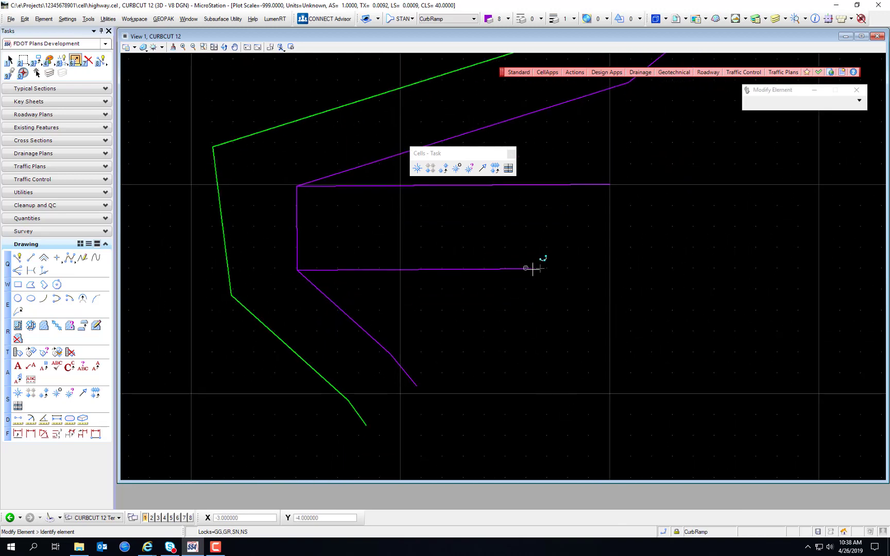
click(536, 269)
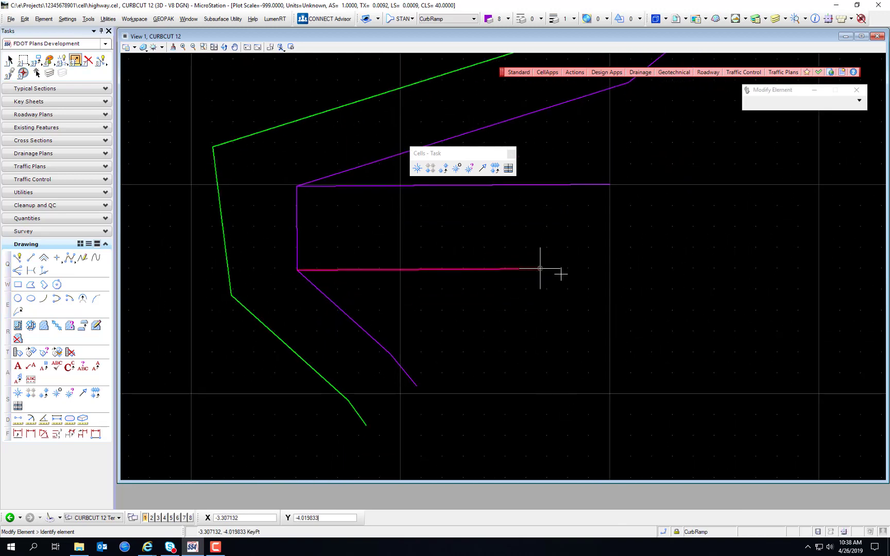
click(606, 268)
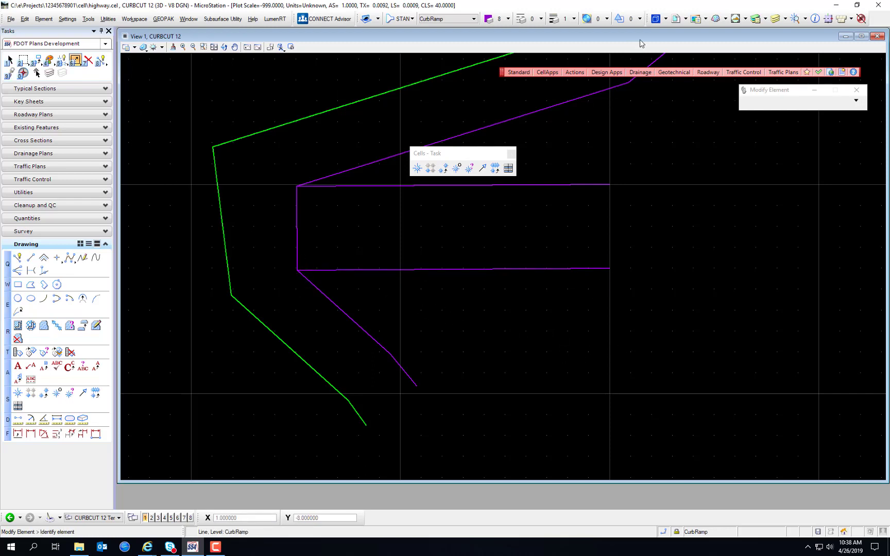
Check the cell library's model list and return to the roadway drawing DSGNRD01.dgn.
click(666, 20)
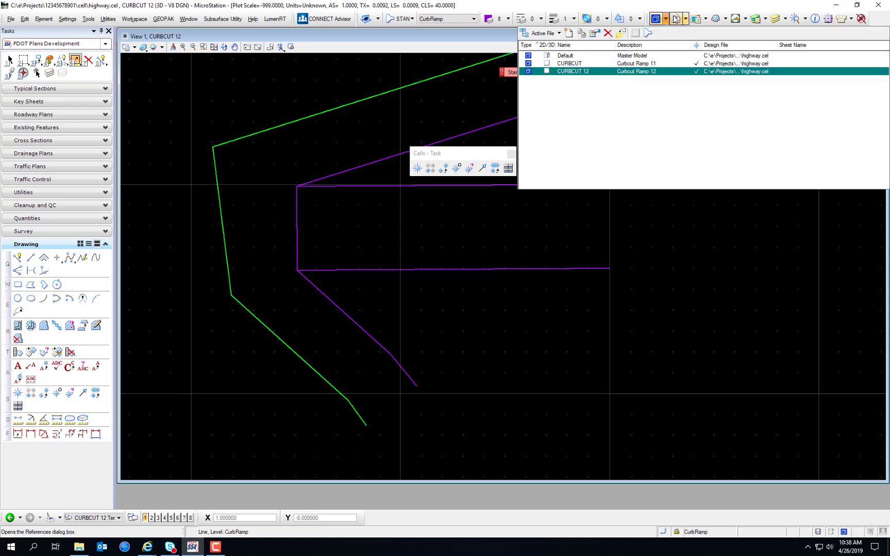
click(666, 19)
click(10, 19)
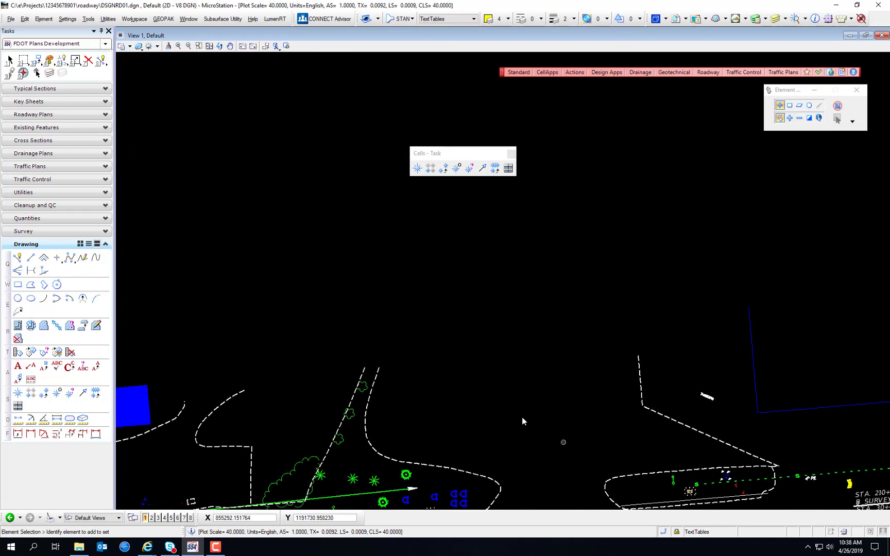
middle_drag(543, 442, 515, 139)
middle_drag(520, 456, 586, 166)
middle_drag(636, 408, 499, 428)
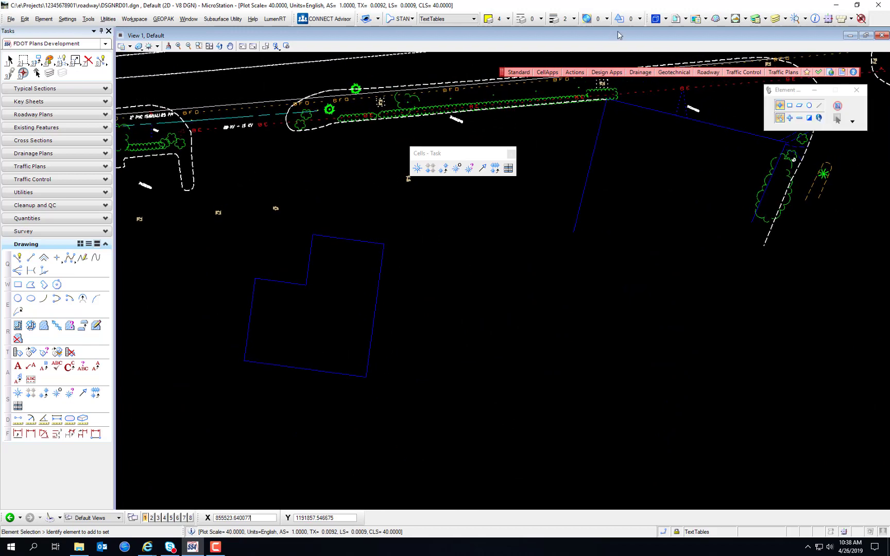
Attach the project's highway.cel cell library in place of Landscape.cel.
click(794, 18)
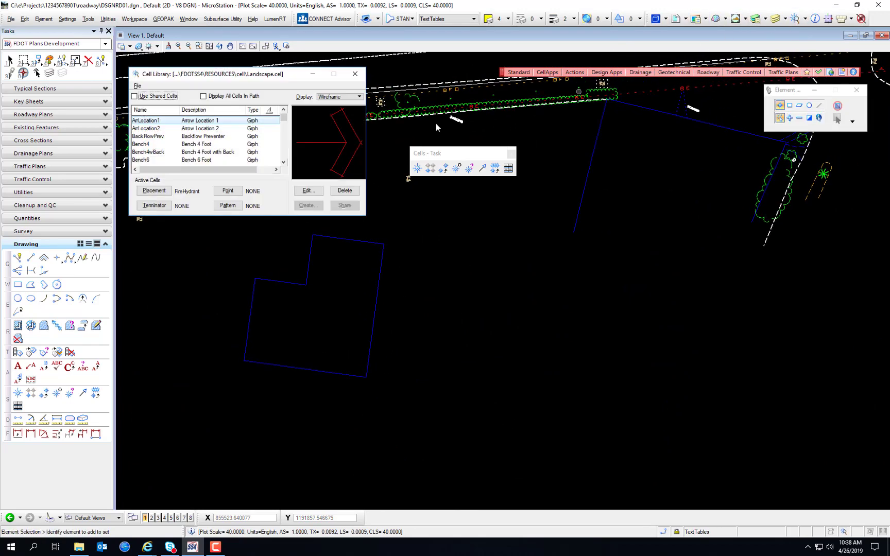
click(137, 86)
click(147, 100)
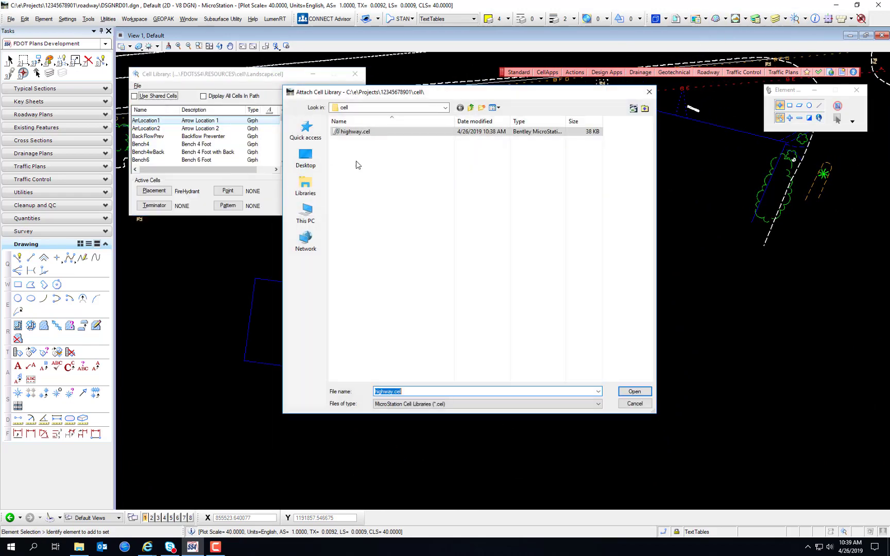
double_click(376, 134)
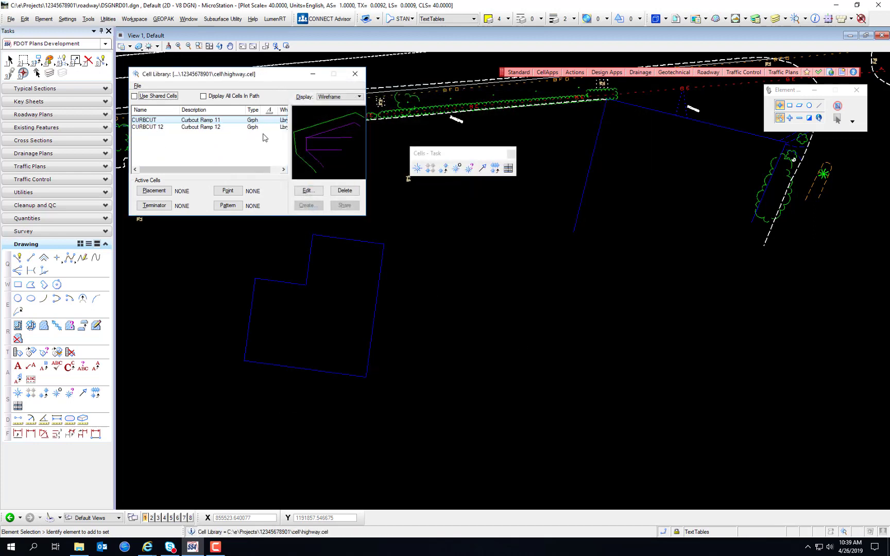
Compare the previews of the CURBCUT and CURBCUT 12 cells and close the cell library.
click(172, 127)
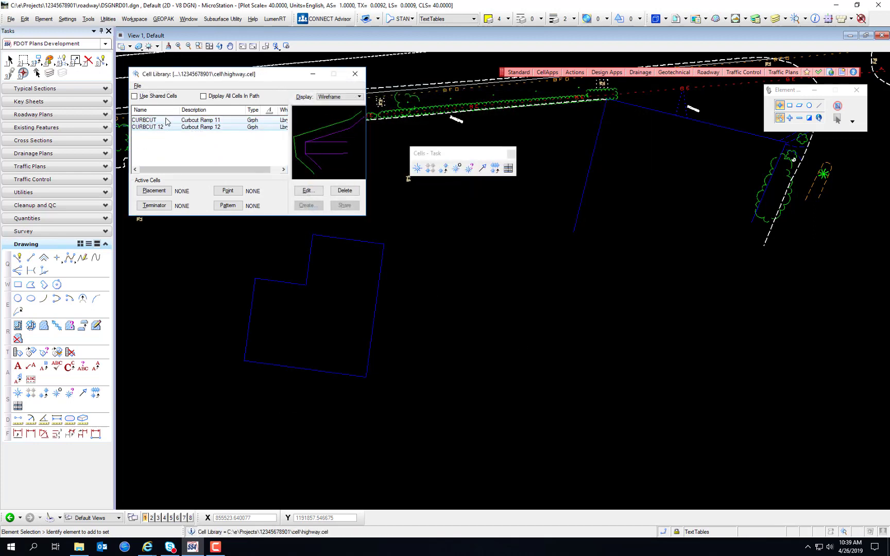
click(159, 121)
click(159, 129)
click(355, 74)
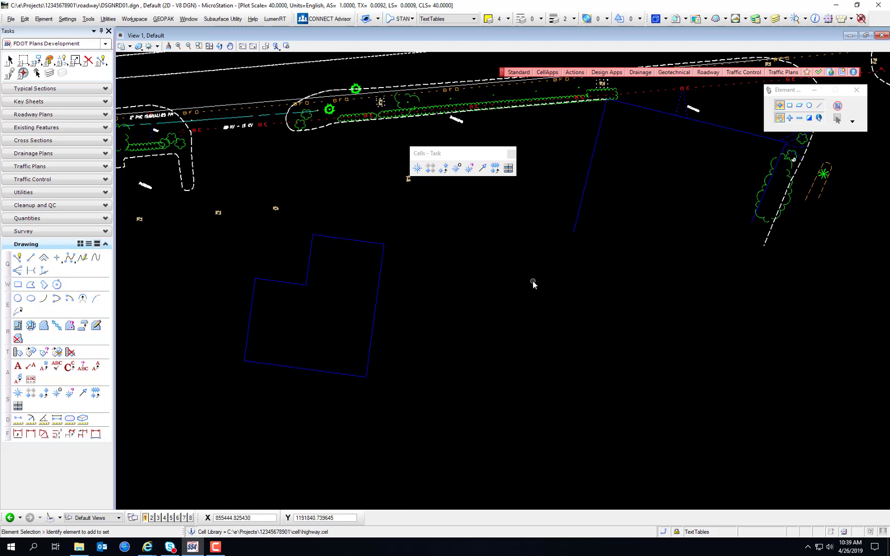
From the Landscape Library of the FDOT Cell Webpages, choose the Luminaire Pole 4 Round Light cell for placement.
click(547, 72)
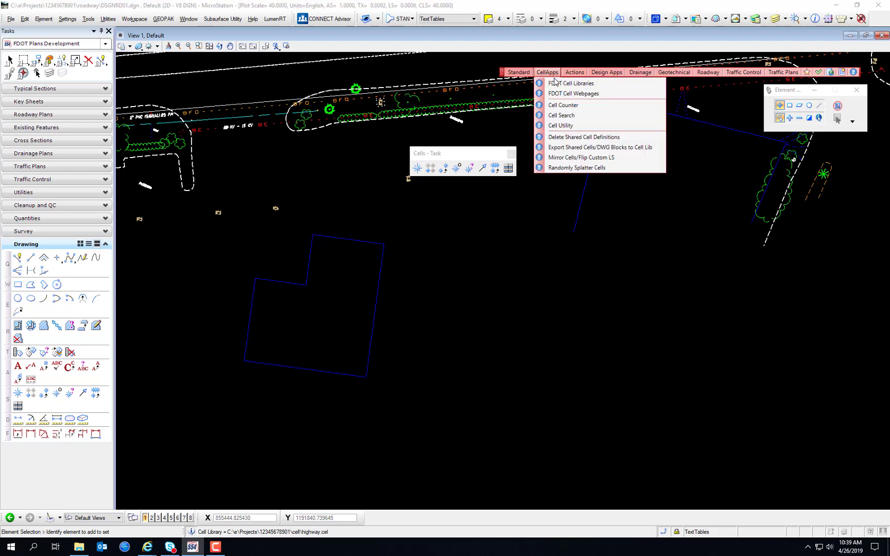
click(560, 93)
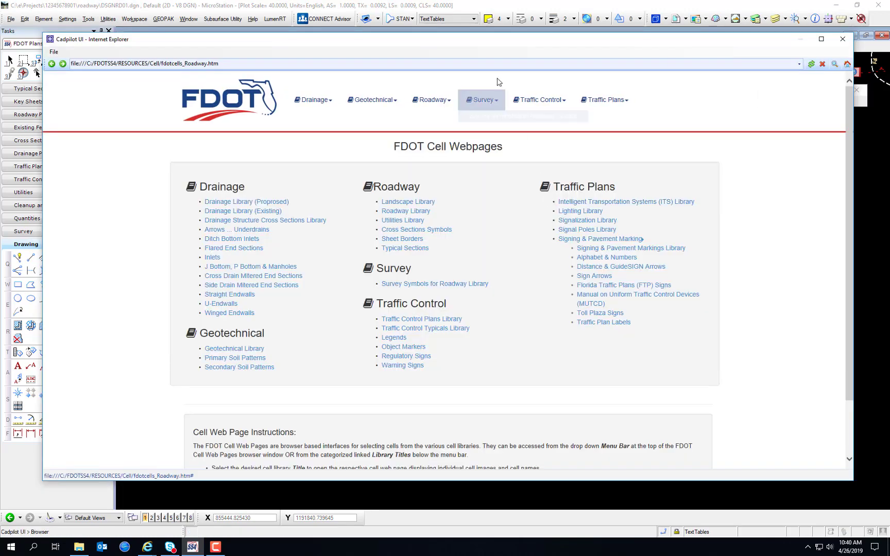
drag(474, 37, 449, 79)
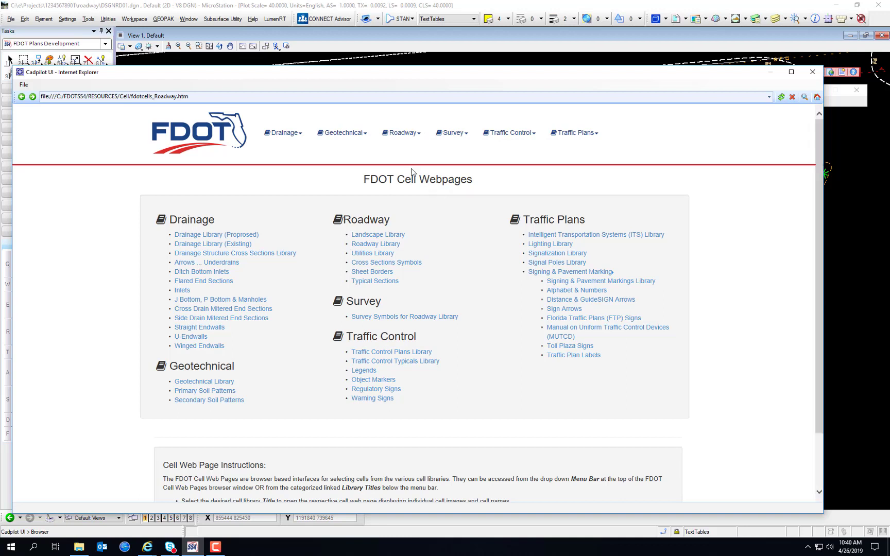
mouse_move(409, 135)
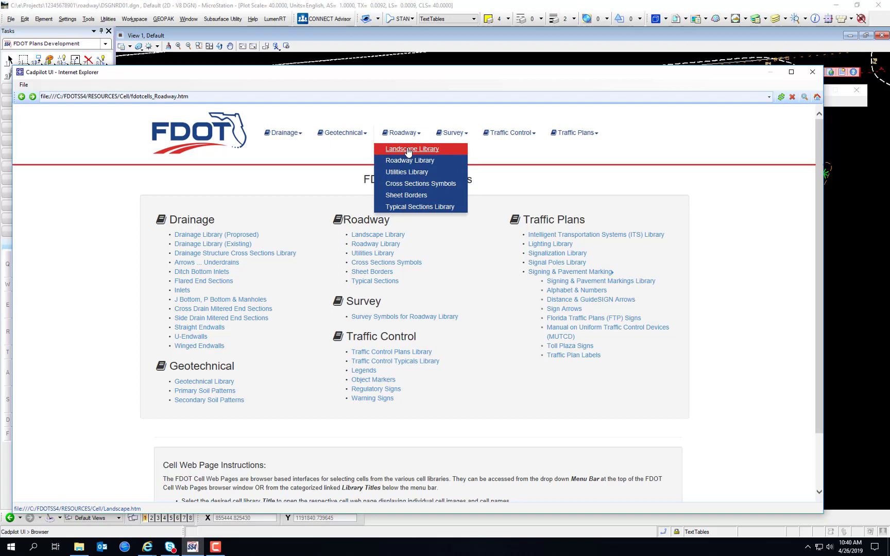
click(368, 235)
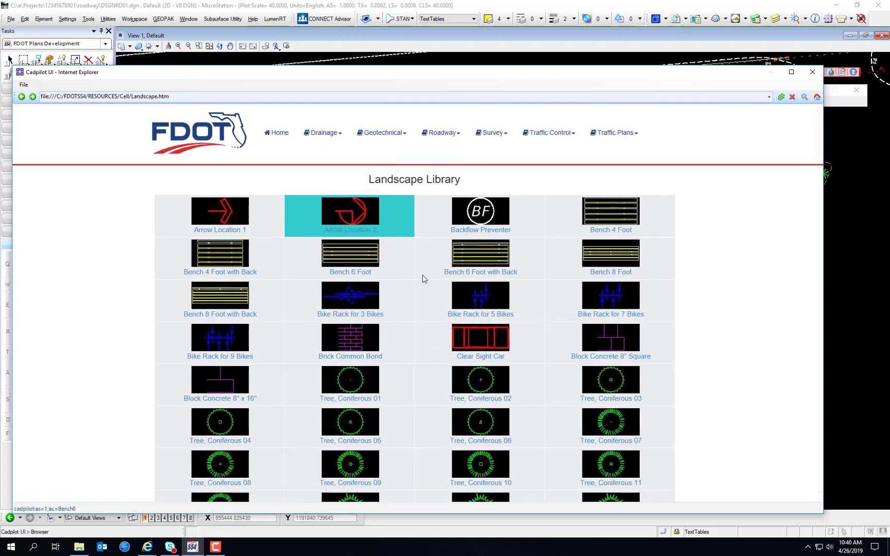
scroll(725, 334, down, 15)
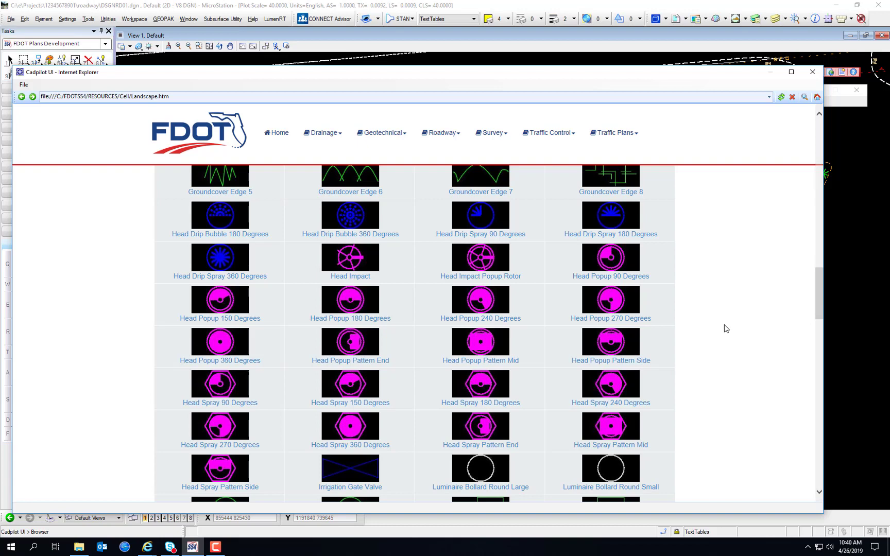
scroll(727, 329, down, 6)
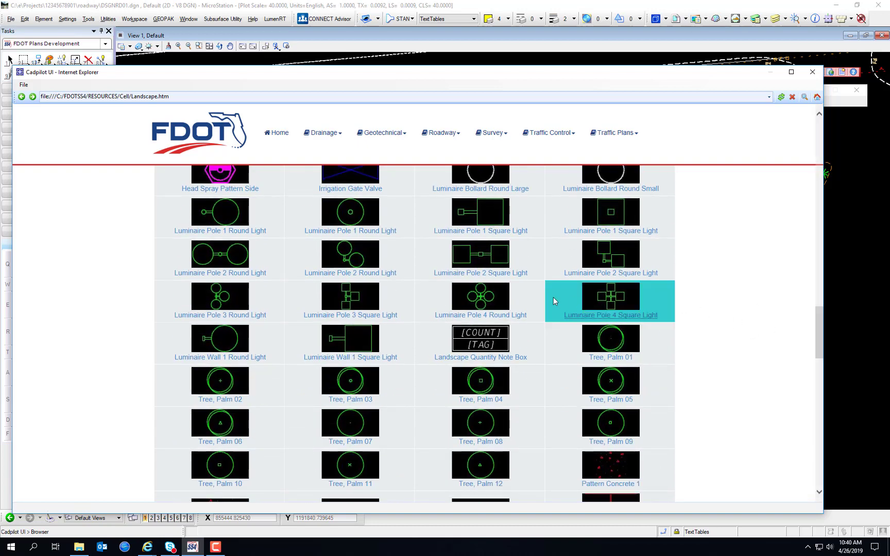
click(479, 301)
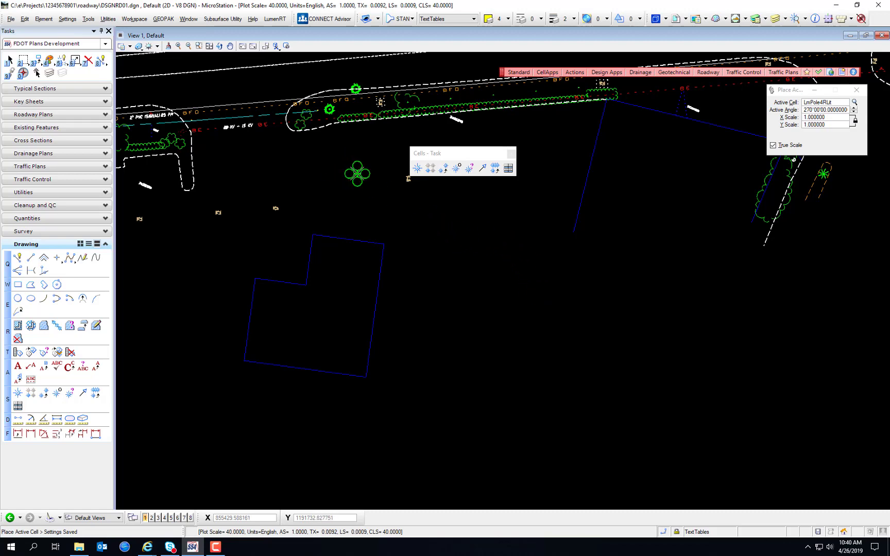
Find the text "washington" in the drawing to bring up the Washington Mutual building, and end the search.
mouse_move(357, 174)
middle_down()
mouse_move(449, 255)
mouse_move(606, 345)
middle_up()
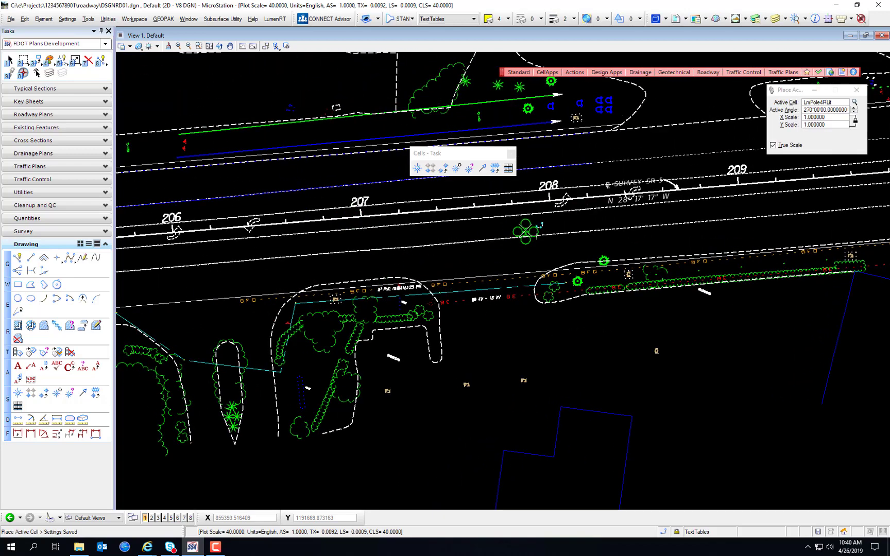
click(25, 19)
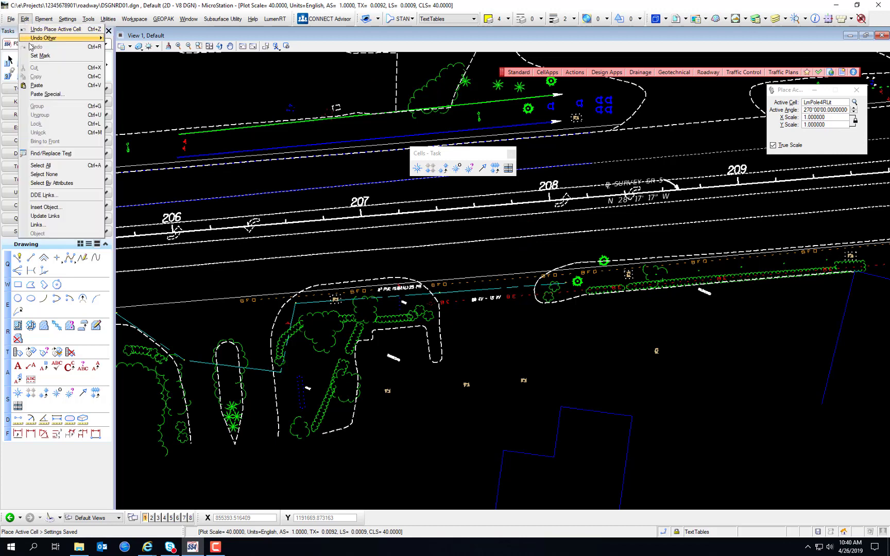
click(51, 153)
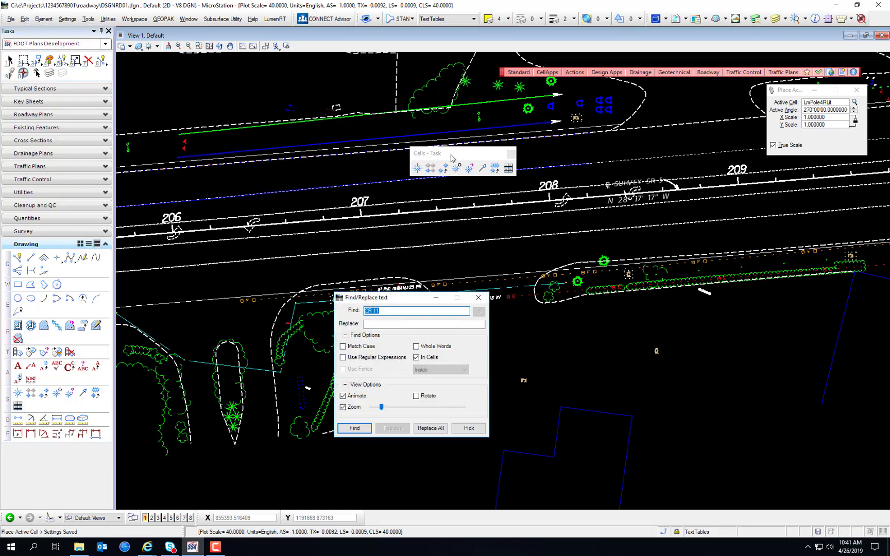
text(washington)
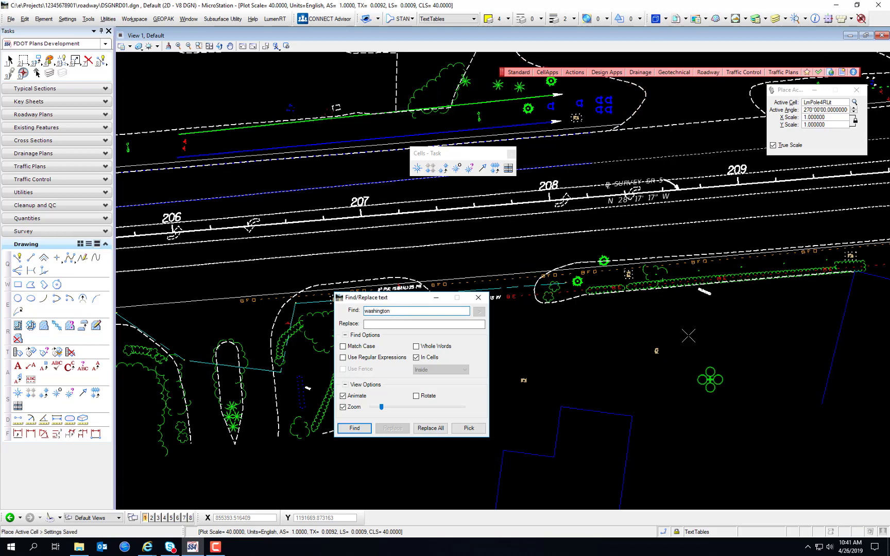
click(360, 429)
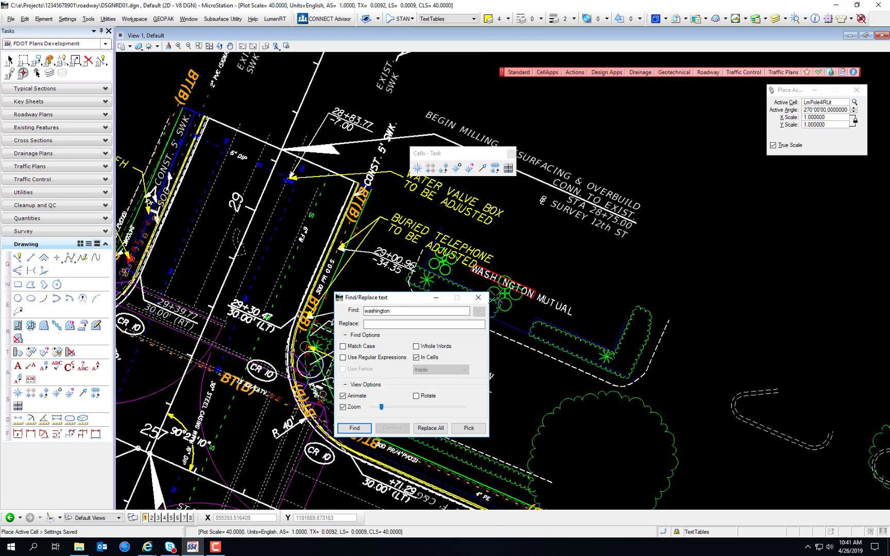
click(478, 298)
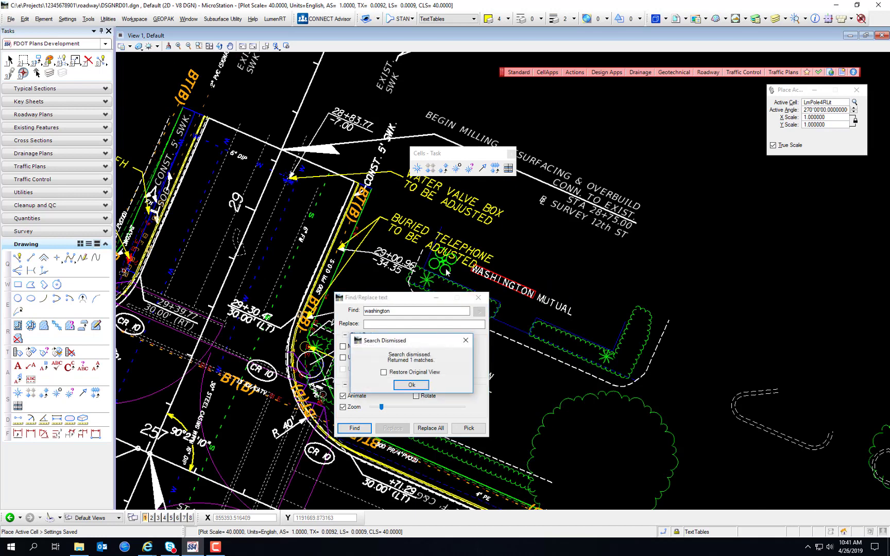
click(412, 384)
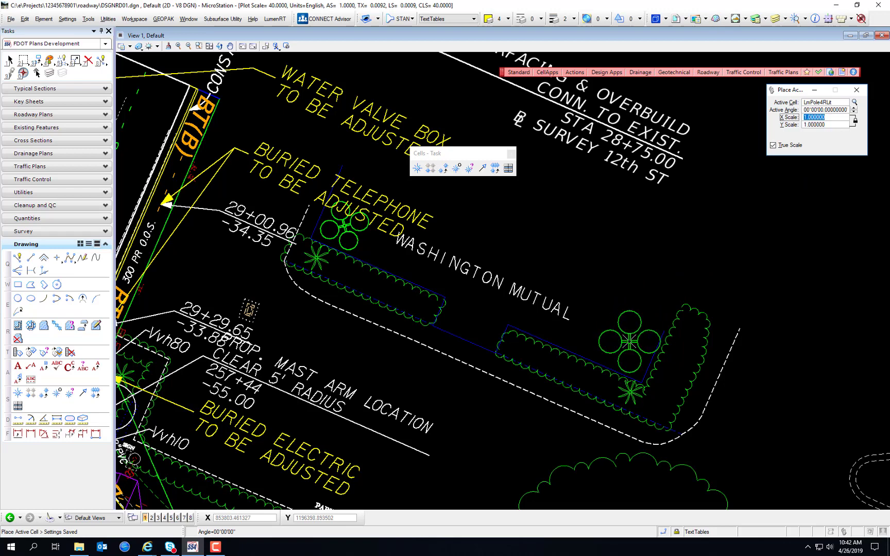
Place the LmPole4RLit cell at scale 1 inside the Washington Mutual building's lower-right corner, and end cell placement.
drag(788, 90, 676, 144)
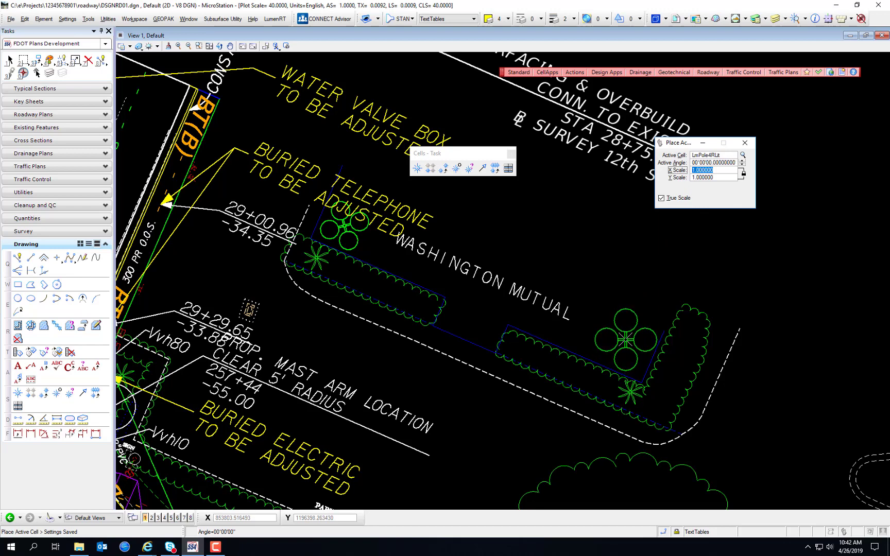
click(625, 340)
key(Escape)
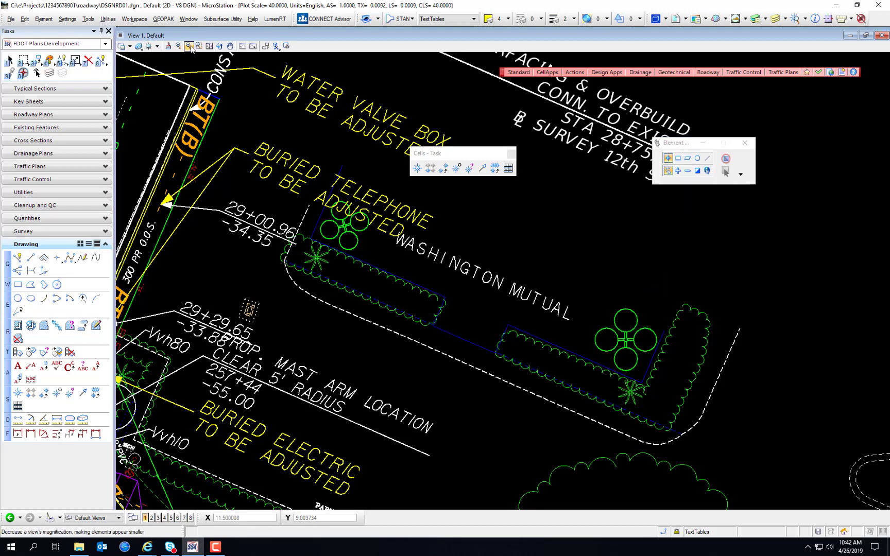
Rotate the view by 2 points along the building's lower wall so that the wall runs horizontally.
click(220, 45)
click(508, 325)
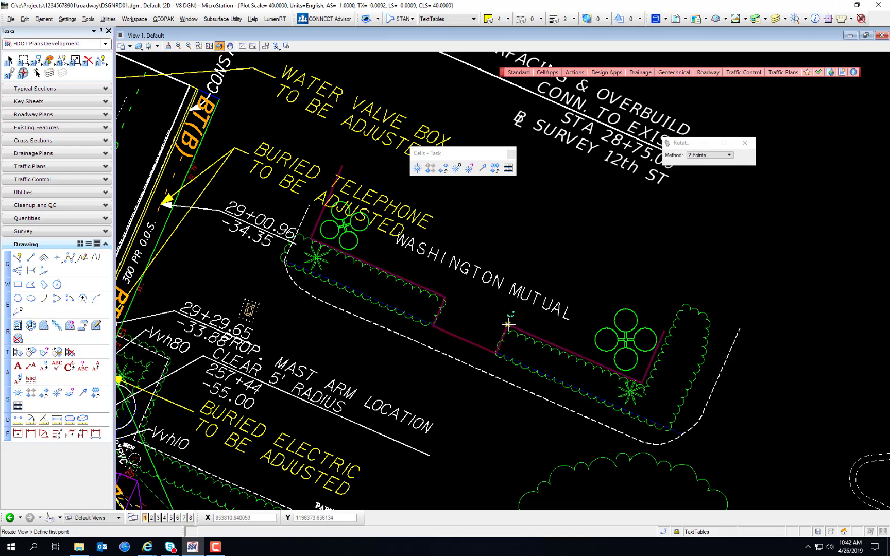
click(643, 381)
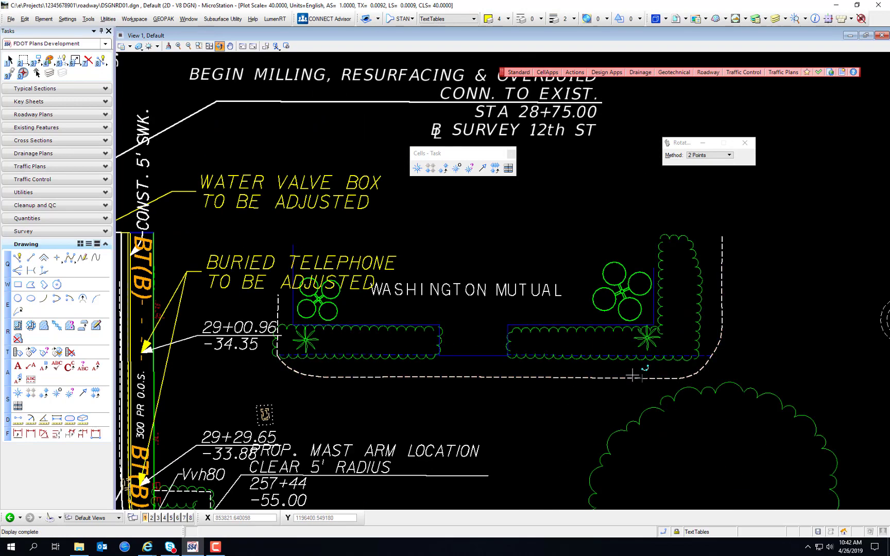
scroll(643, 338, up, 3)
scroll(644, 337, down, 3)
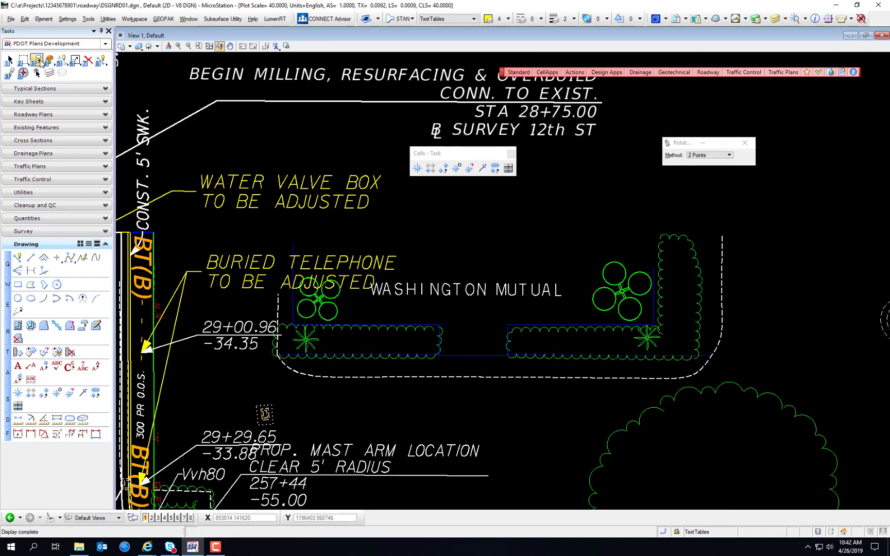
Rotate the luminaire cell at the building's lower-right corner by 3 points about its pole center until its arms run diagonally to the walls.
click(41, 61)
click(77, 137)
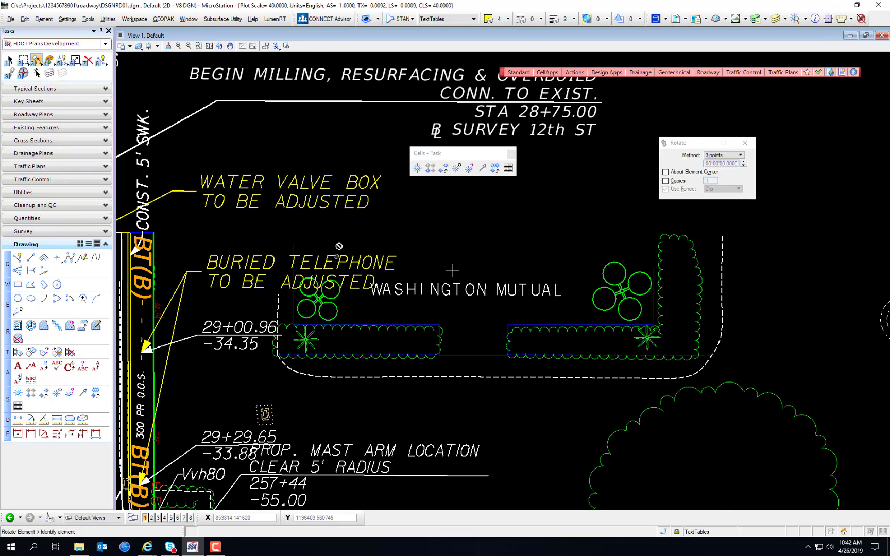
scroll(623, 293, up, 5)
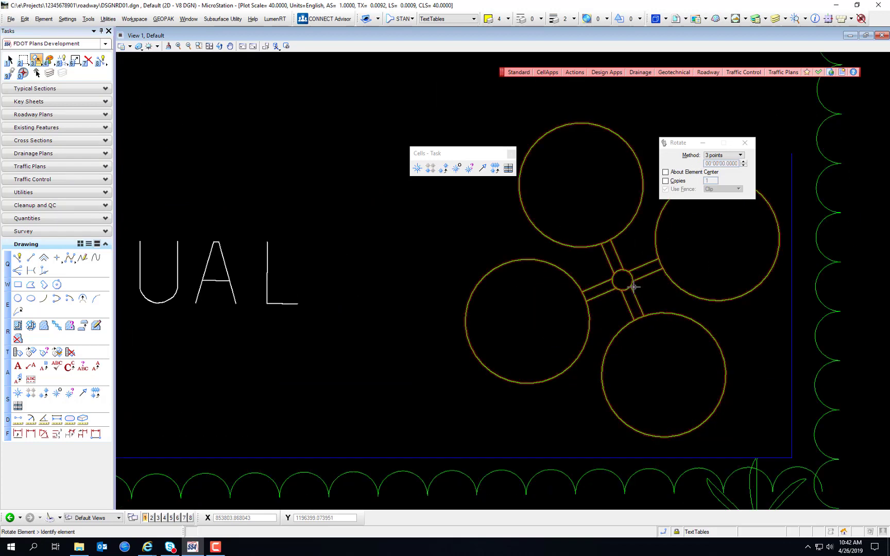
click(628, 288)
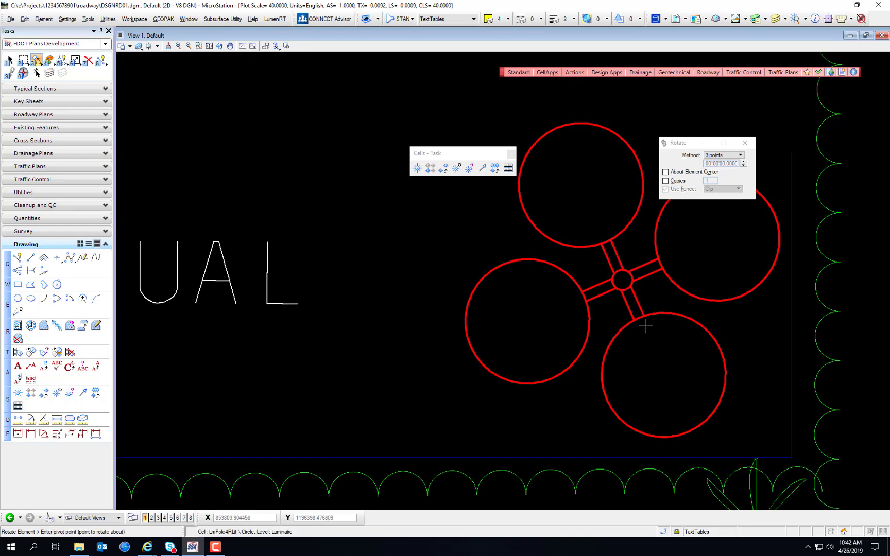
click(622, 280)
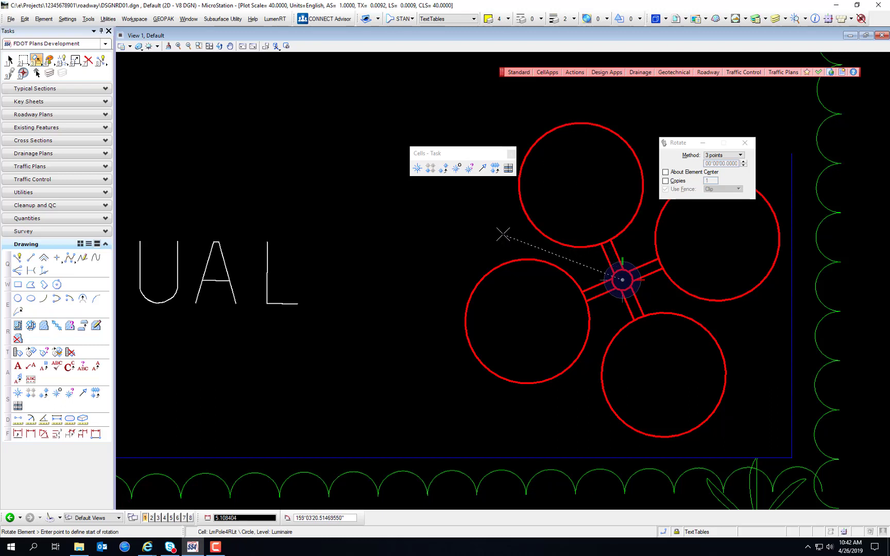
click(559, 130)
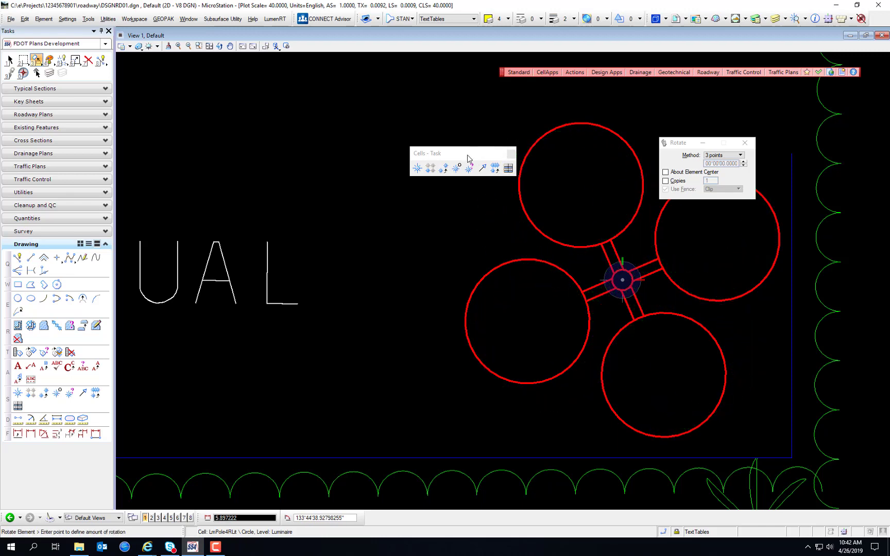
drag(467, 154, 362, 104)
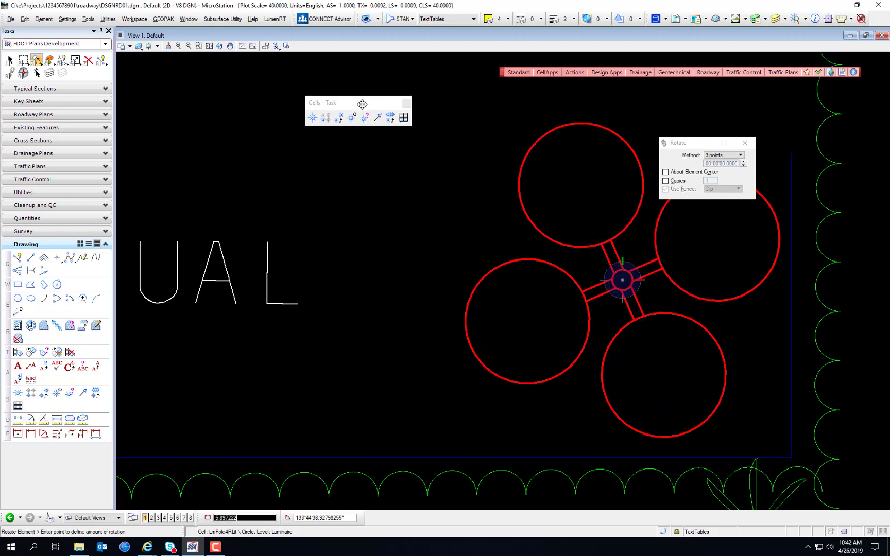
click(482, 149)
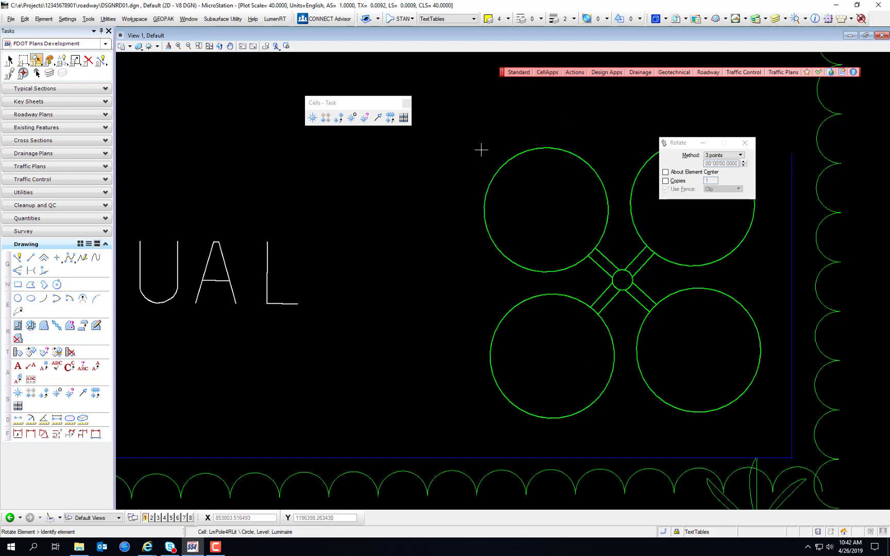
scroll(460, 210, down, 5)
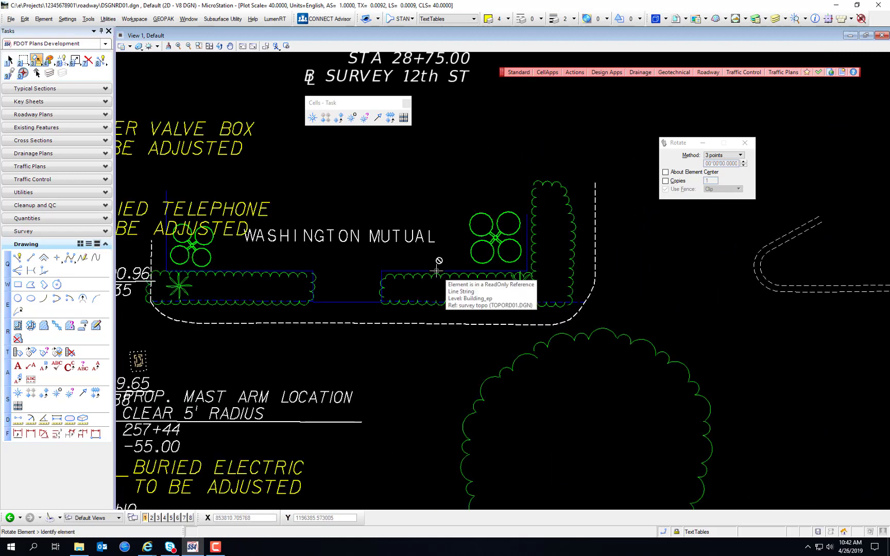